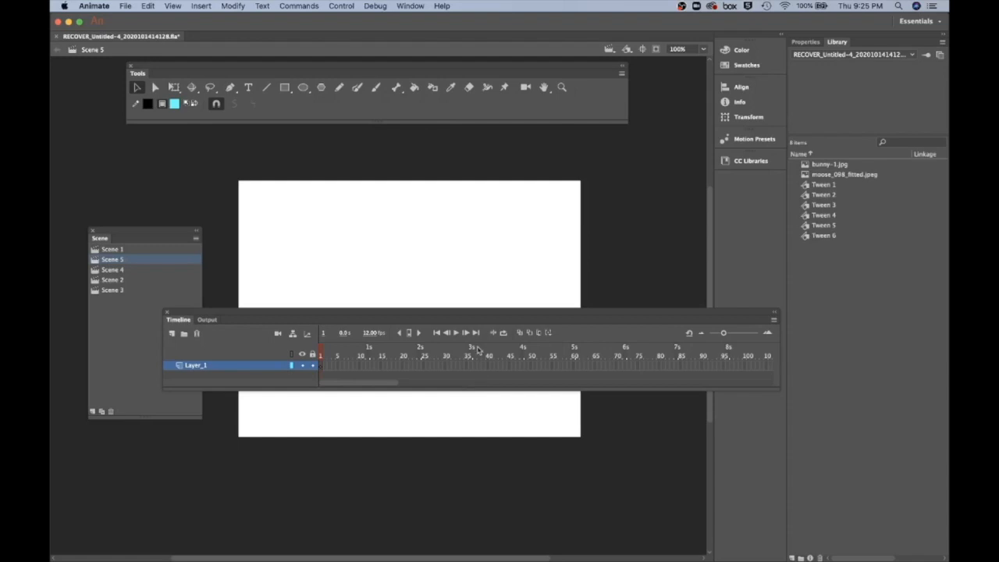
# - Move the Timeline and Scene panels off the stage and create a new Movie Clip symbol named Face
pyautogui.moveTo(461, 316); pyautogui.dragTo(414, 460)
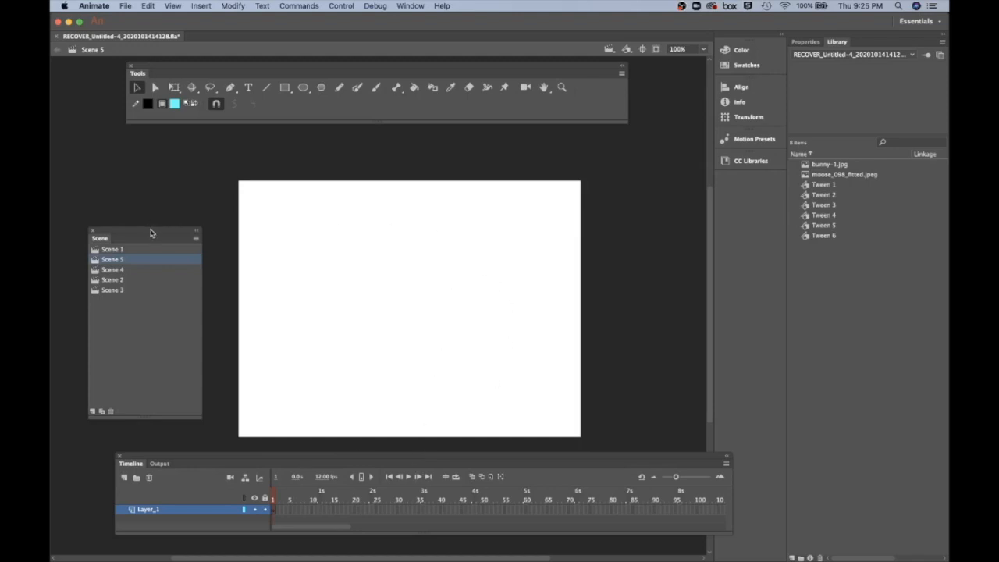
pyautogui.moveTo(152, 230); pyautogui.dragTo(165, 191)
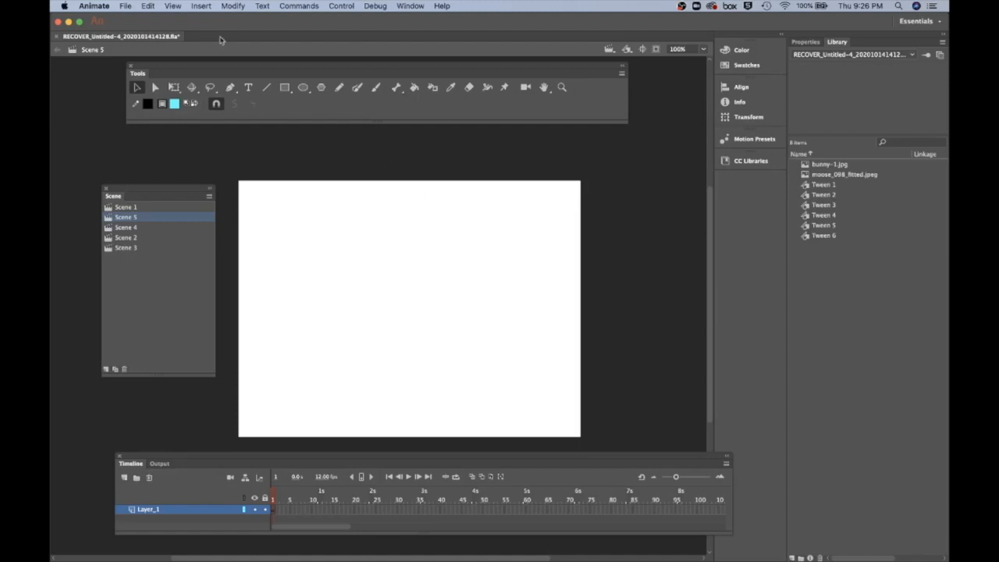
pyautogui.click(203, 7)
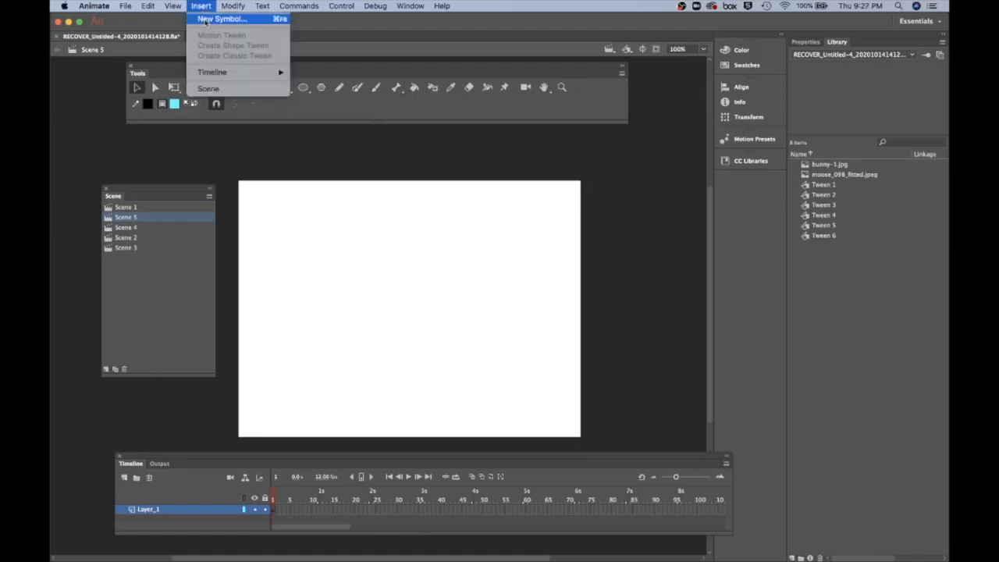
pyautogui.click(208, 21)
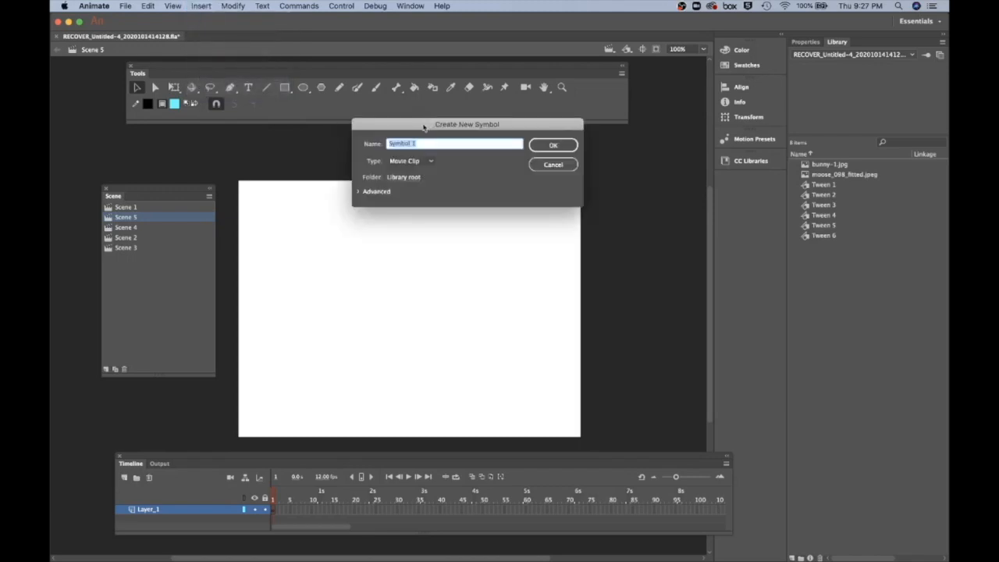
pyautogui.moveTo(423, 126); pyautogui.dragTo(415, 248)
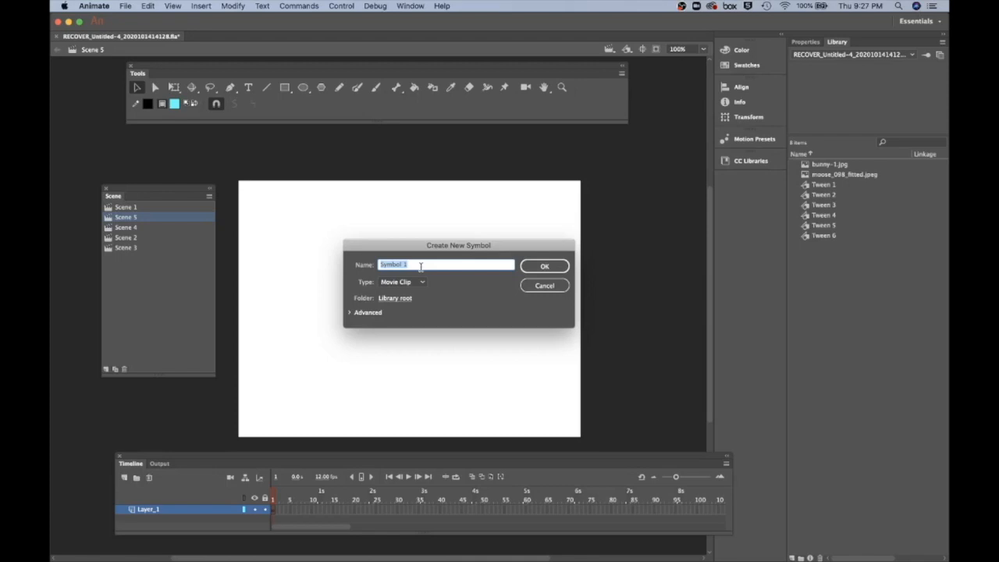
pyautogui.write('Face')
pyautogui.click(422, 283)
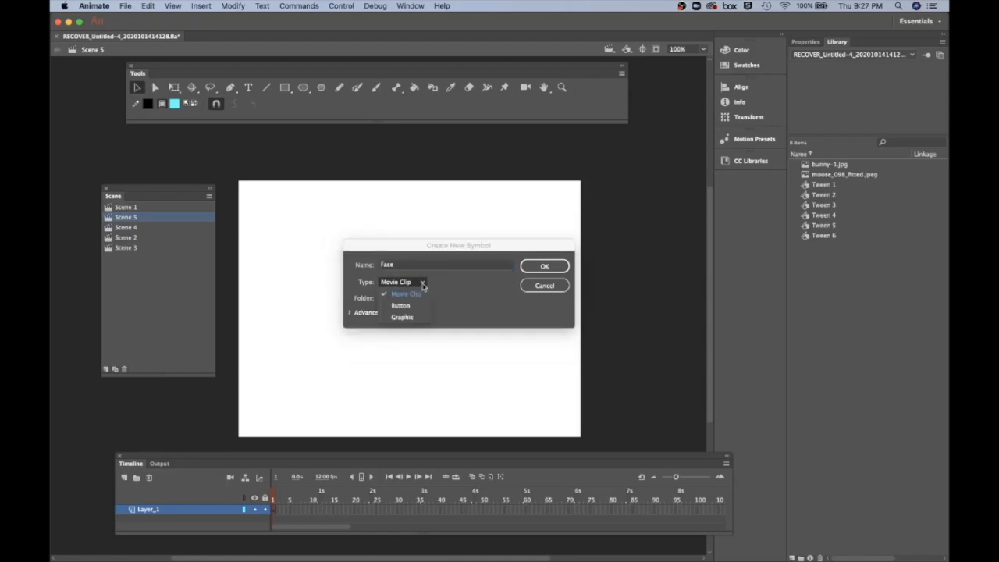
pyautogui.click(418, 289)
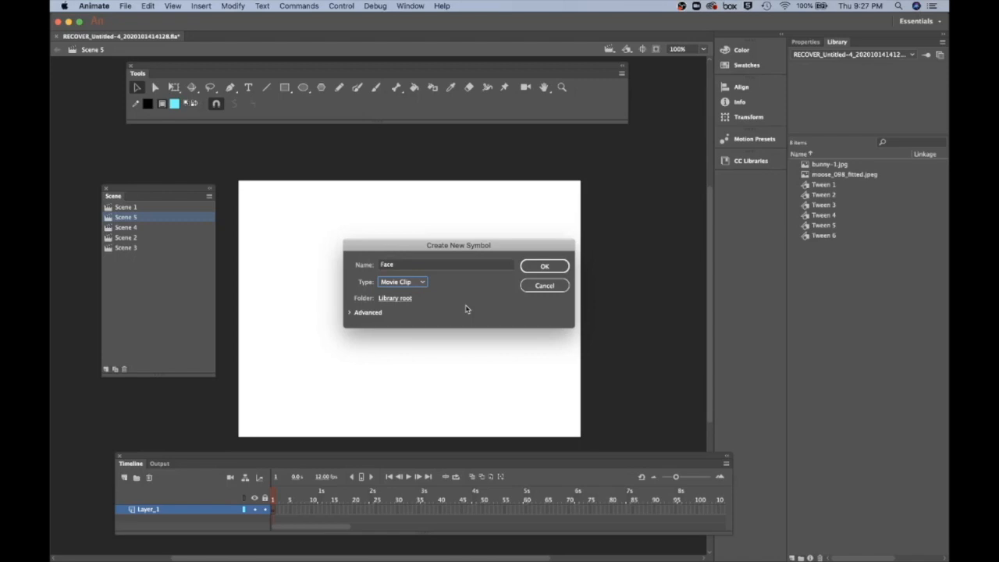
pyautogui.click(543, 267)
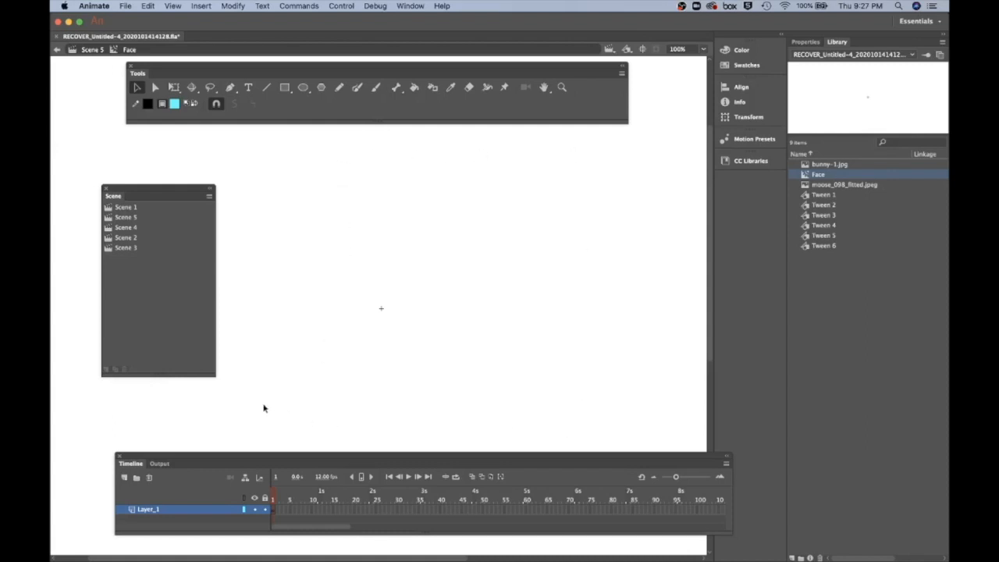
# - Reposition the Scene and Timeline panels away from the symbol's center and narrow the Timeline panel
pyautogui.moveTo(176, 189); pyautogui.dragTo(164, 139)
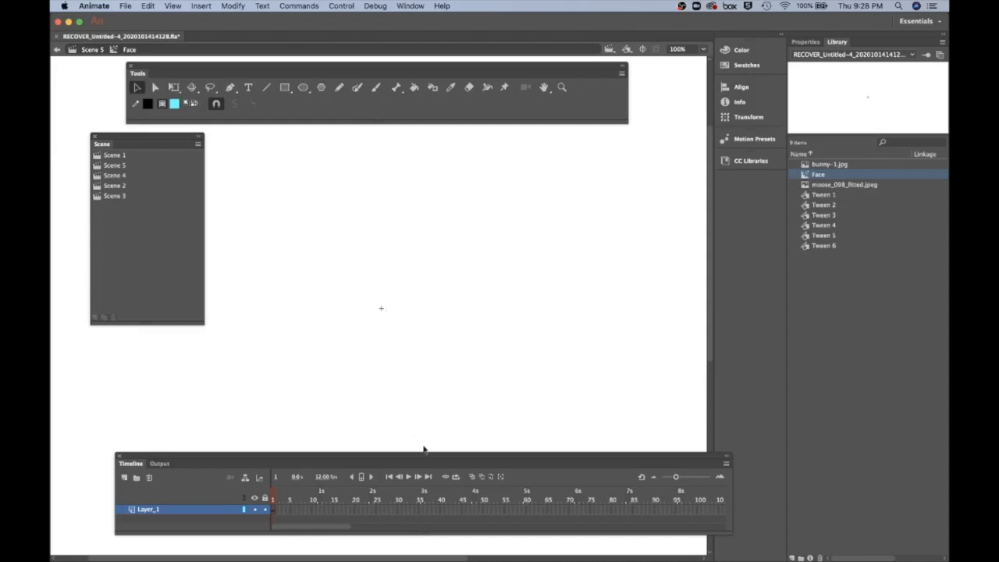
pyautogui.moveTo(429, 459); pyautogui.dragTo(388, 419)
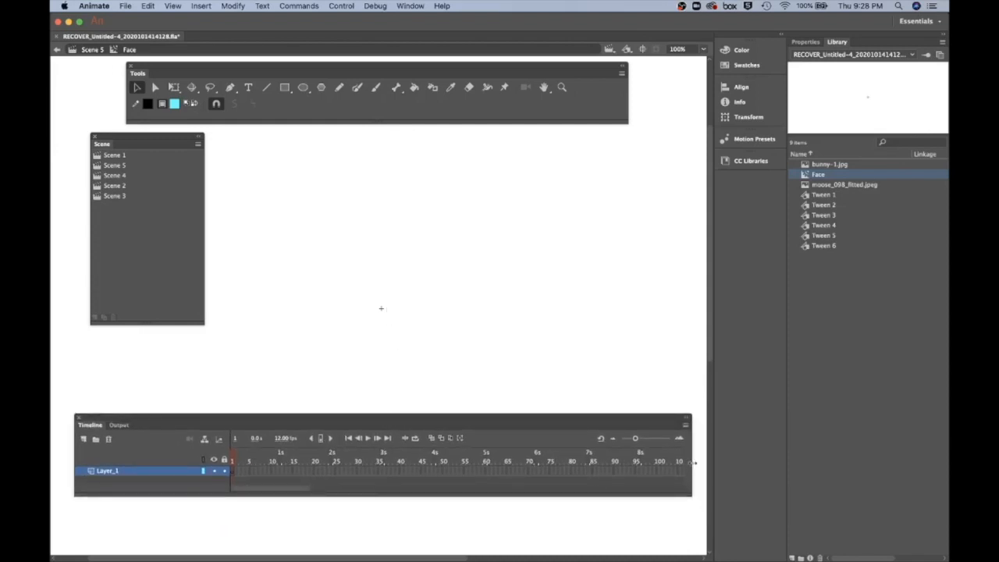
pyautogui.moveTo(690, 469); pyautogui.dragTo(513, 466)
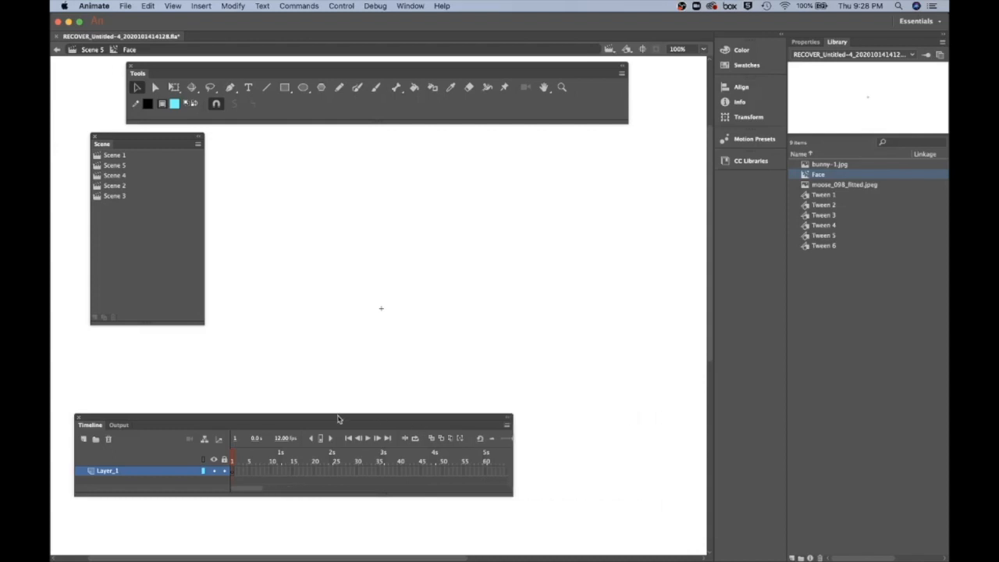
pyautogui.moveTo(338, 419); pyautogui.dragTo(416, 439)
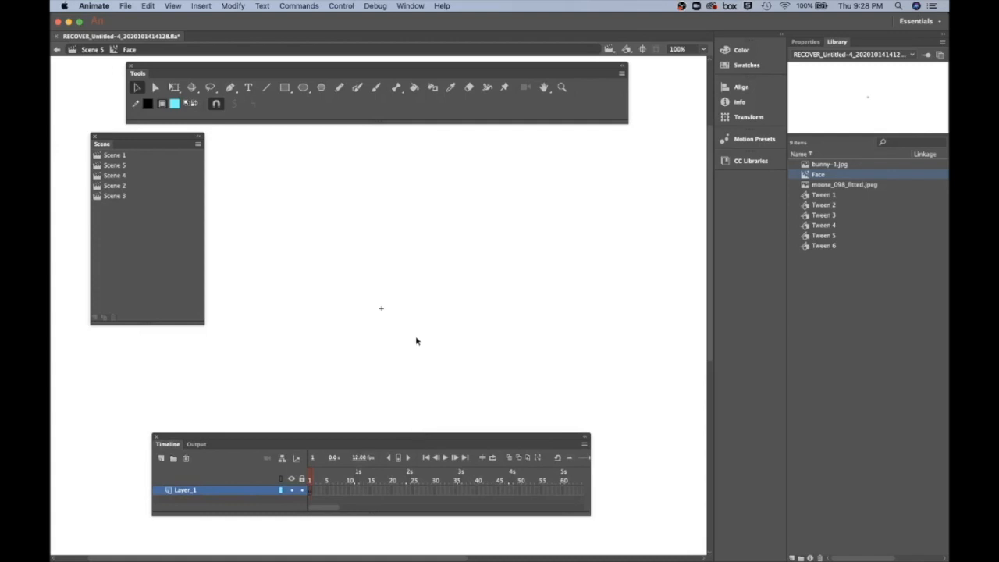
# - Draw a large circle with a light orange fill and black outline near the symbol's center using the Oval tool
pyautogui.click(303, 87)
pyautogui.click(330, 88)
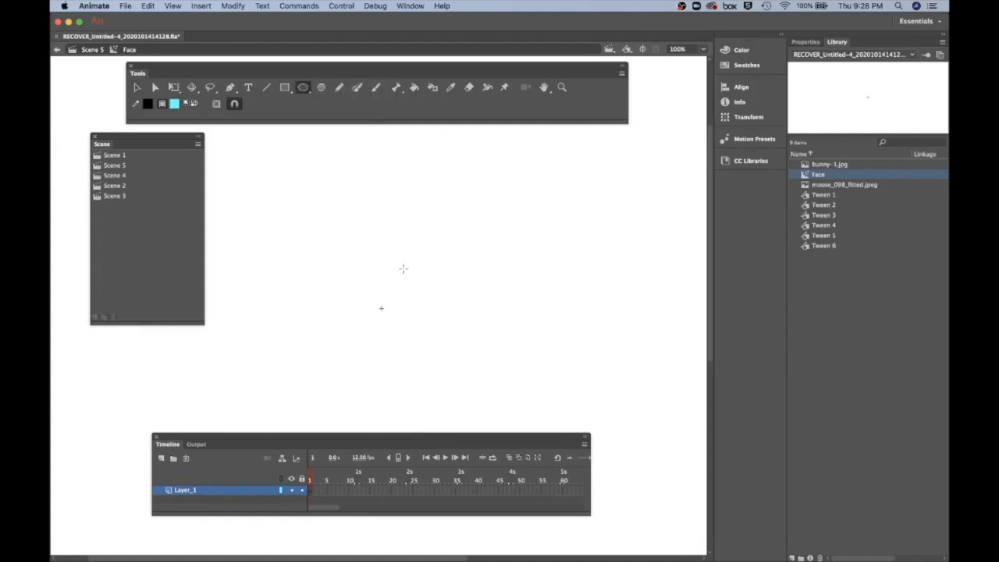
pyautogui.click(175, 105)
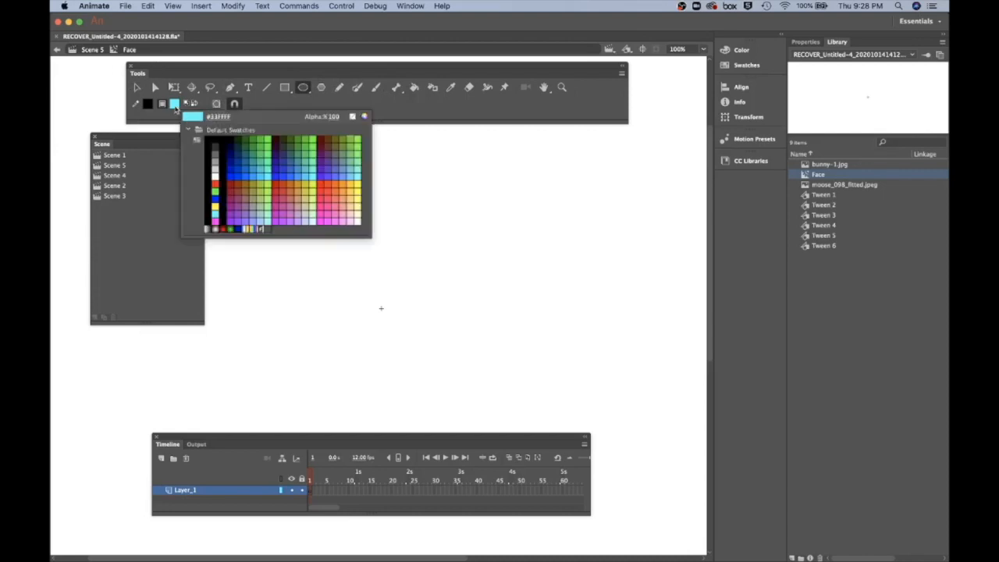
pyautogui.click(354, 195)
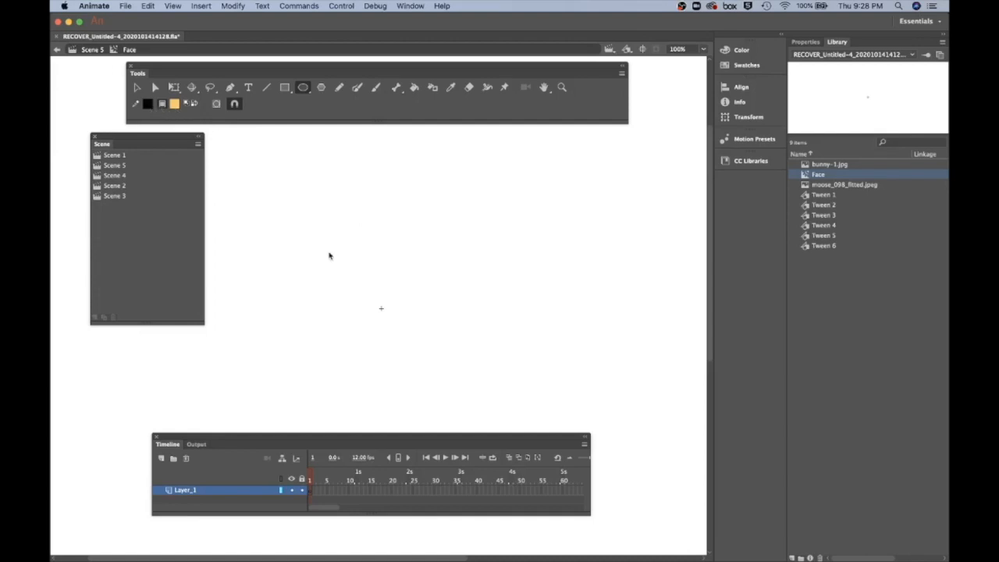
pyautogui.moveTo(329, 252); pyautogui.dragTo(451, 372)
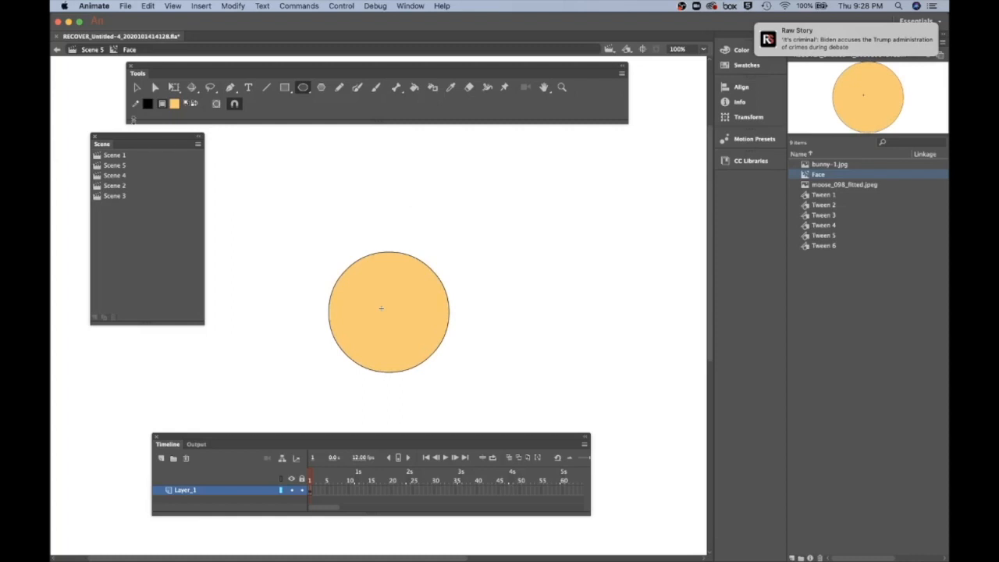
# - Move the orange circle's fill and outline so it is centered on the symbol's registration point
pyautogui.click(137, 86)
pyautogui.click(421, 336)
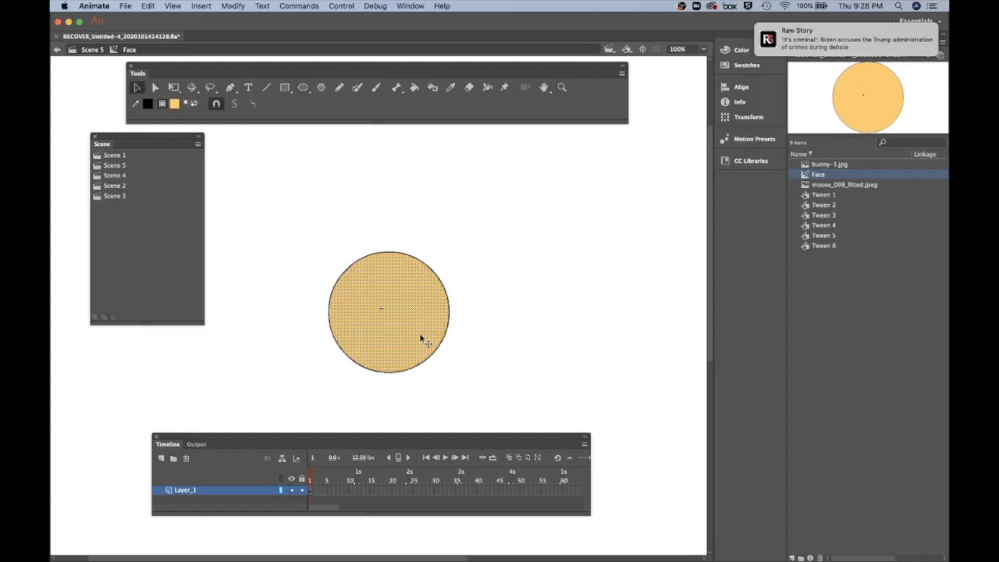
pyautogui.moveTo(420, 338); pyautogui.dragTo(417, 330)
pyautogui.click(503, 316)
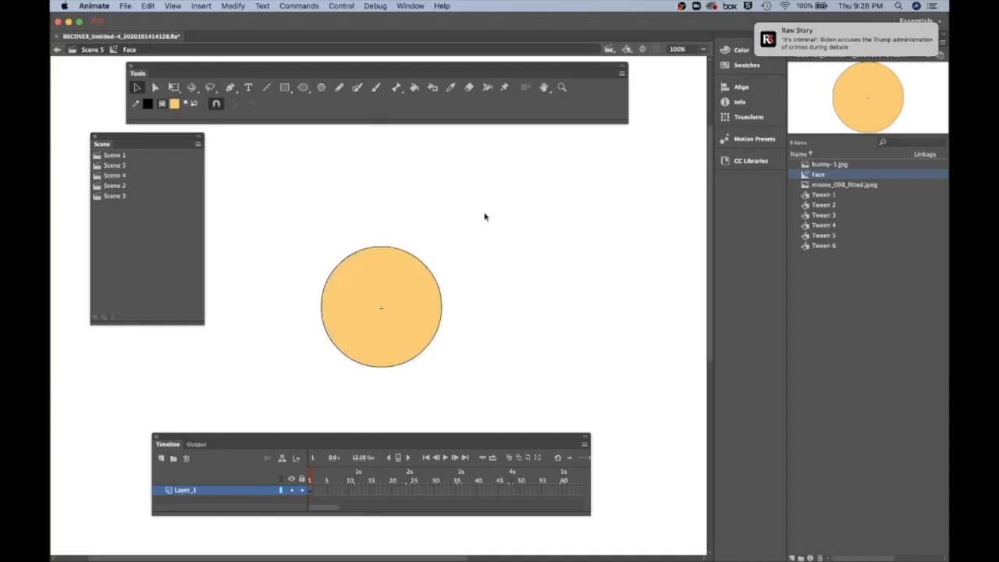
# - Draw a small white-filled circle with a black stroke of 3 beside the orange face as the eye
pyautogui.click(304, 87)
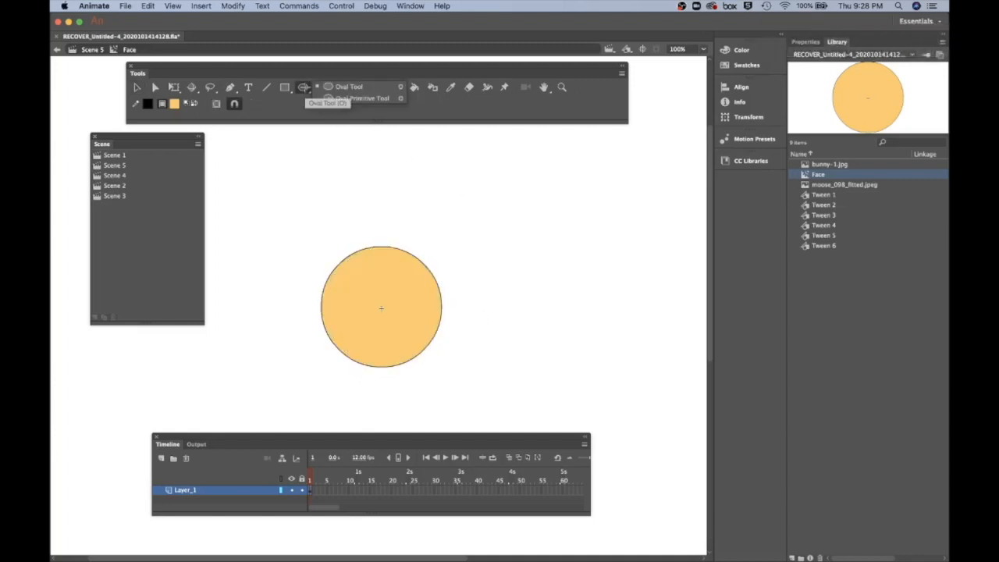
pyautogui.click(326, 89)
pyautogui.click(175, 104)
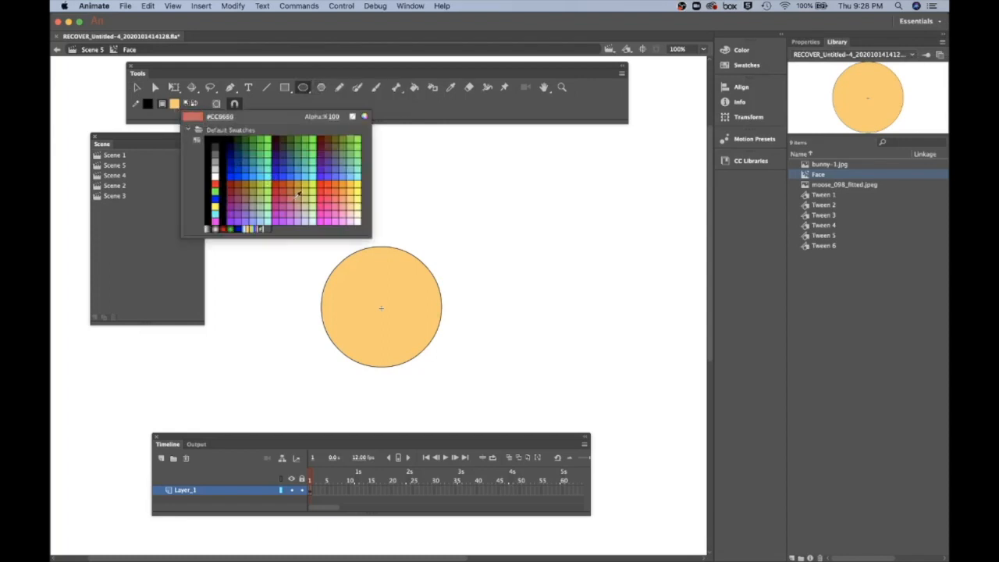
pyautogui.click(215, 177)
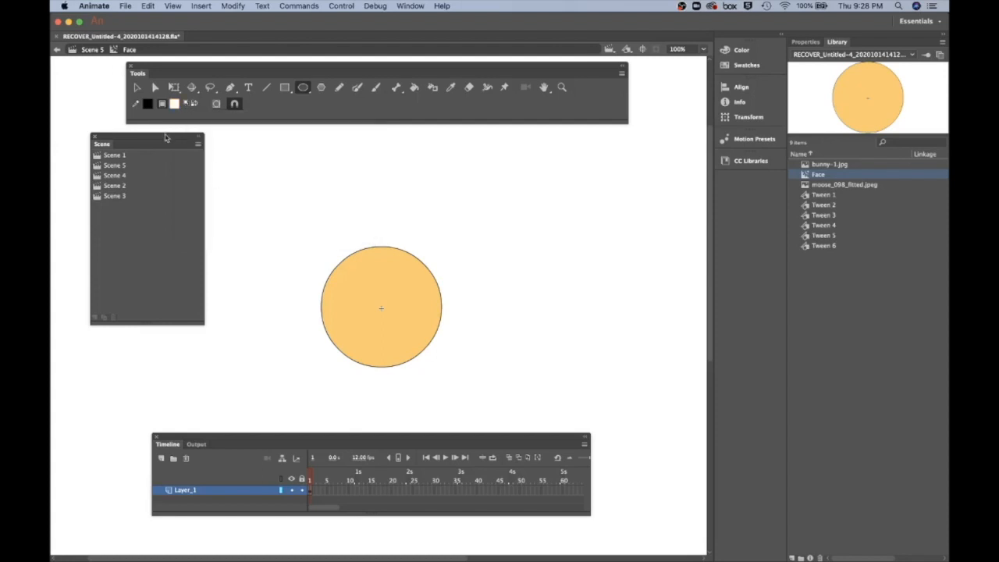
pyautogui.click(806, 42)
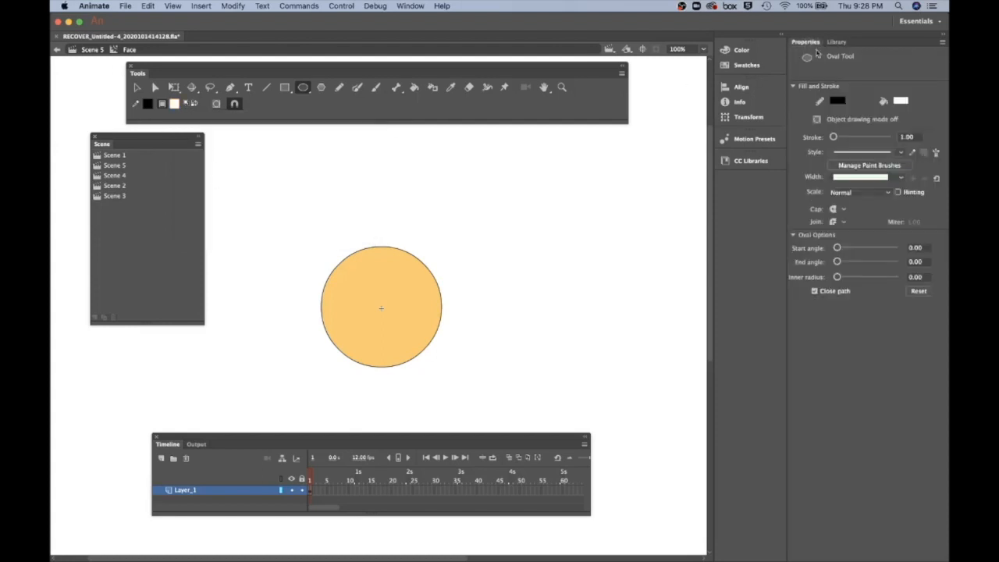
pyautogui.click(913, 137)
pyautogui.write('3')
pyautogui.press('Return')
pyautogui.moveTo(486, 285); pyautogui.dragTo(520, 314)
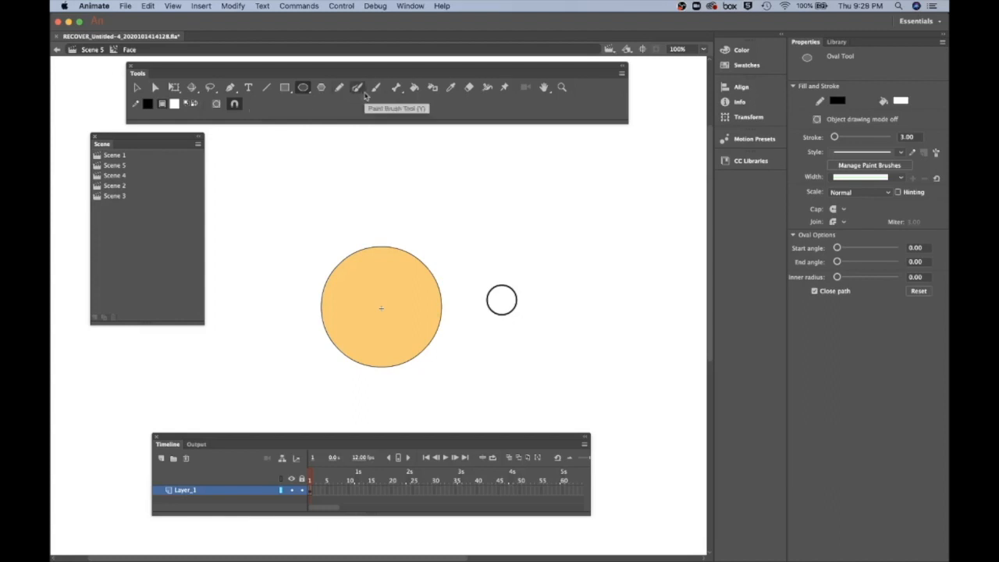
# - Draw a black-filled circle about 30 px wide and place it inside the white eye as the pupil
pyautogui.click(175, 106)
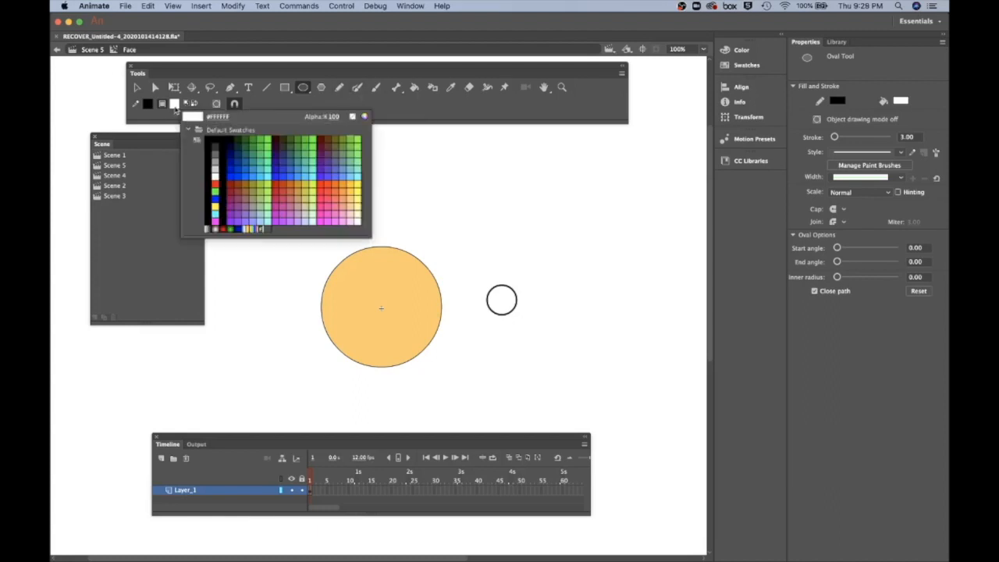
pyautogui.click(211, 141)
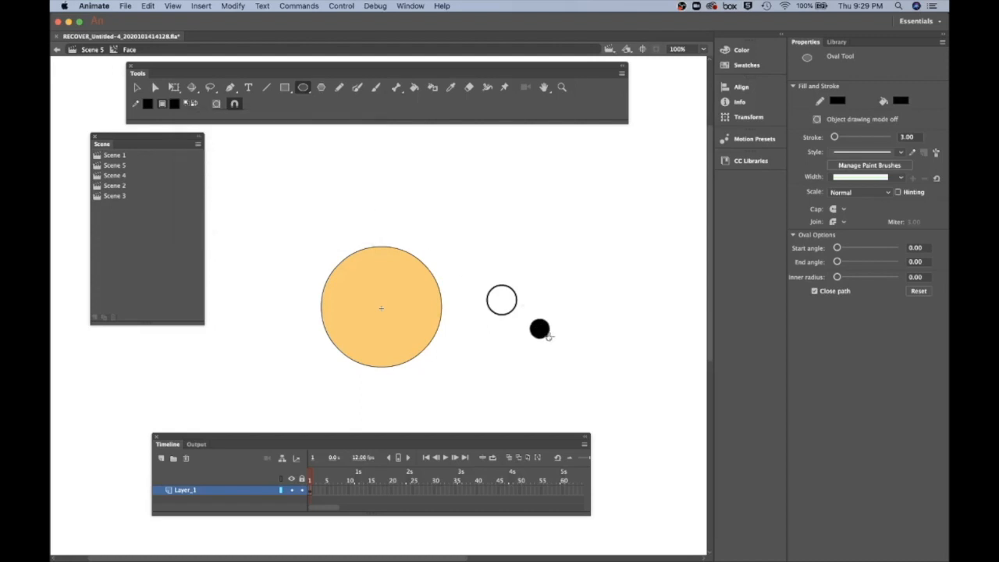
pyautogui.click(137, 86)
pyautogui.click(541, 331)
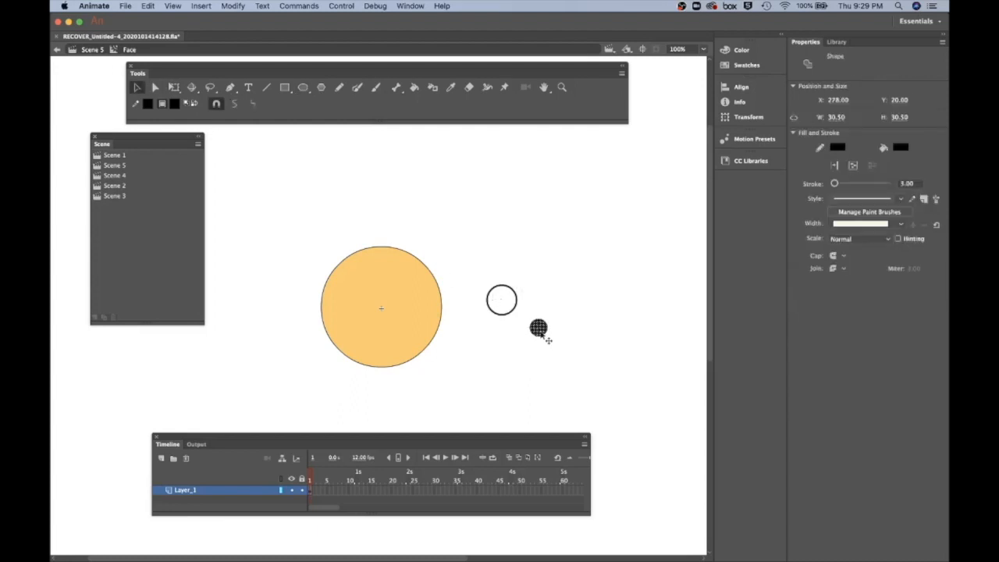
pyautogui.moveTo(543, 335); pyautogui.dragTo(511, 313)
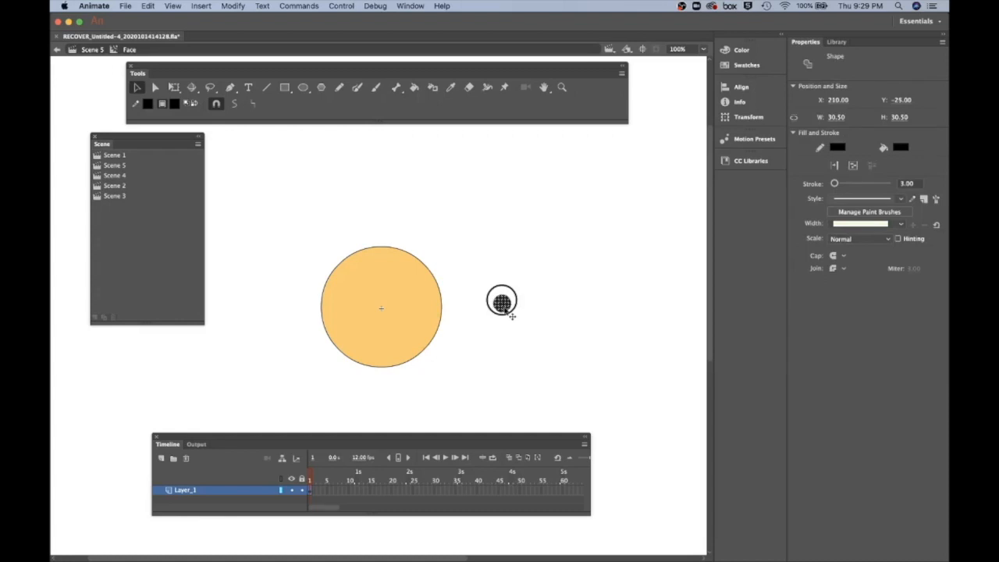
pyautogui.click(556, 314)
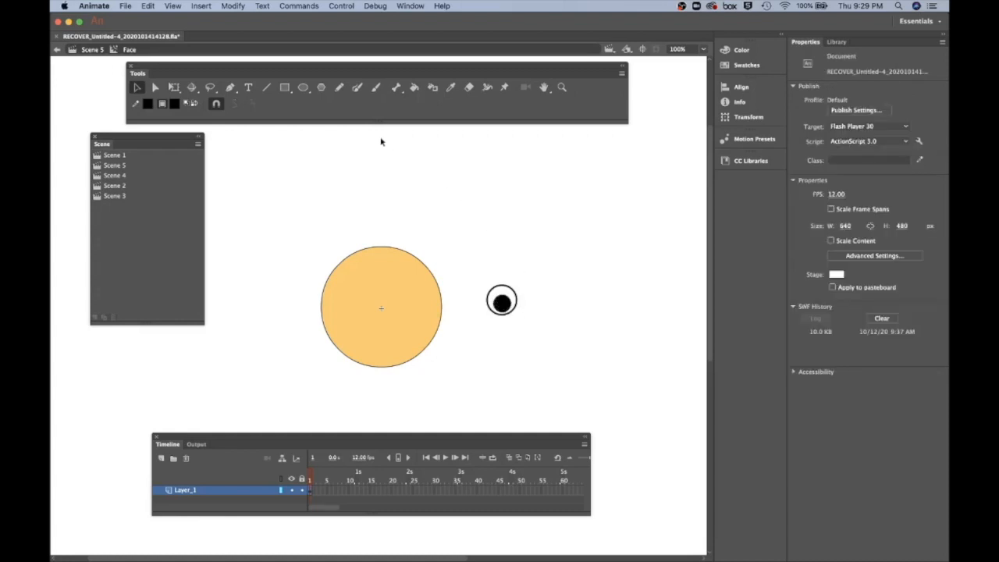
# - Draw a small circle outline beside the eye with no fill and a stroke of 5, and undo the extra oval overlapping it
pyautogui.click(303, 87)
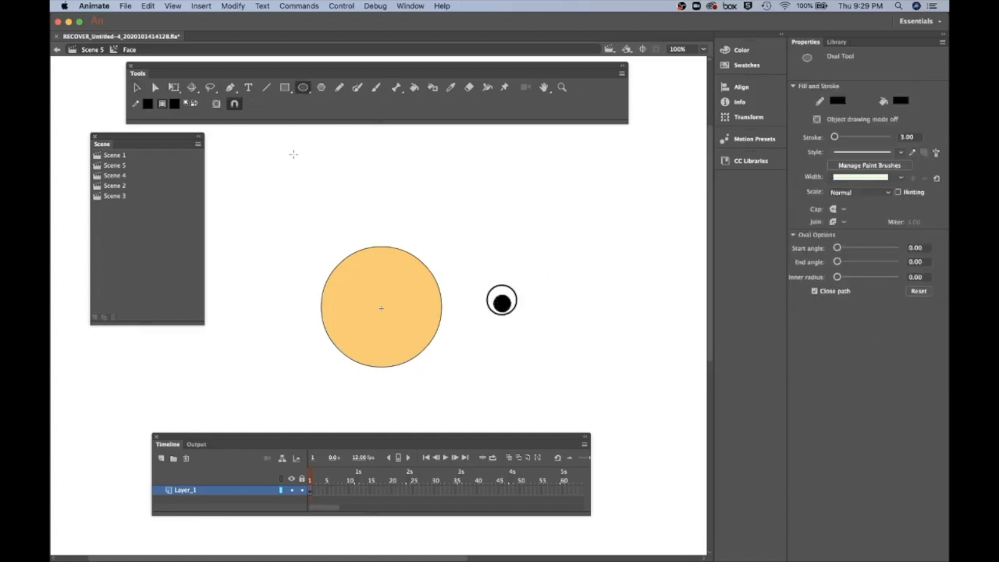
pyautogui.click(174, 103)
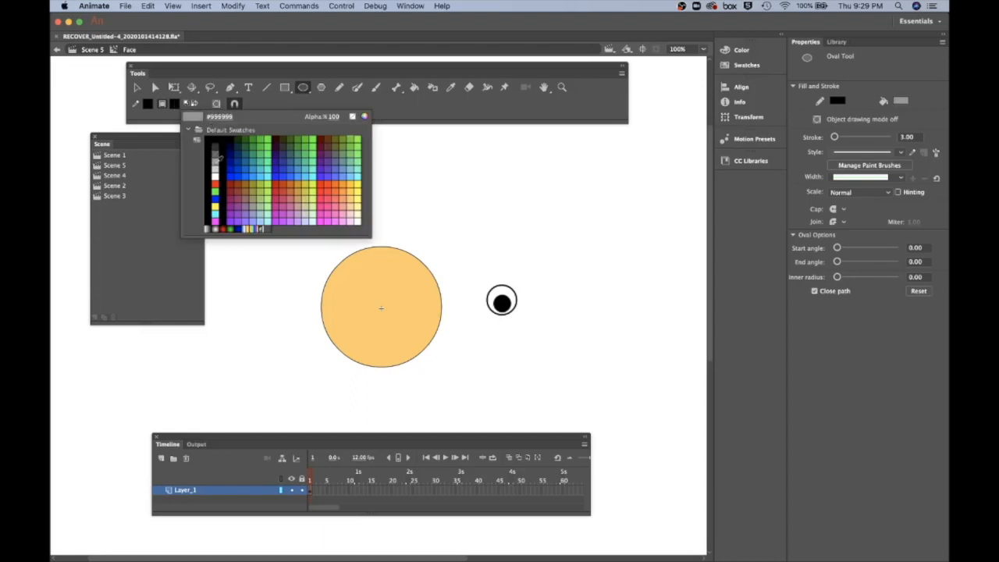
pyautogui.click(352, 116)
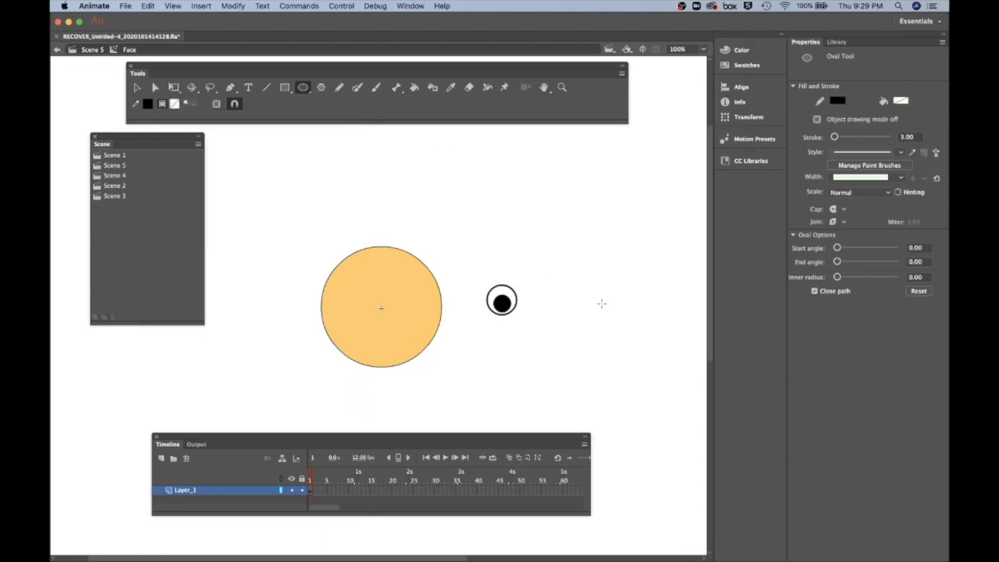
pyautogui.click(919, 138)
pyautogui.write('5')
pyautogui.moveTo(555, 282)
pyautogui.mouseDown()
pyautogui.moveTo(566, 306)
pyautogui.moveTo(606, 313)
pyautogui.moveTo(601, 323)
pyautogui.mouseUp()
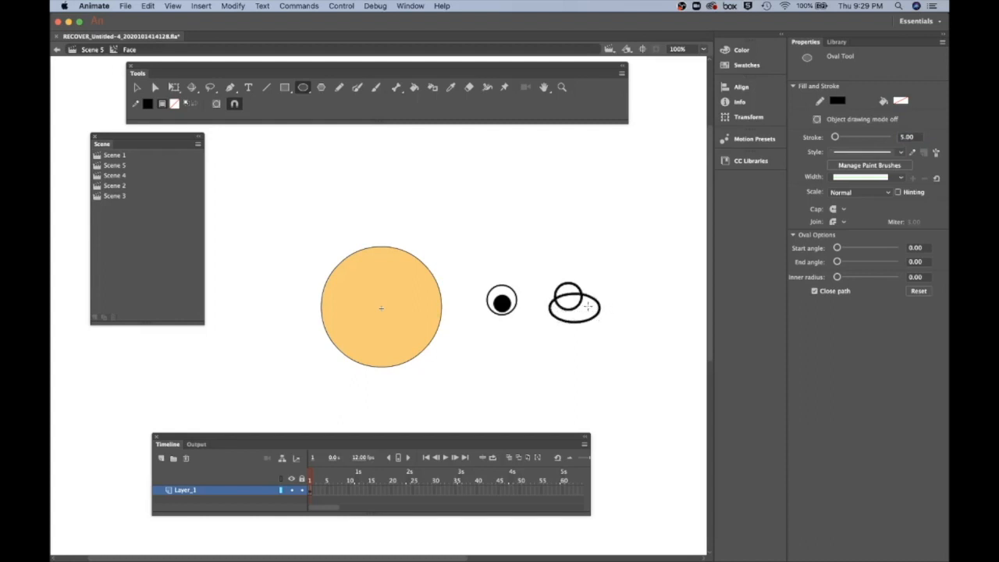
pyautogui.press('super+z')
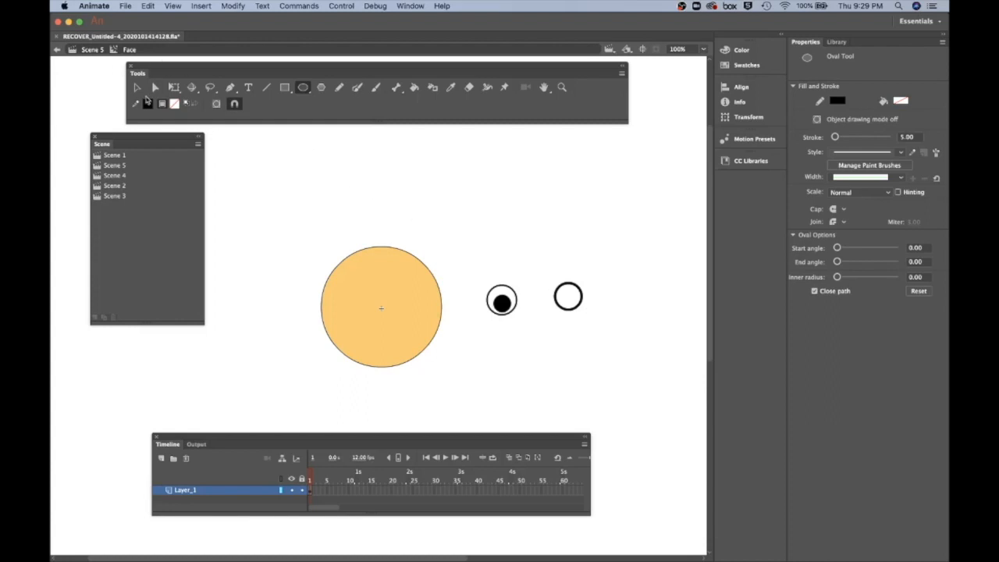
# - Draw an orange-filled rectangle with no stroke over the lower part of the small circle outline beside the eye
pyautogui.click(285, 87)
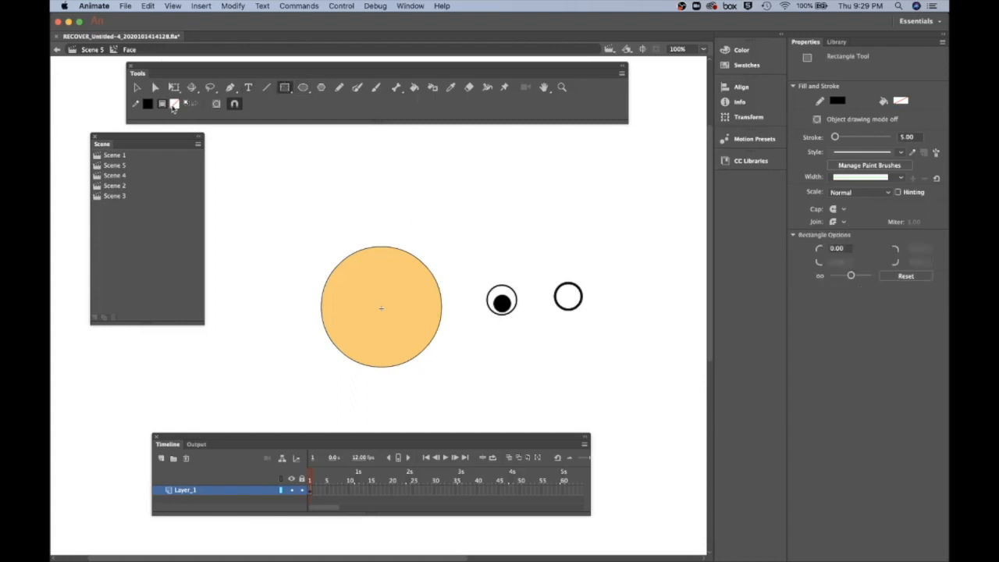
pyautogui.click(149, 105)
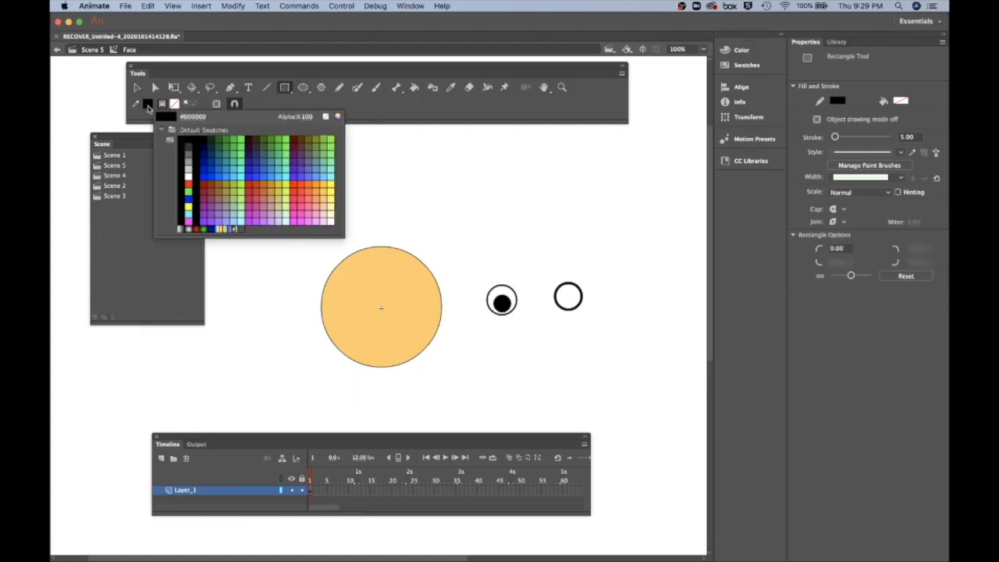
pyautogui.press('Escape')
pyautogui.click(147, 107)
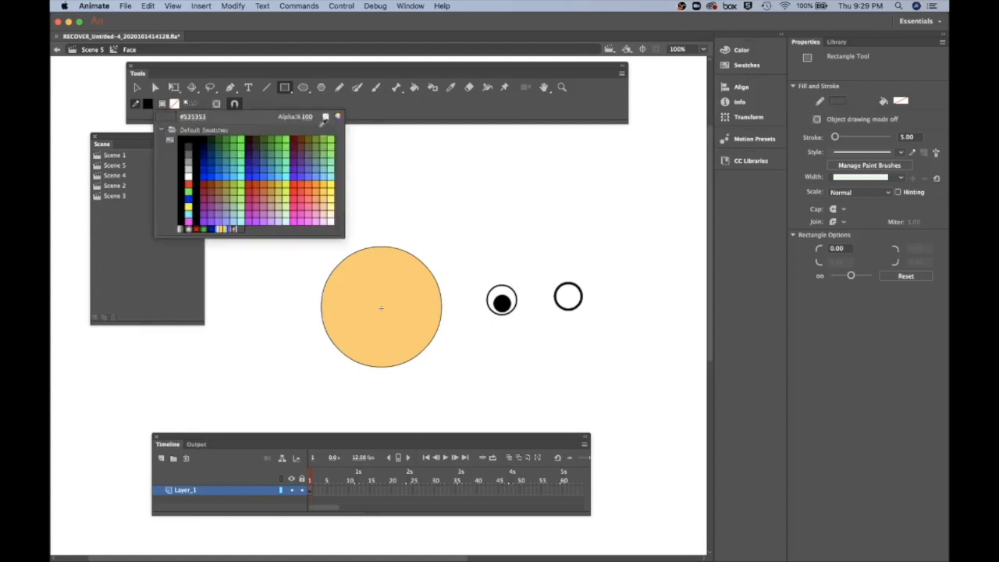
pyautogui.click(329, 117)
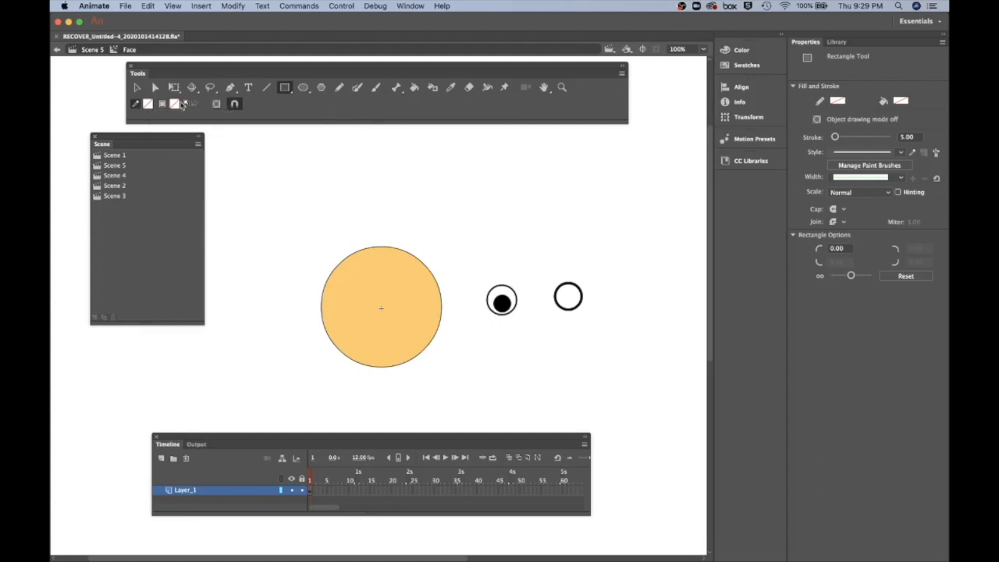
pyautogui.click(176, 103)
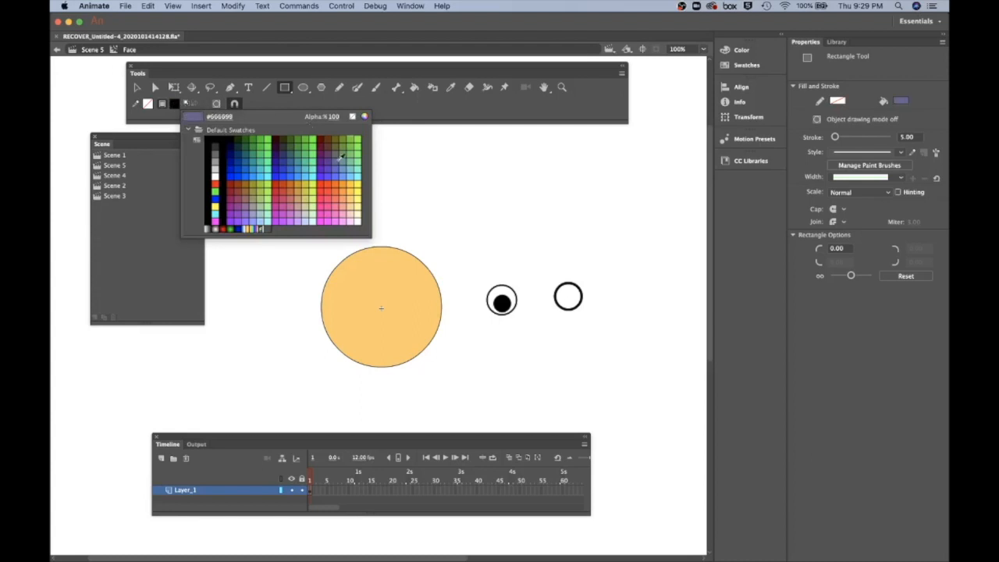
pyautogui.click(346, 190)
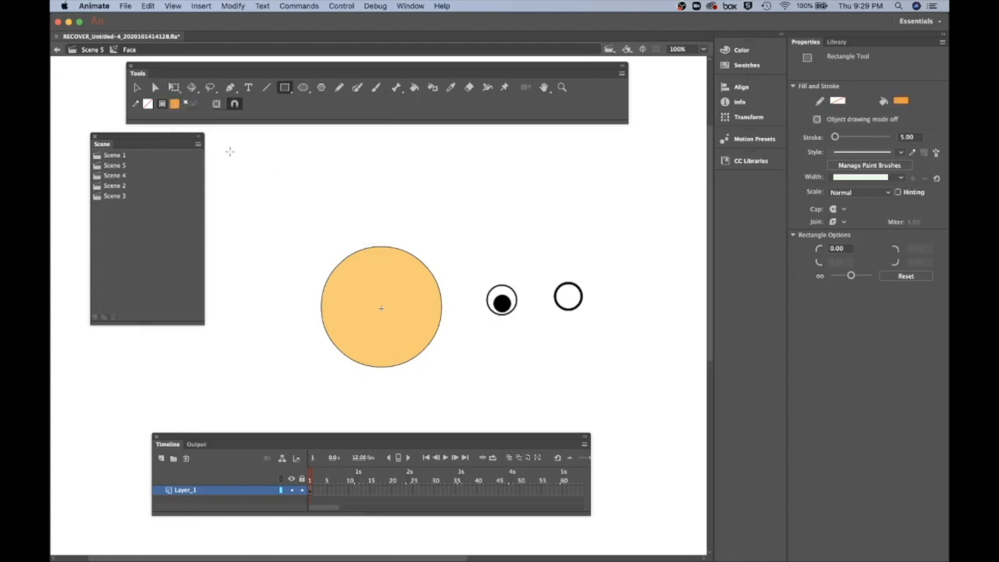
pyautogui.click(294, 90)
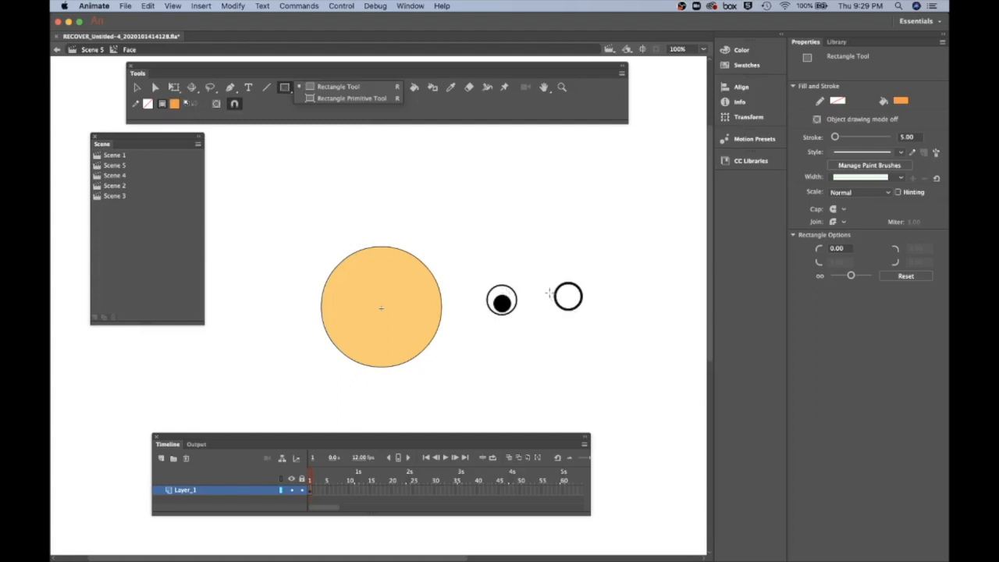
pyautogui.moveTo(549, 294); pyautogui.dragTo(594, 318)
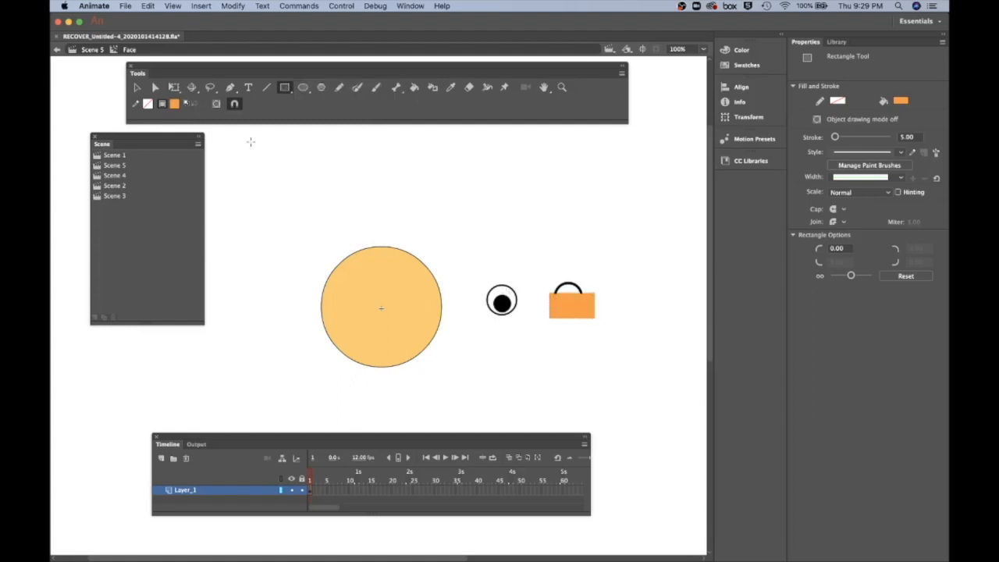
# - Delete the orange rectangle so that only the upper arc of the circle outline is left
pyautogui.click(137, 87)
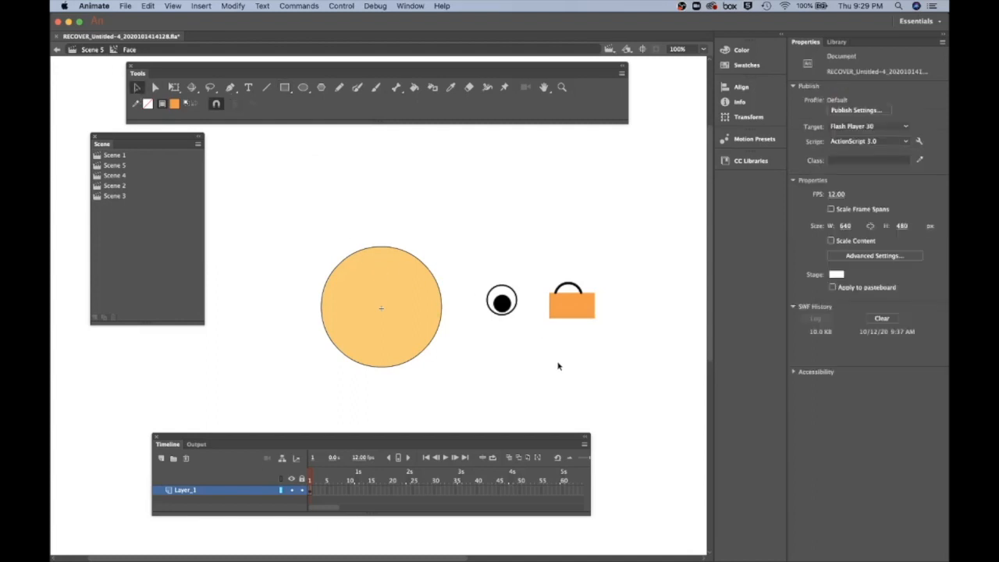
pyautogui.click(576, 320)
pyautogui.press('Delete')
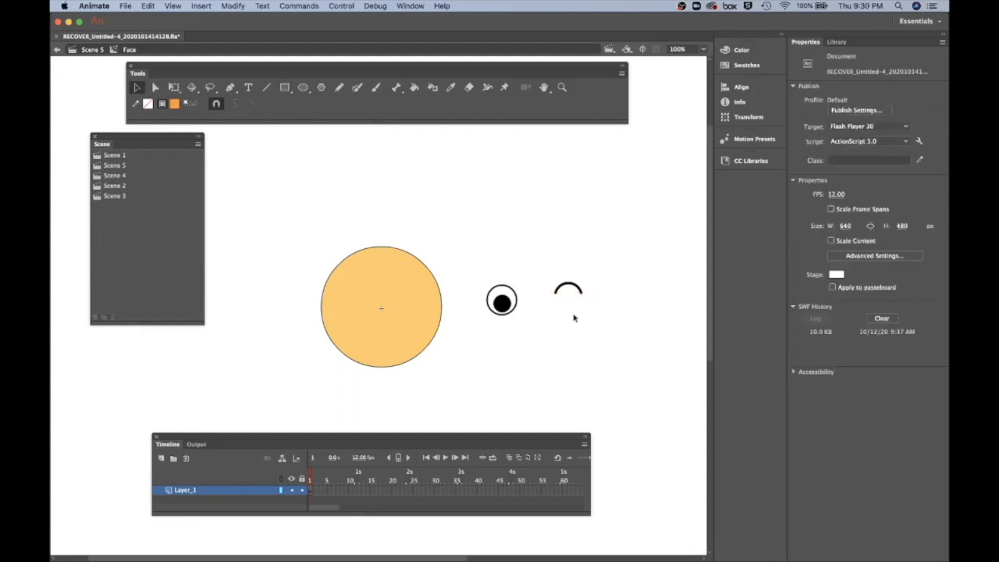
# - Move the black arc directly above the eye as its eyebrow
pyautogui.moveTo(540, 269); pyautogui.dragTo(612, 305)
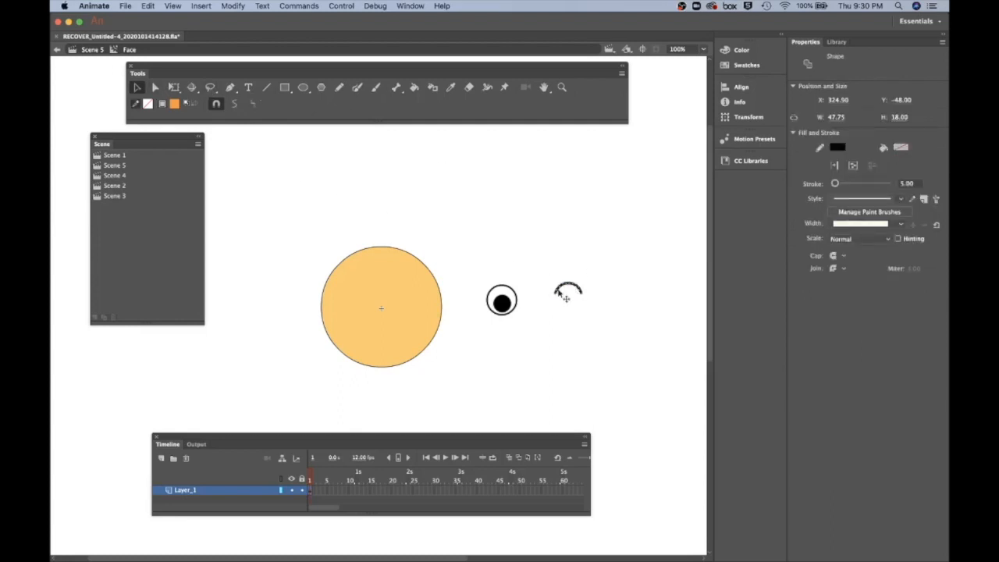
pyautogui.press('Left')
pyautogui.press('Left')
pyautogui.press('Left')
pyautogui.press('Left')
pyautogui.press('Left')
pyautogui.press('Left')
pyautogui.press('Left')
pyautogui.press('Left')
pyautogui.press('Left')
pyautogui.press('Left')
pyautogui.press('Left')
pyautogui.press('Left')
pyautogui.press('Left')
pyautogui.press('Left')
pyautogui.press('Left')
pyautogui.press('Left')
pyautogui.press('Left')
pyautogui.press('Left')
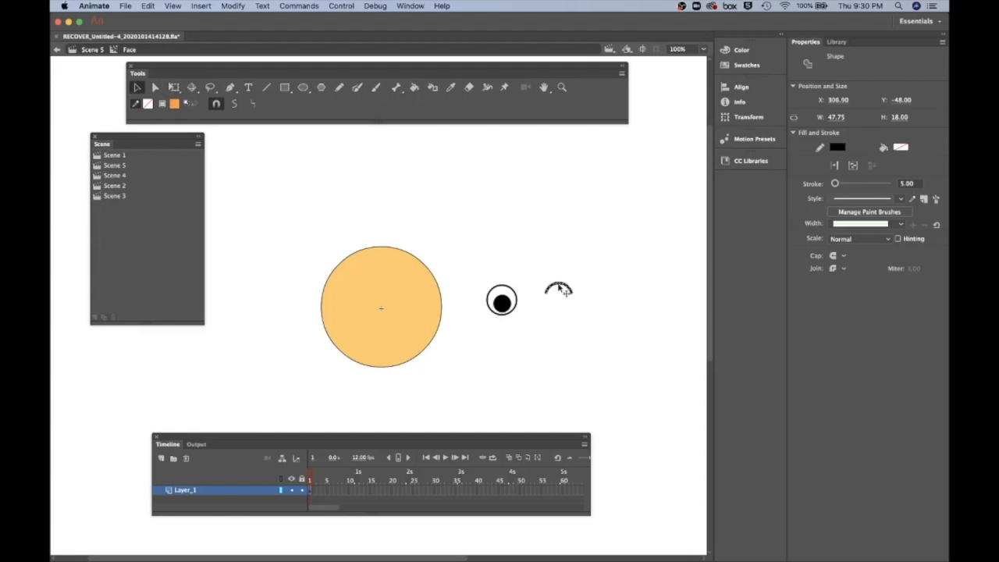
pyautogui.moveTo(559, 286); pyautogui.dragTo(505, 276)
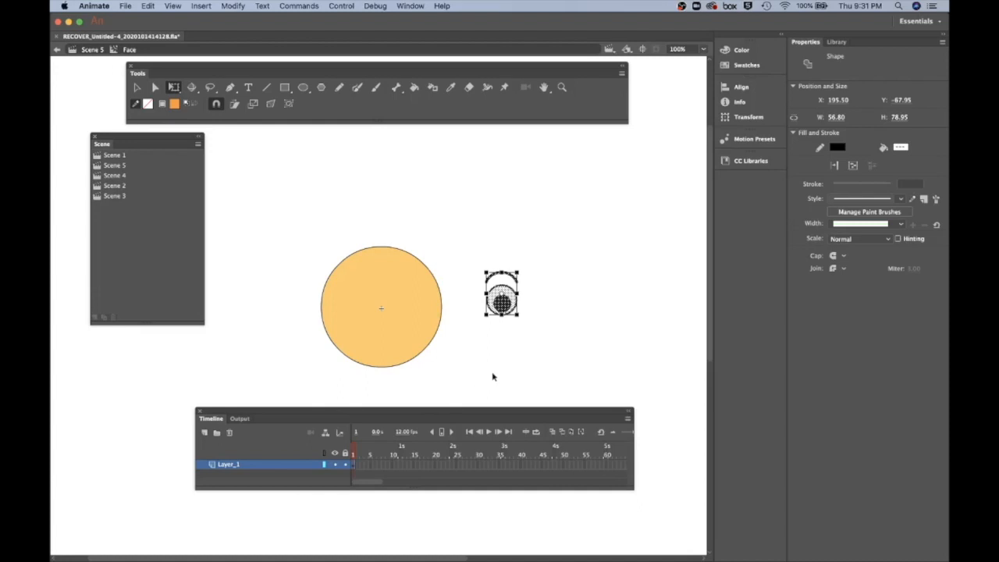
# - Rename the existing layer to Face and add a new layer named Eyes above it
pyautogui.doubleClick(229, 465)
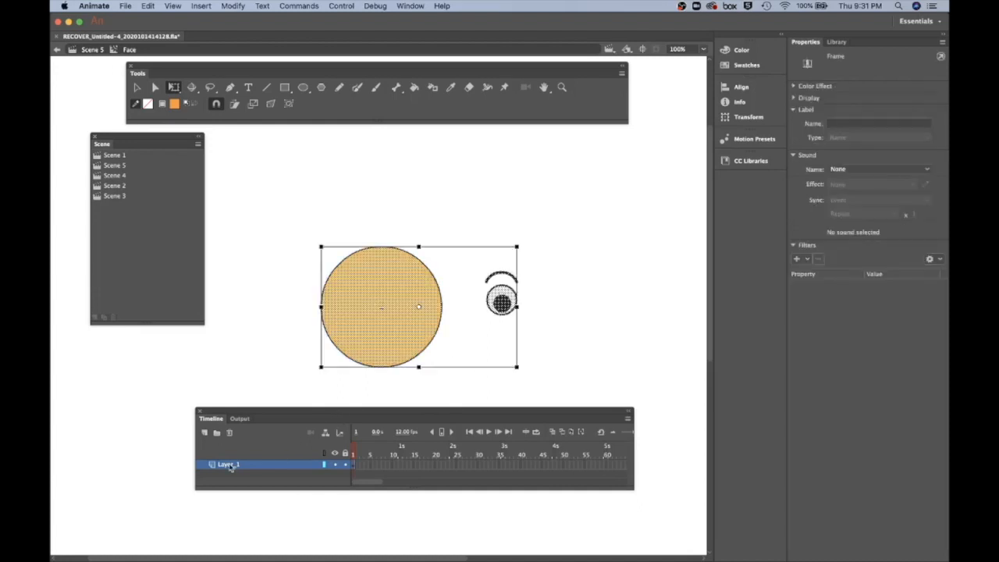
pyautogui.write('f')
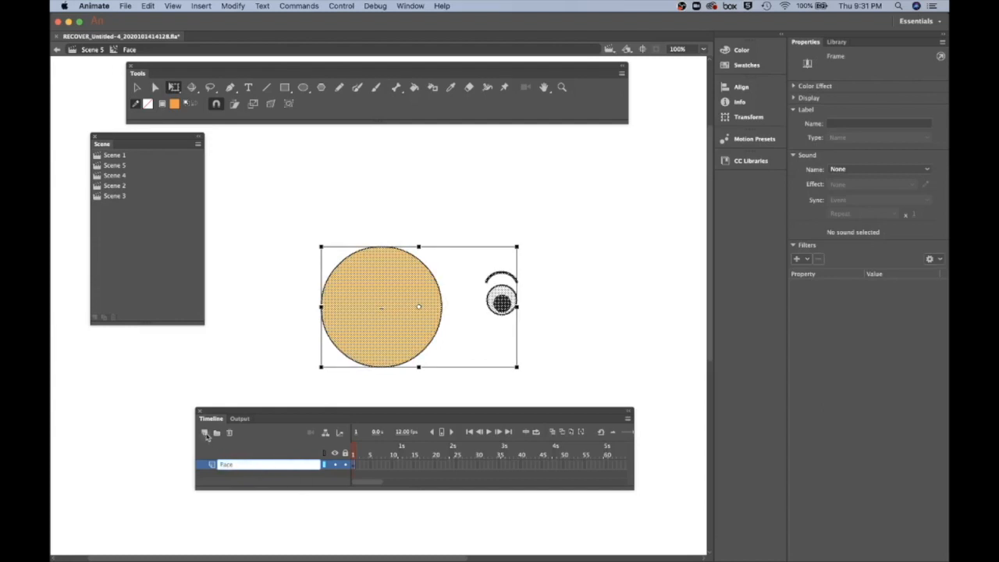
pyautogui.click(205, 434)
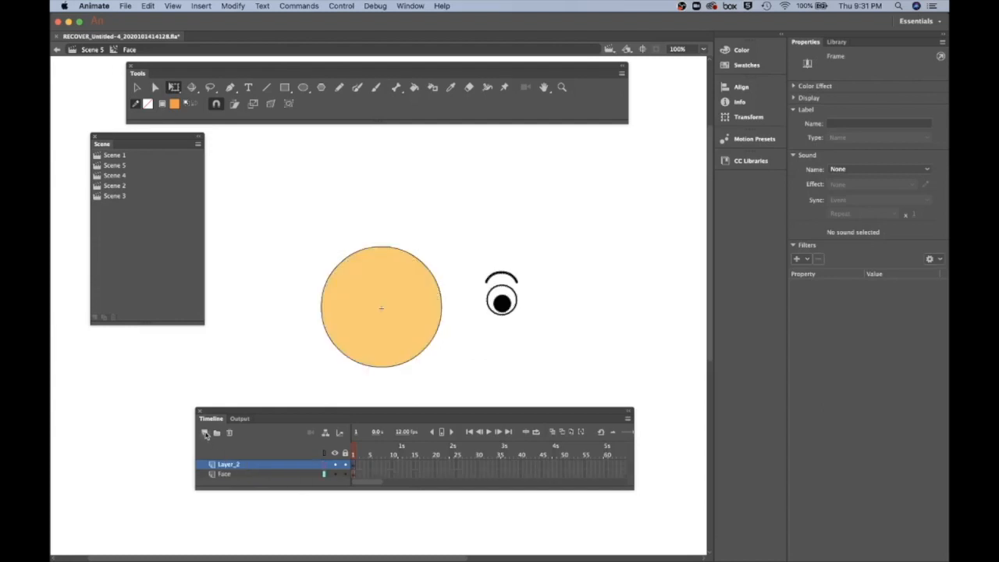
pyautogui.doubleClick(230, 466)
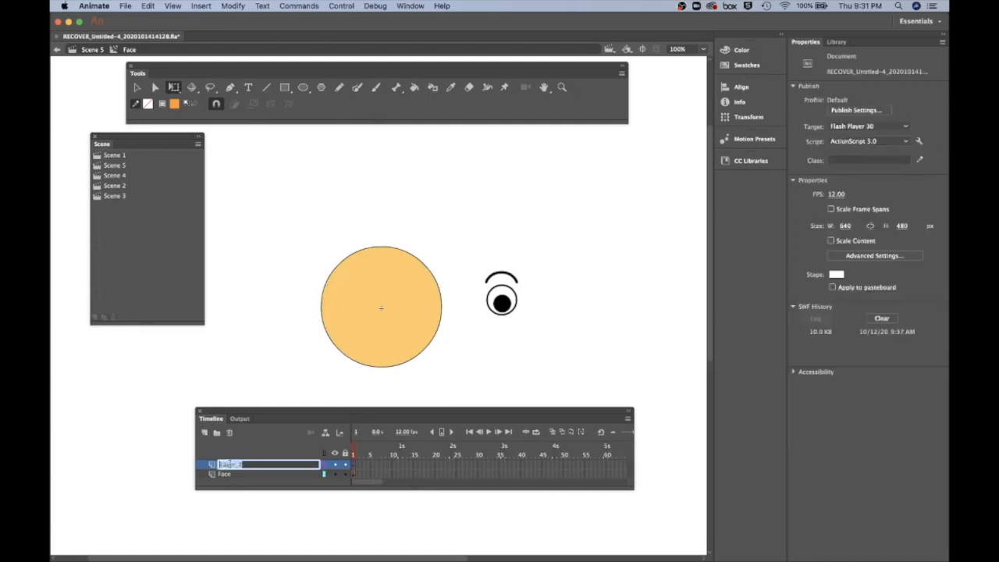
pyautogui.write('E')
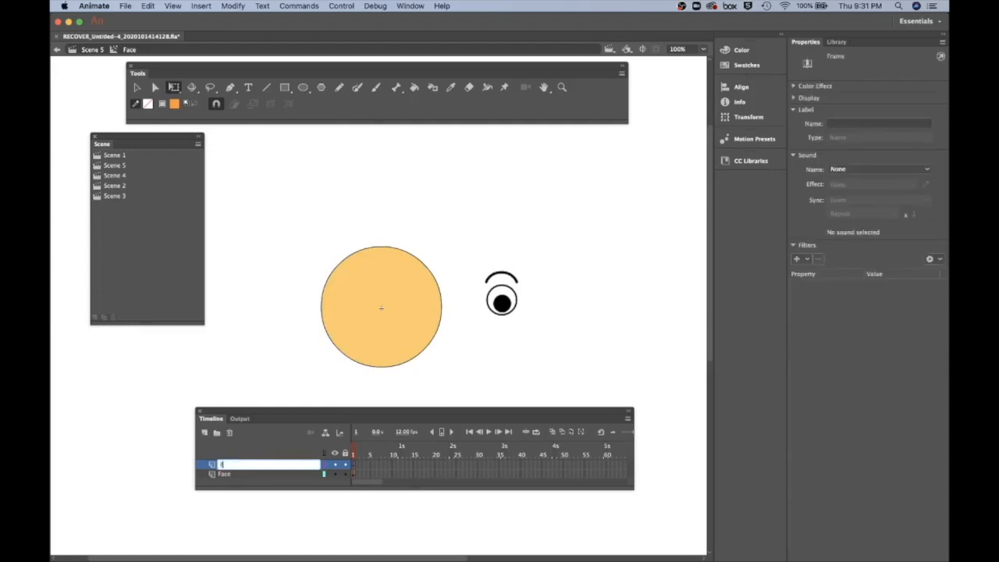
pyautogui.write('yes')
pyautogui.click(541, 368)
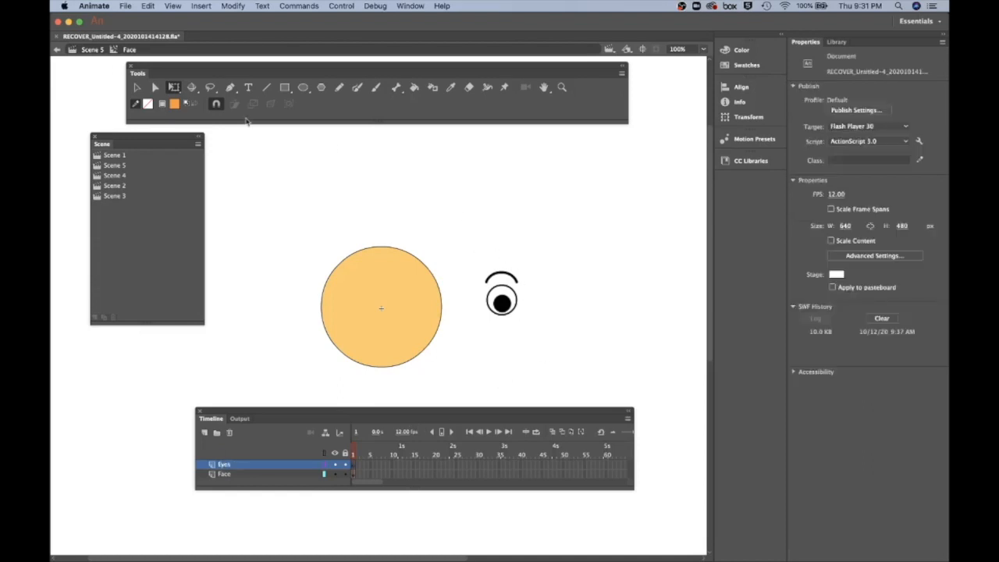
# - Copy the complete eye with its eyebrow and delete the original from the Face layer
pyautogui.click(136, 86)
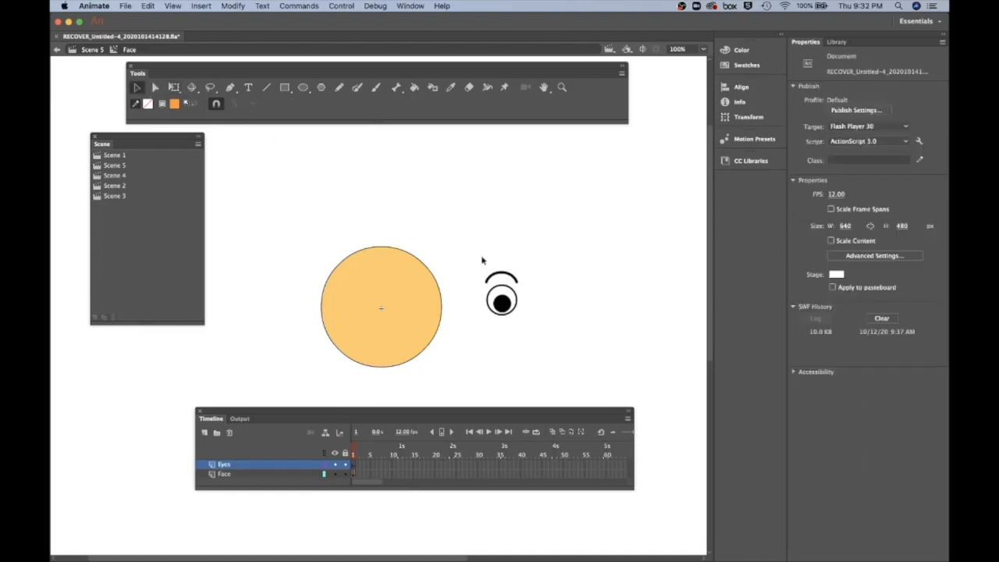
pyautogui.moveTo(474, 257); pyautogui.dragTo(531, 330)
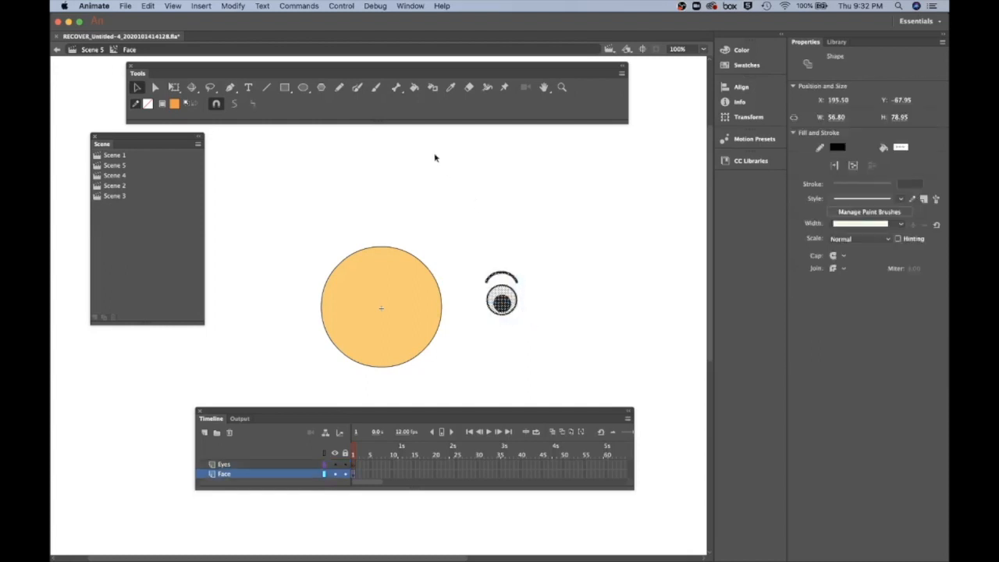
pyautogui.click(148, 6)
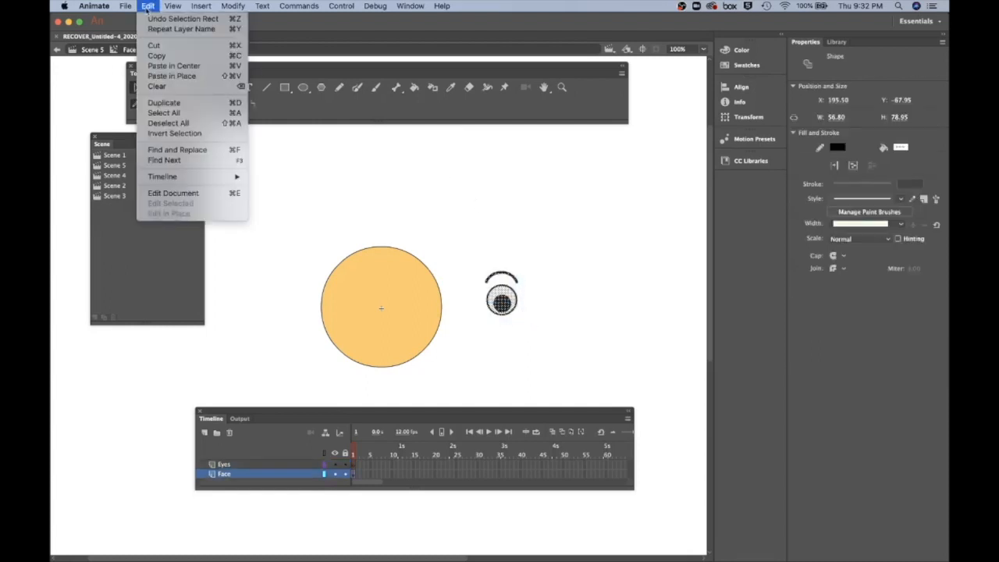
pyautogui.click(155, 56)
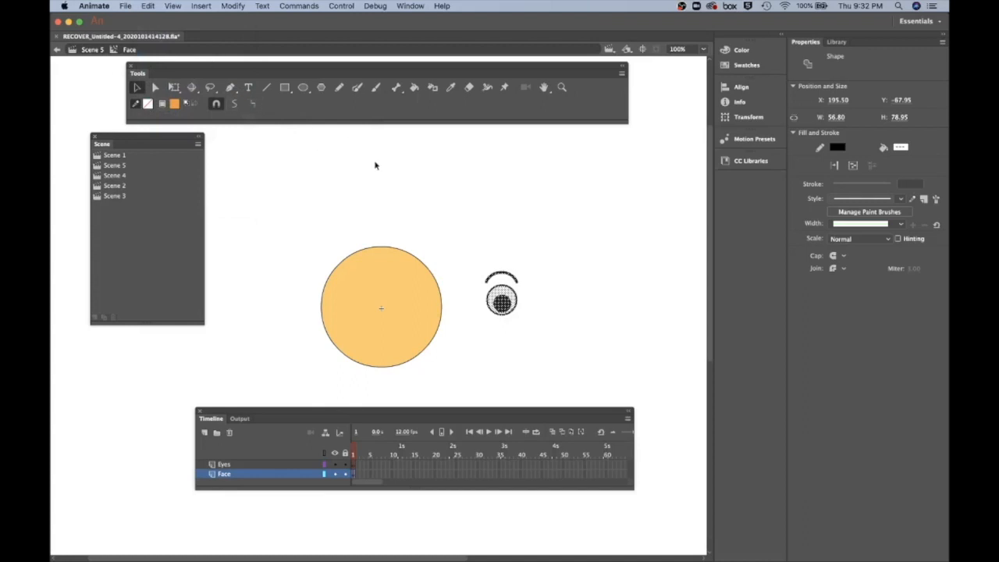
pyautogui.press('Delete')
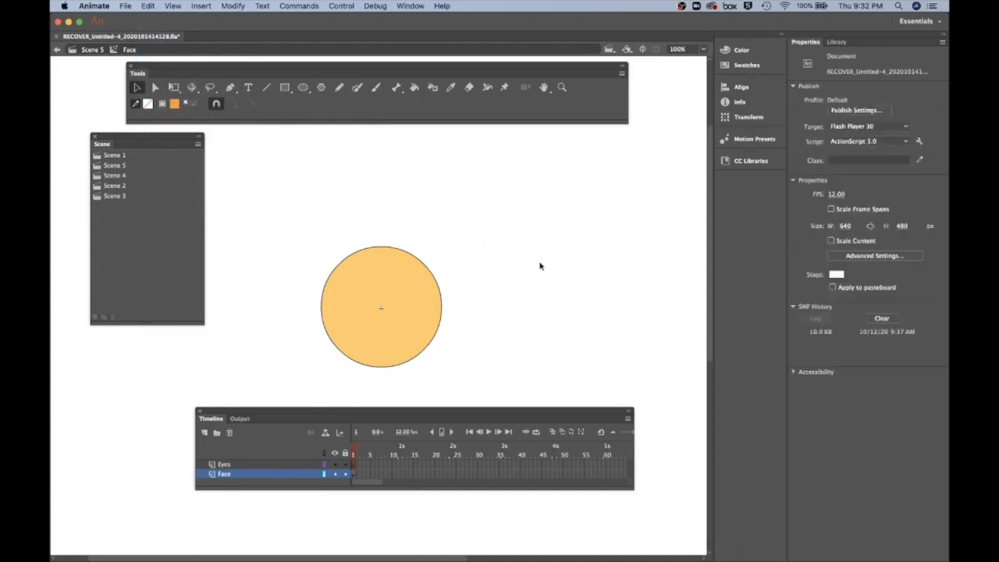
# - Paste the copied eye and eyebrow in place on frame 1 of the Eyes layer
pyautogui.click(355, 465)
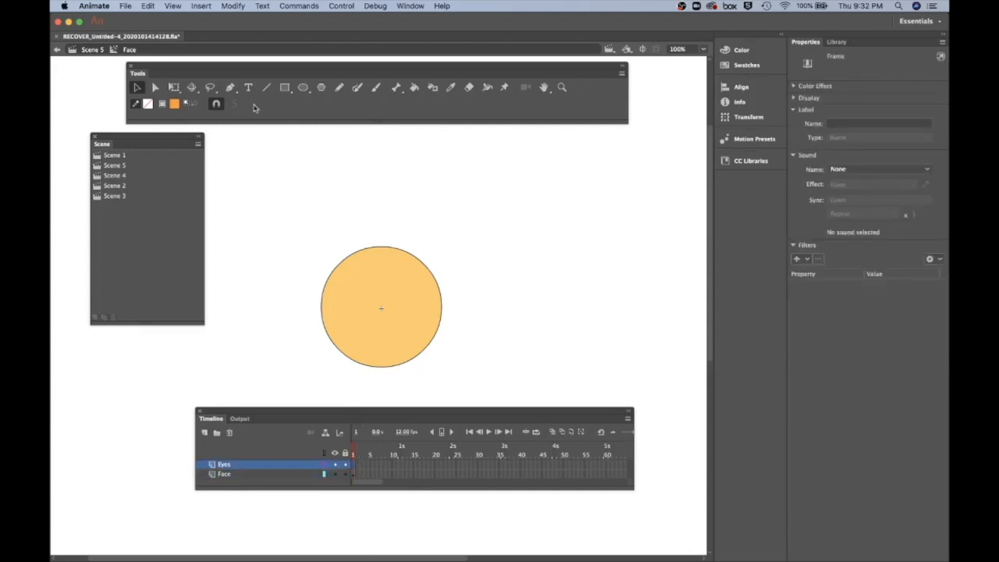
pyautogui.click(149, 6)
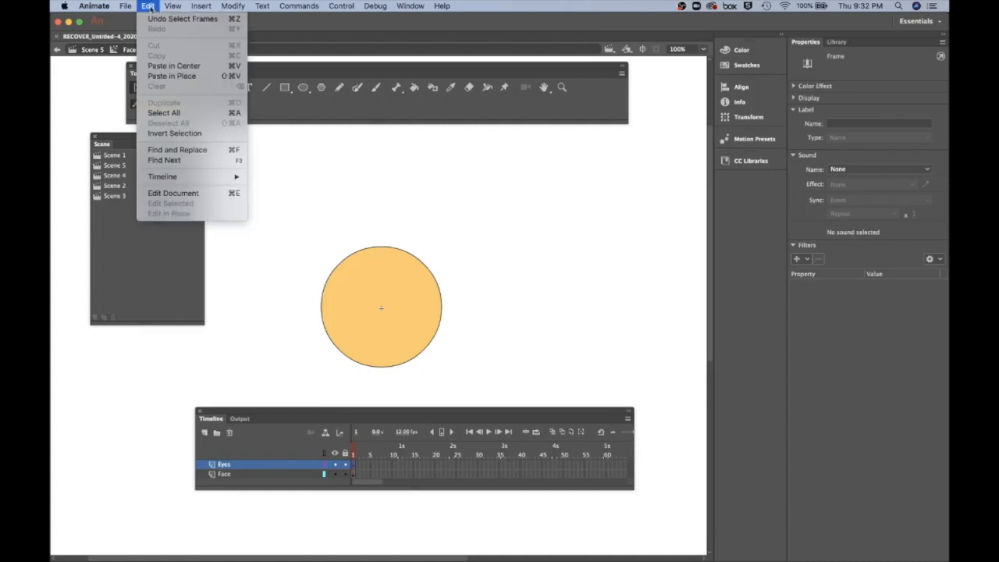
pyautogui.click(170, 76)
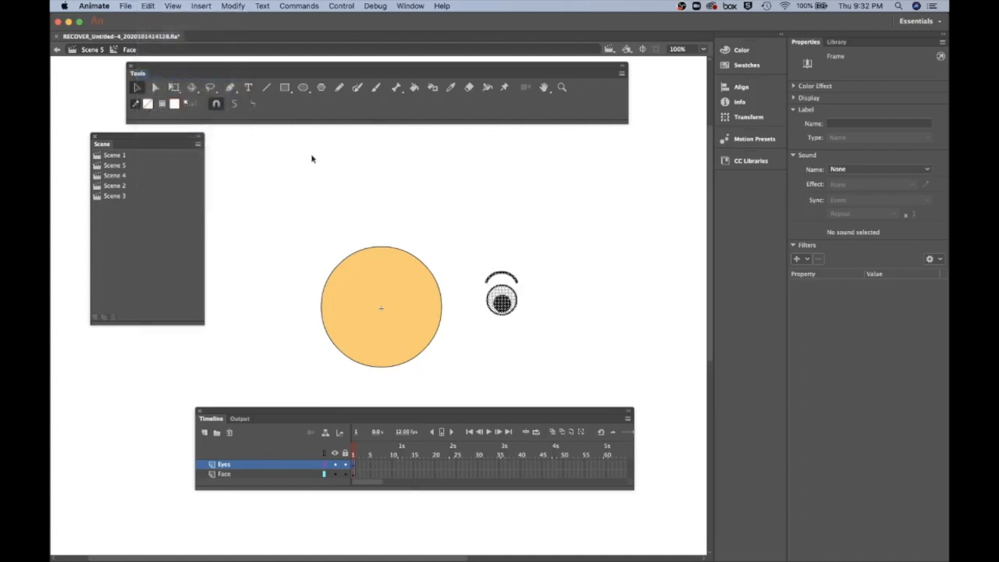
# - Move the pasted eye and eyebrow horizontally onto the upper left part of the orange face
pyautogui.hotkey('shift', 'Left')
pyautogui.hotkey('shift', 'Left')
pyautogui.hotkey('shift', 'Left')
pyautogui.hotkey('shift', 'Left')
pyautogui.hotkey('shift', 'Left')
pyautogui.hotkey('shift', 'Left')
pyautogui.hotkey('shift', 'Left')
pyautogui.hotkey('shift', 'Left')
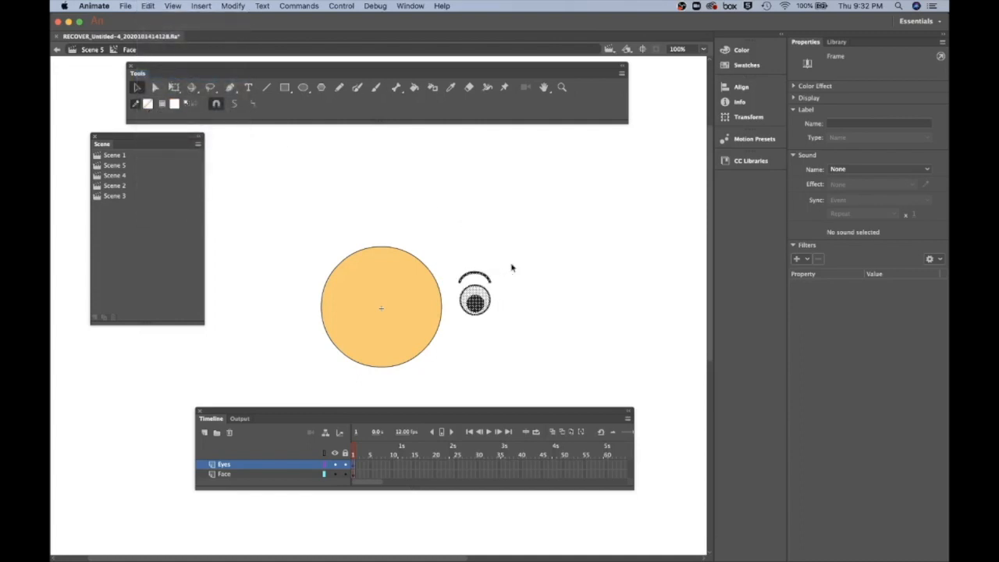
pyautogui.hotkey('shift', 'Left')
pyautogui.hotkey('shift', 'Left')
pyautogui.hotkey('shift', 'Left')
pyautogui.hotkey('shift', 'Left')
pyautogui.hotkey('shift', 'Left')
pyautogui.hotkey('shift', 'Left')
pyautogui.hotkey('shift', 'Left')
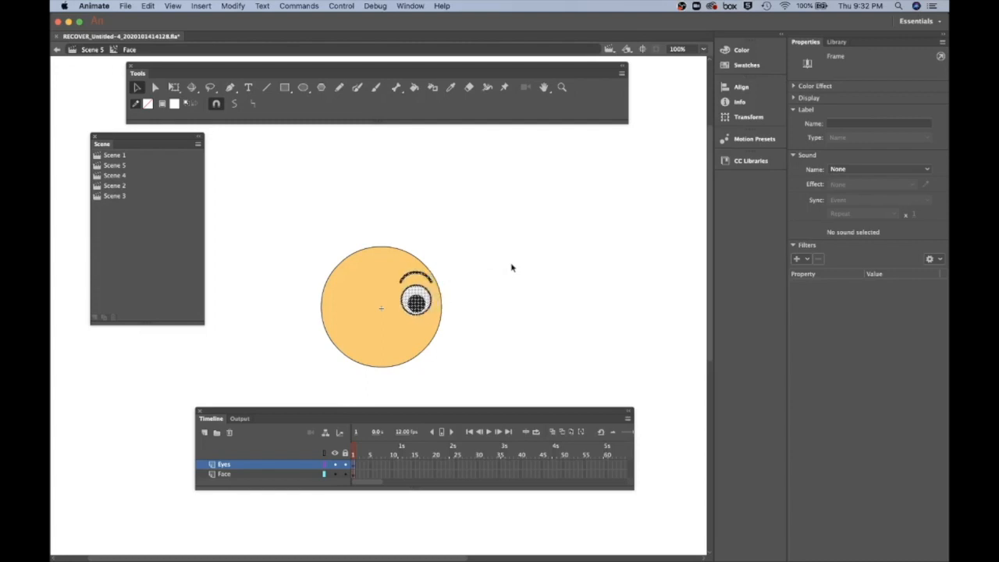
pyautogui.hotkey('shift', 'Left')
pyautogui.hotkey('shift', 'Left')
pyautogui.hotkey('shift', 'Left')
pyautogui.hotkey('shift', 'Left')
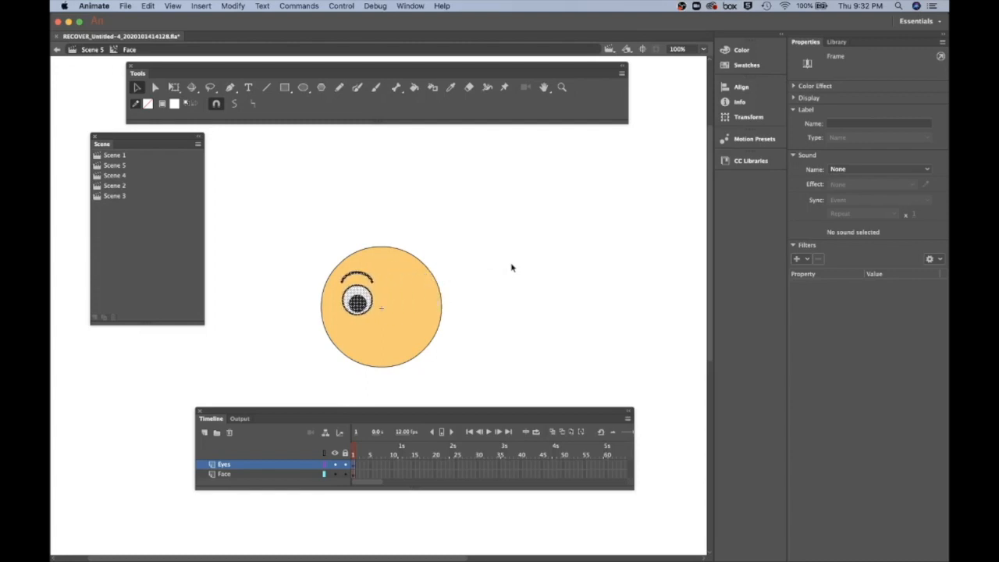
pyautogui.hotkey('shift', 'Left')
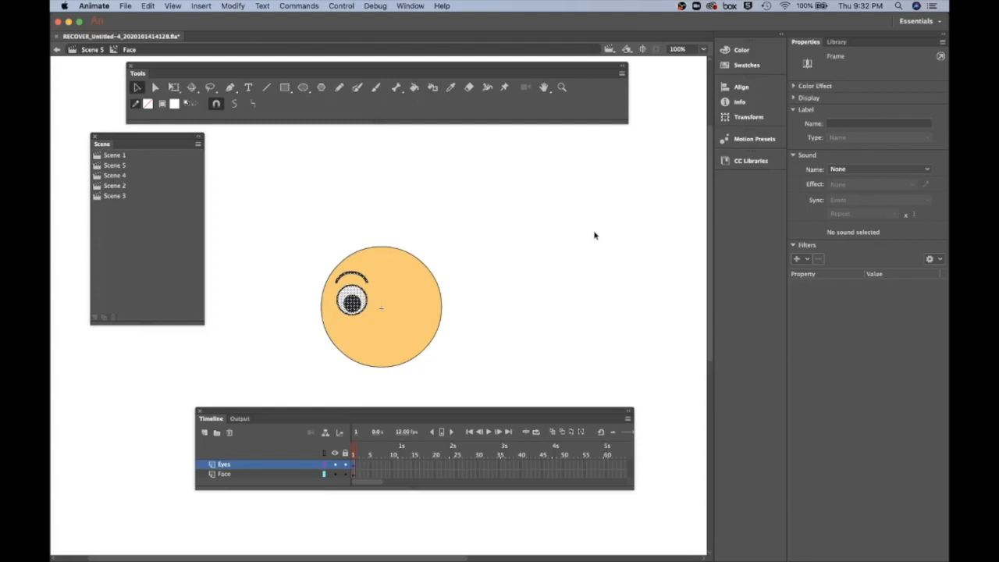
# - Paste a second eye with eyebrow and place it on the right half of the face, level with the first eye
pyautogui.press('super+v')
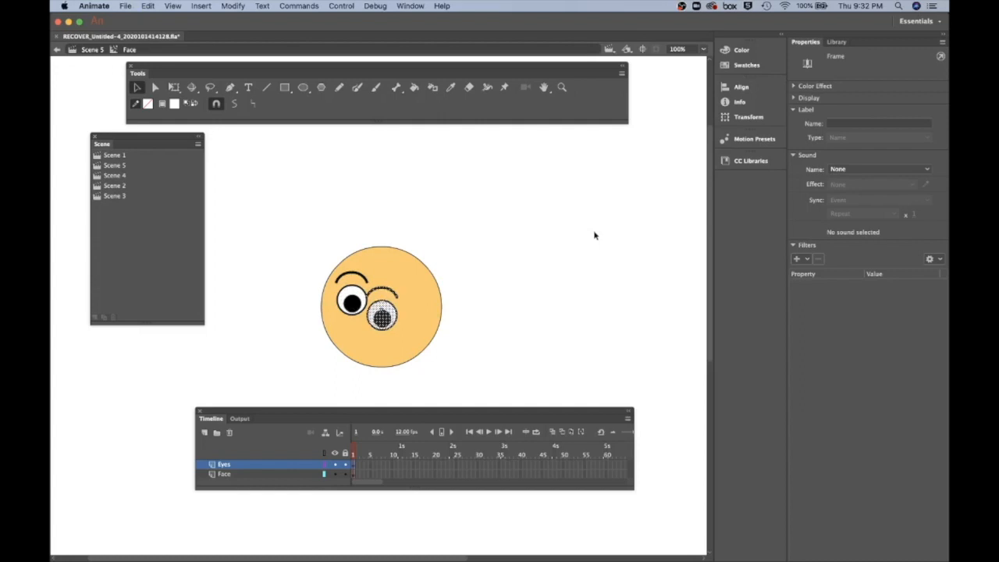
pyautogui.hotkey('shift', 'Right')
pyautogui.hotkey('shift', 'Right')
pyautogui.hotkey('shift', 'Right')
pyautogui.hotkey('shift', 'Right')
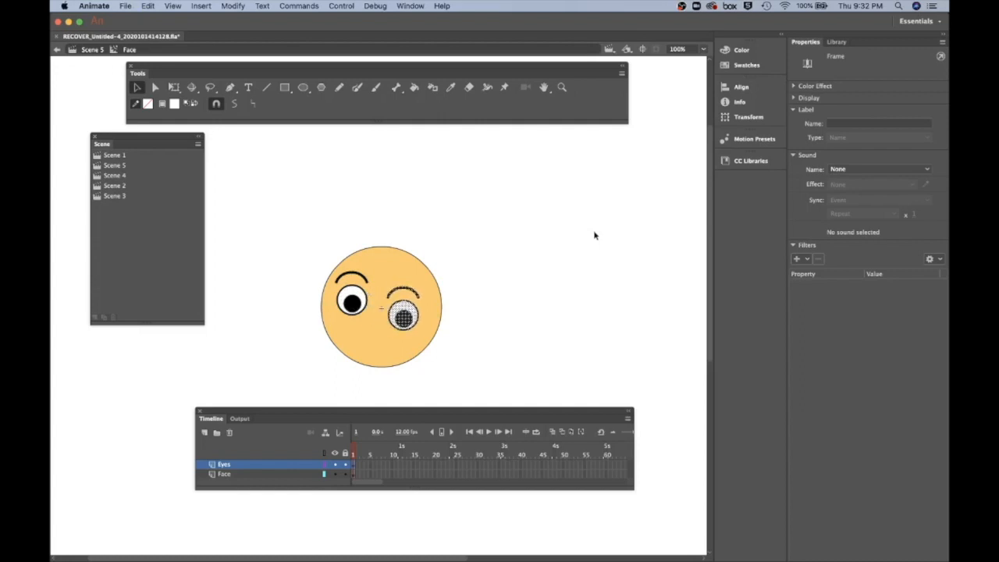
pyautogui.hotkey('shift', 'Up')
pyautogui.hotkey('shift', 'Up')
pyautogui.hotkey('shift', 'Up')
pyautogui.press('Right')
pyautogui.press('Right')
pyautogui.press('Right')
pyautogui.press('Right')
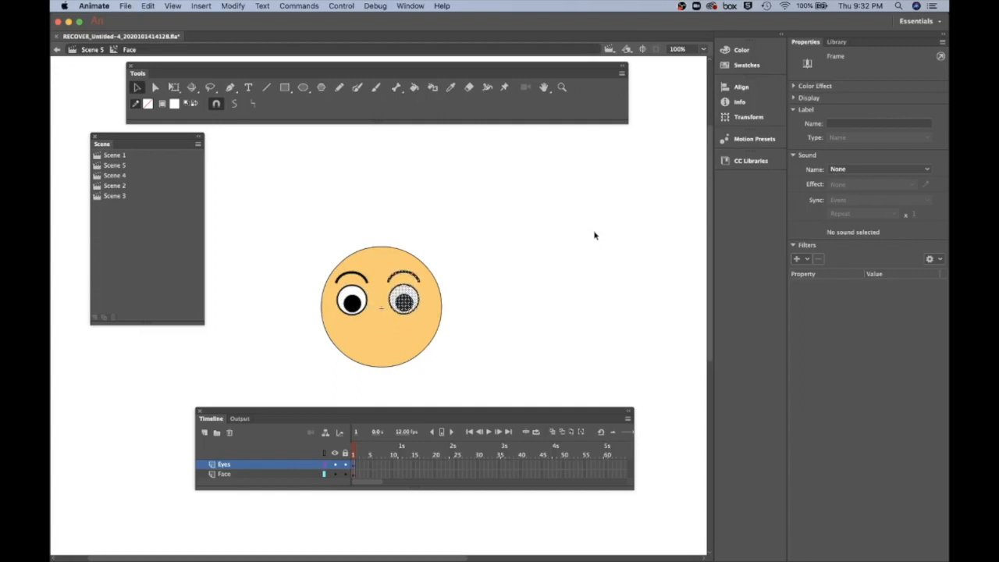
pyautogui.press('Right')
pyautogui.press('Right')
pyautogui.press('Right')
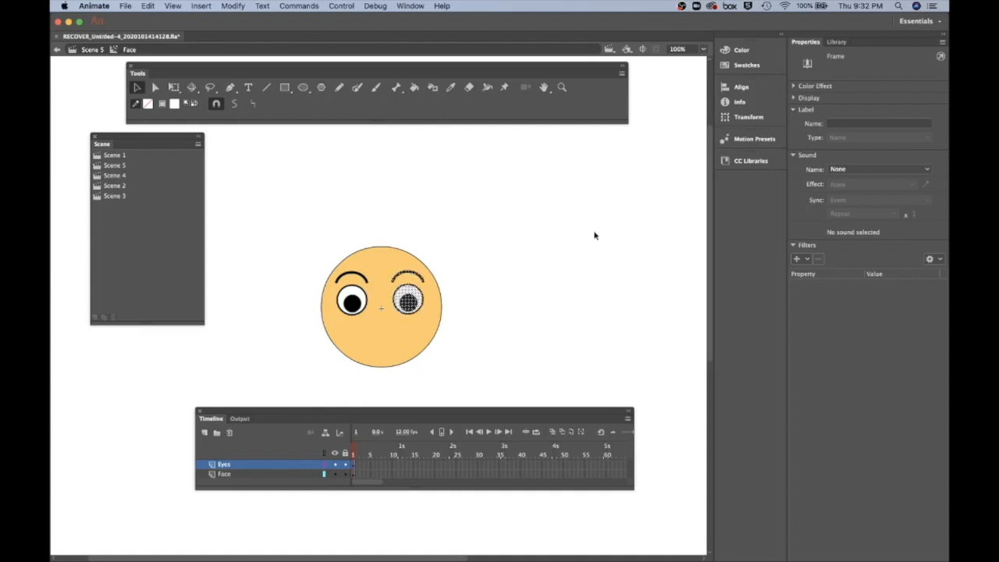
# - Lock the Eyes layer and make frame 1 of the Face layer the active drawing target
pyautogui.click(598, 285)
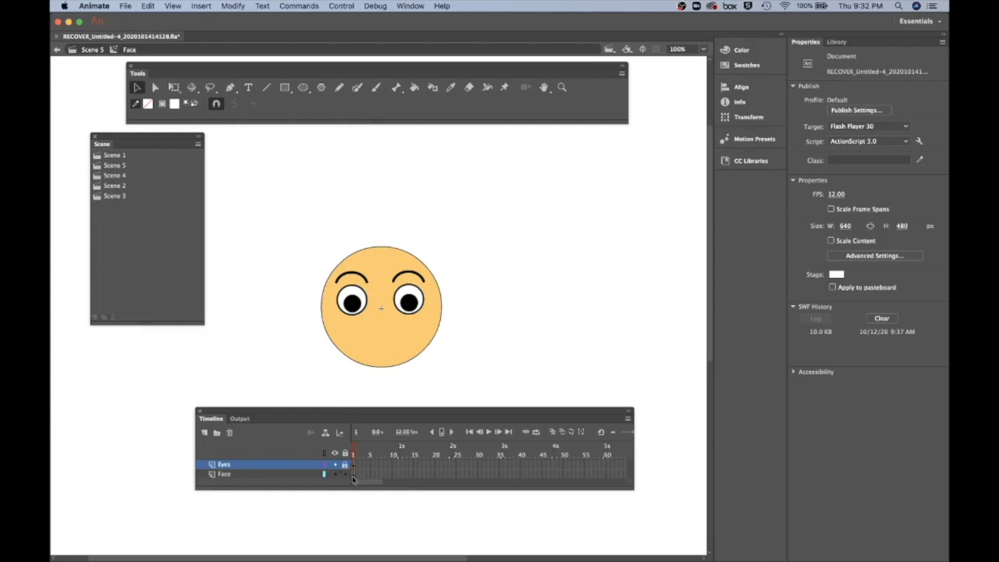
pyautogui.click(353, 475)
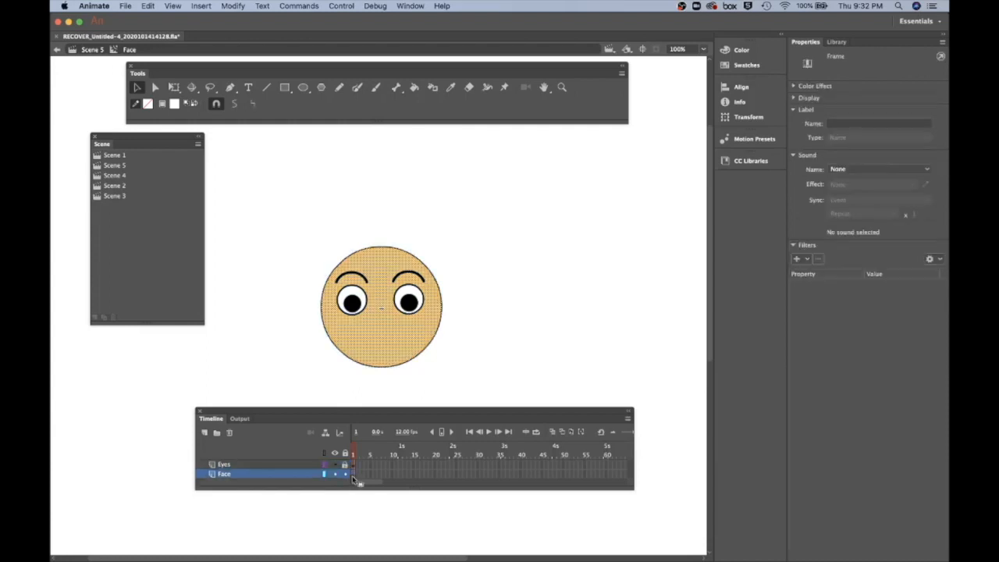
pyautogui.click(477, 261)
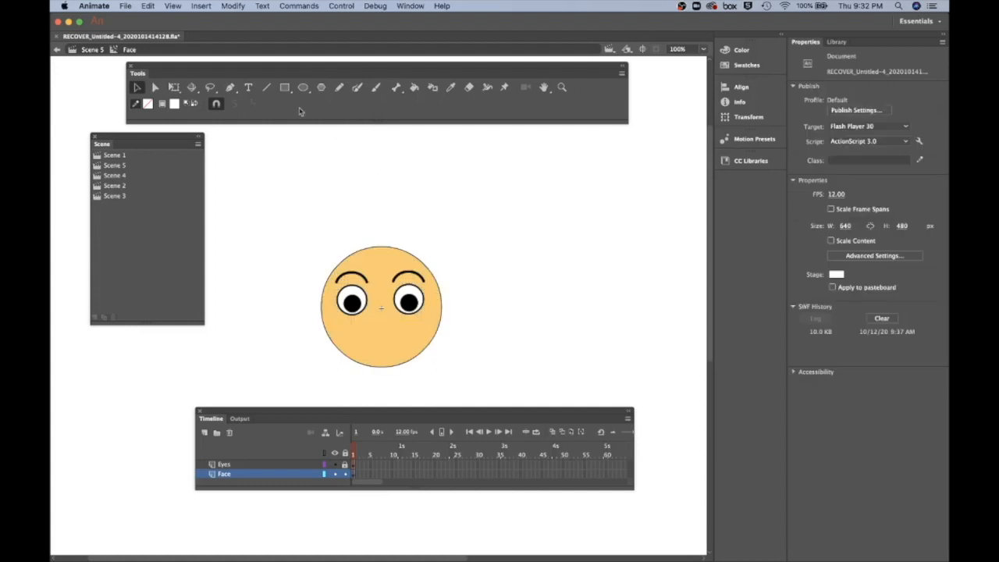
# - Draw a white-filled oval about 128 px wide to the right of the face, with a red outline and a stroke size of 8
pyautogui.click(147, 105)
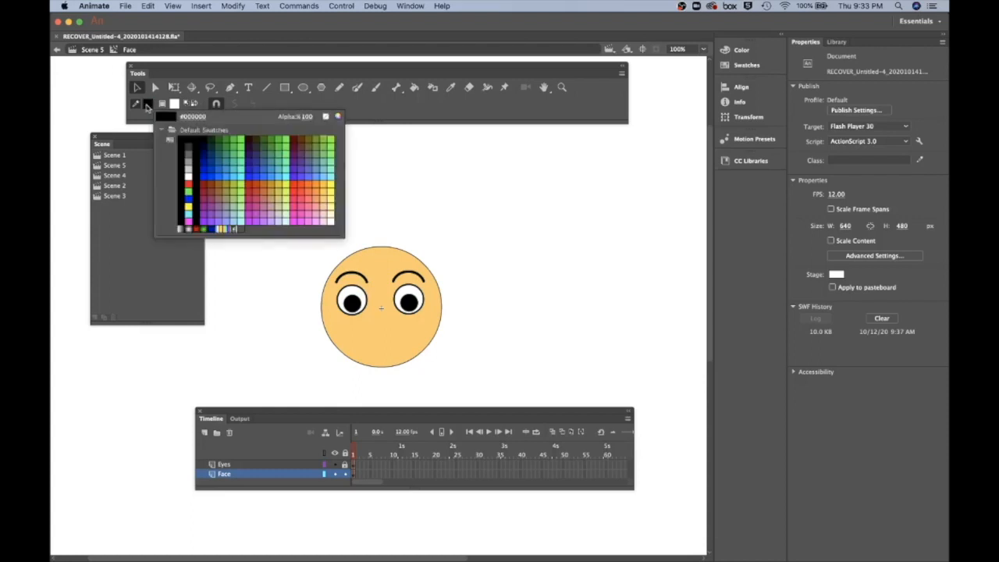
pyautogui.click(294, 188)
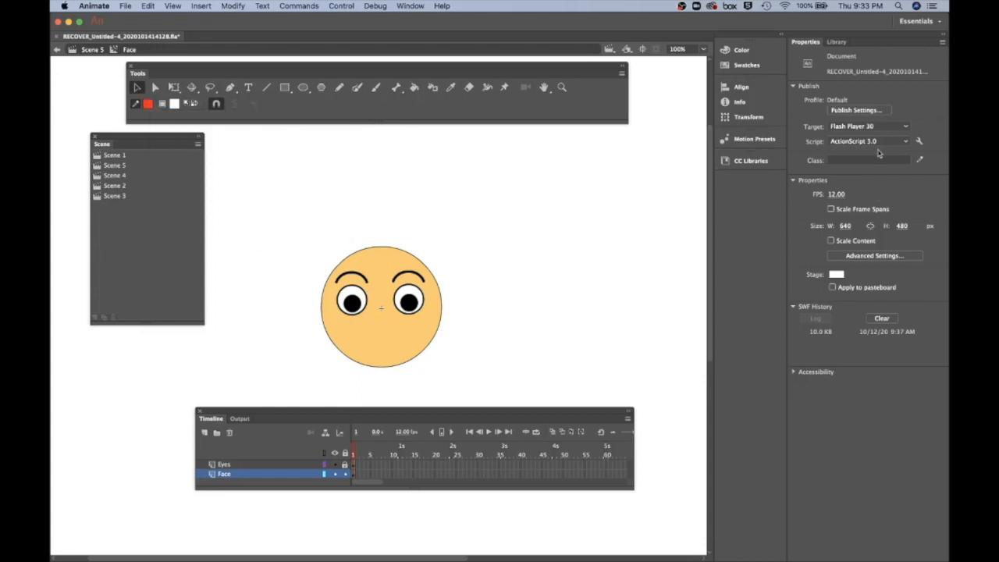
pyautogui.click(304, 88)
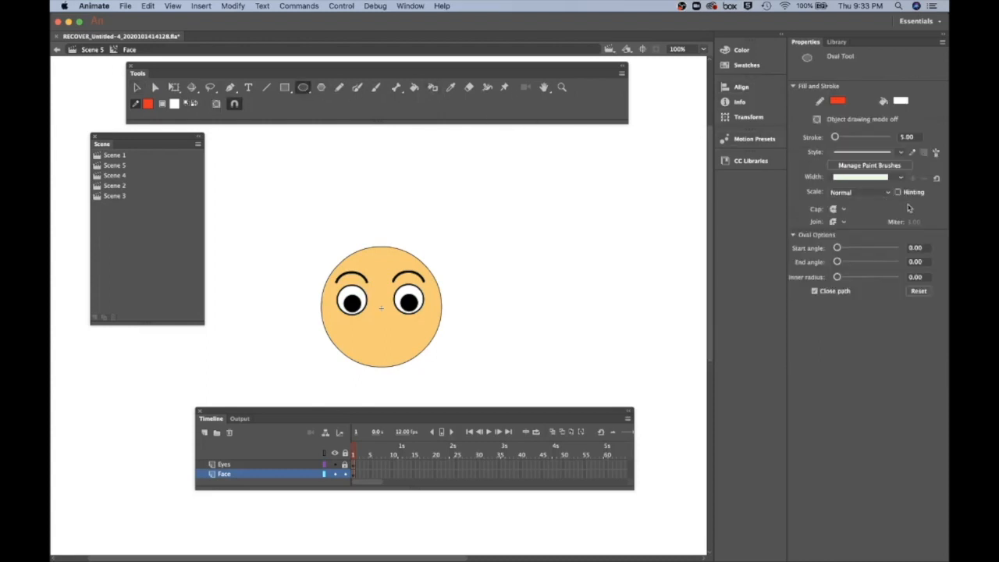
pyautogui.click(908, 137)
pyautogui.write('8')
pyautogui.press('Return')
pyautogui.moveTo(479, 302); pyautogui.dragTo(551, 351)
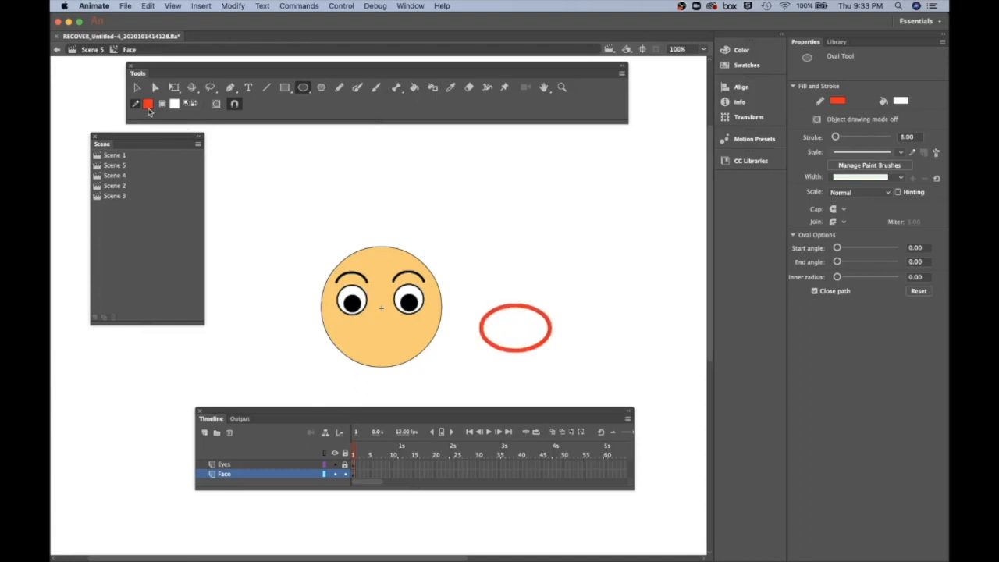
# - Delete the upper part of the red oval, keeping its lower curve as a smile
pyautogui.click(138, 88)
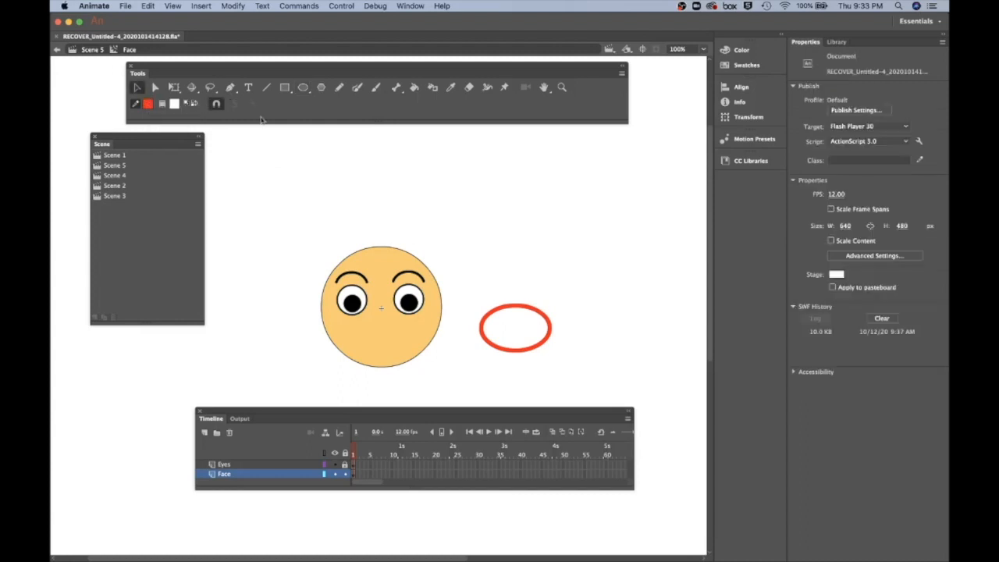
pyautogui.moveTo(460, 286)
pyautogui.mouseDown()
pyautogui.moveTo(524, 319)
pyautogui.moveTo(598, 338)
pyautogui.mouseUp()
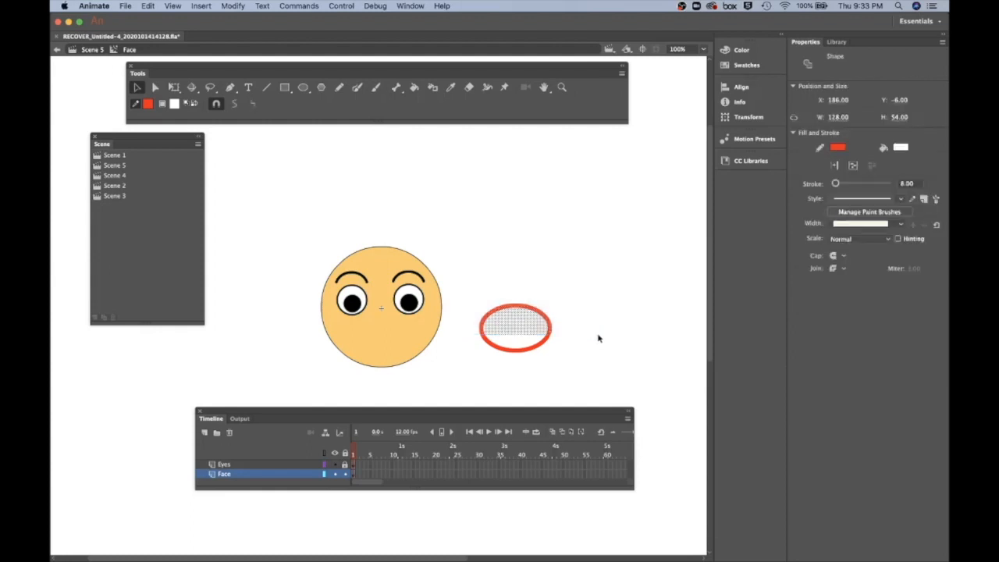
pyautogui.press('Delete')
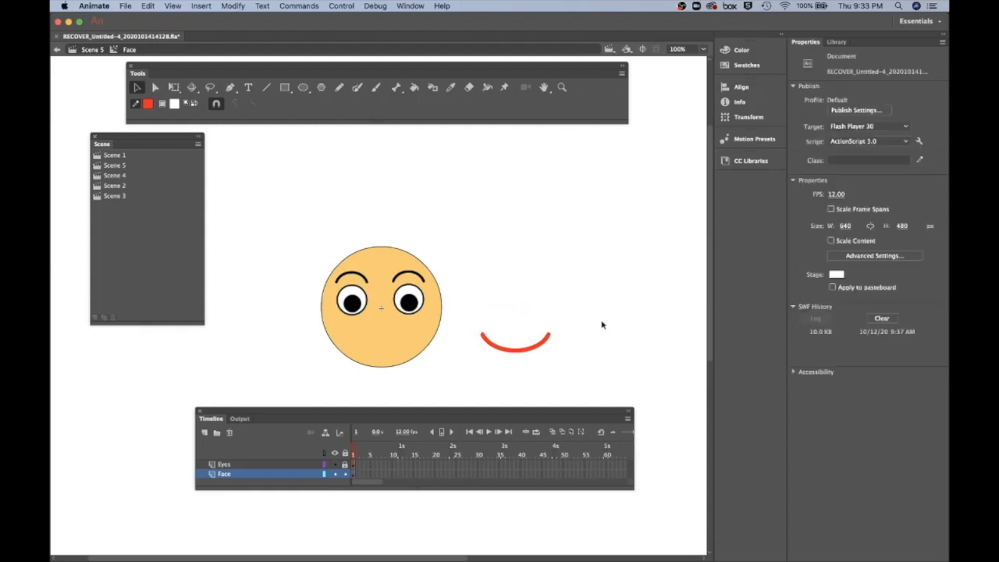
# - Move the red smile curve, without its white fill, onto the lower part of the face, centred below the eyes
pyautogui.scroll(3, 602, 325)
pyautogui.scroll(-6, 602, 324)
pyautogui.hscroll(-3, 602, 323)
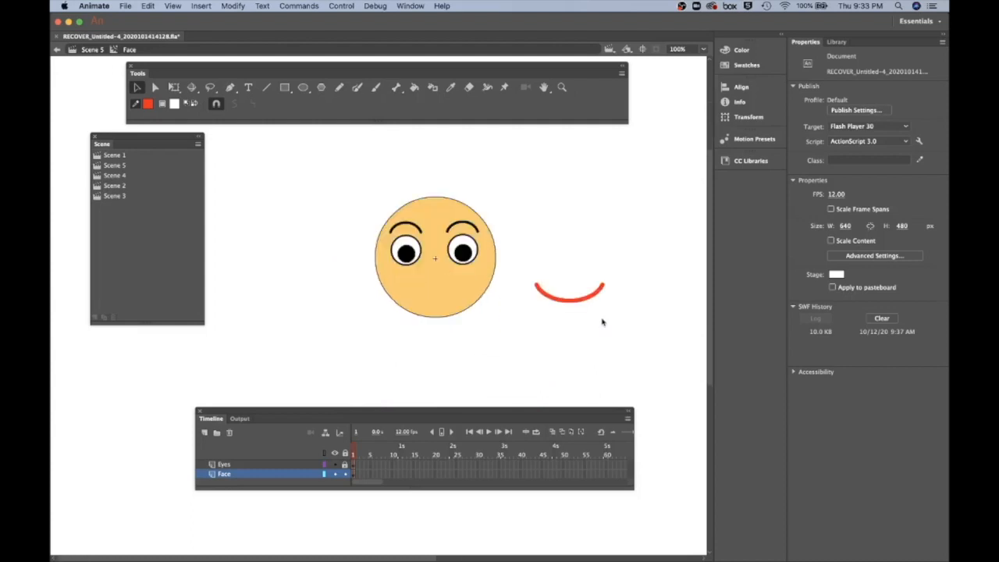
pyautogui.click(574, 296)
pyautogui.click(574, 295)
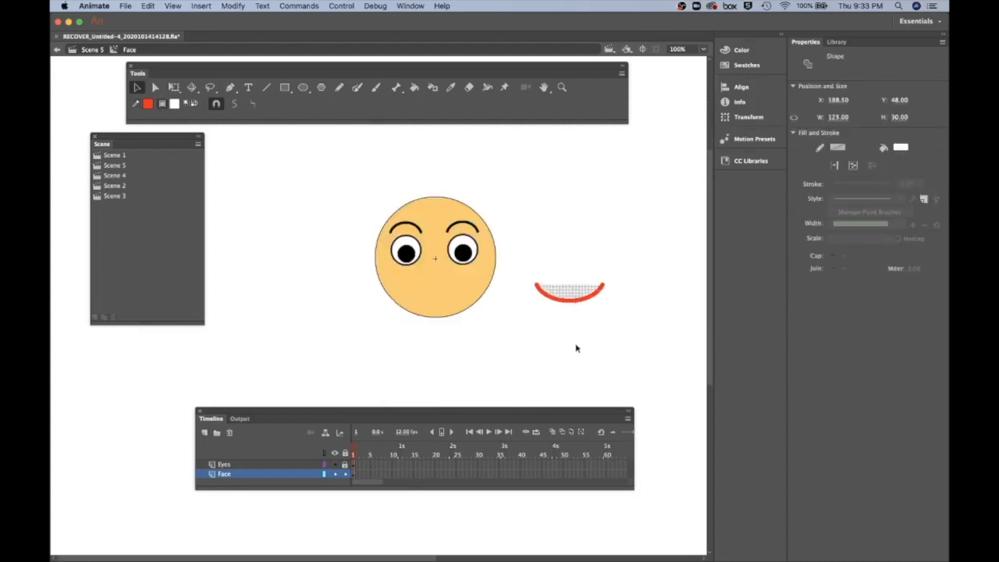
pyautogui.click(577, 348)
pyautogui.click(576, 305)
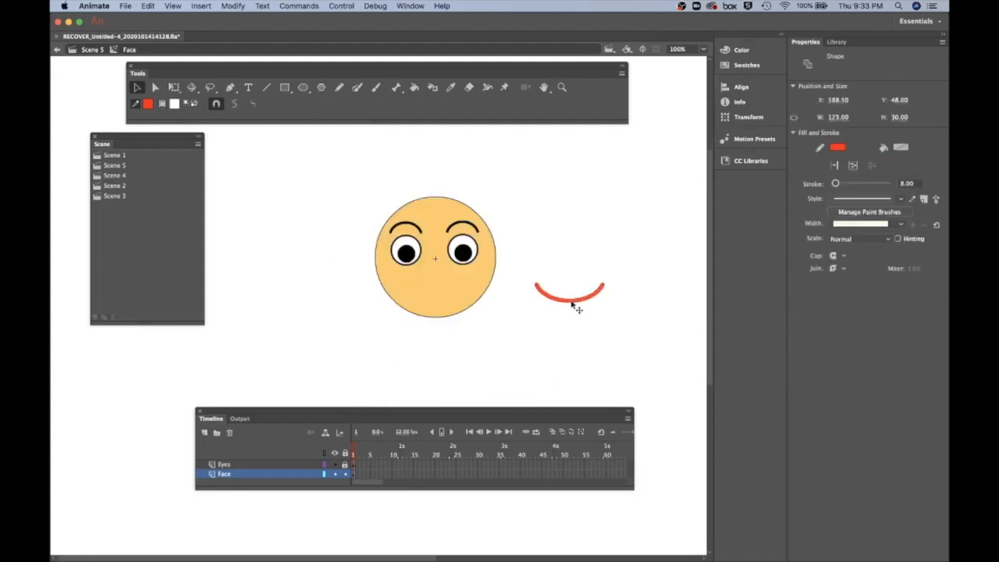
pyautogui.moveTo(575, 306); pyautogui.dragTo(441, 301)
pyautogui.click(524, 269)
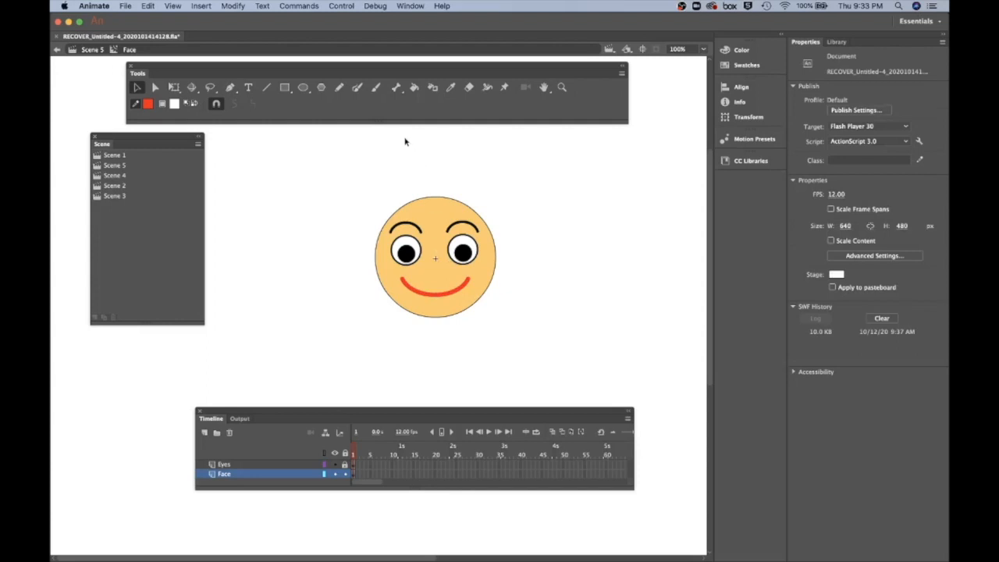
# - Draw a small circle about 84 px wide to the right of the face and recolor its outline brown (#996600) with the Ink Bottle tool
pyautogui.click(303, 87)
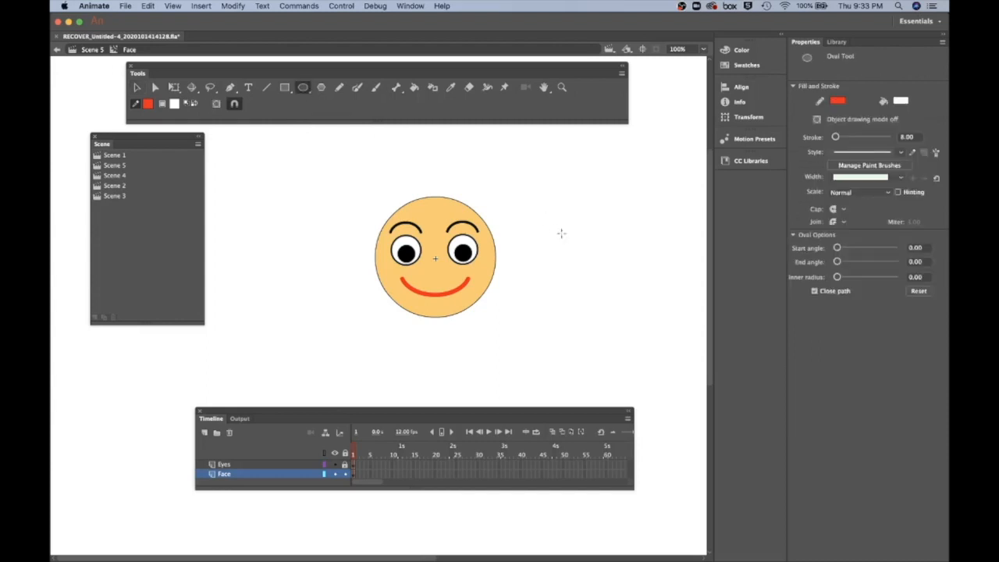
pyautogui.moveTo(551, 226); pyautogui.dragTo(597, 273)
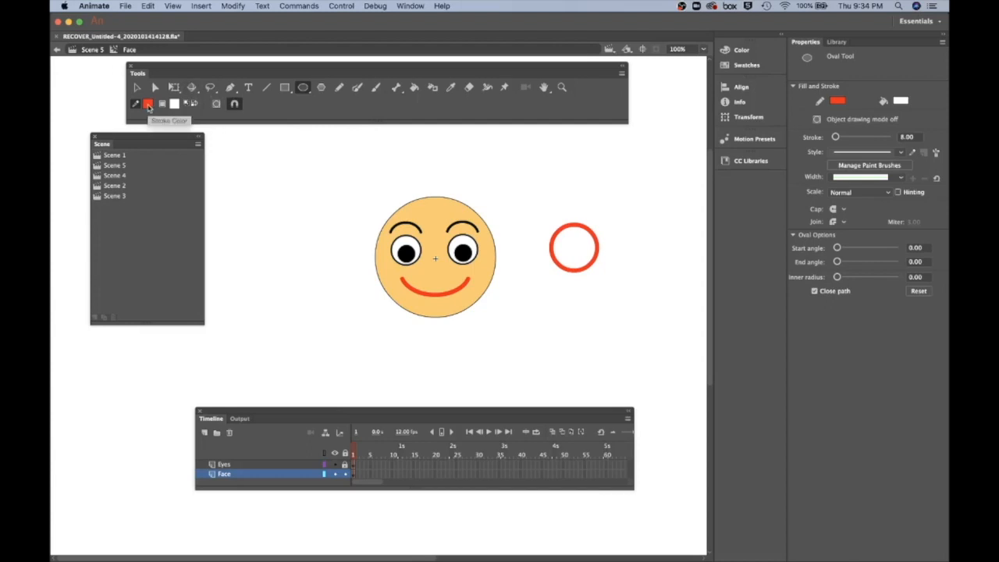
pyautogui.click(149, 104)
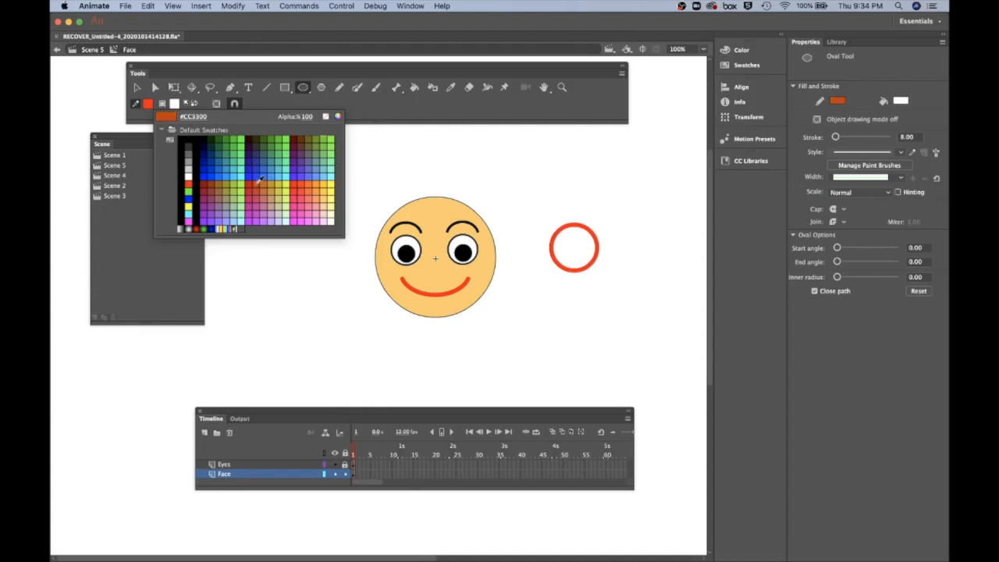
pyautogui.click(218, 184)
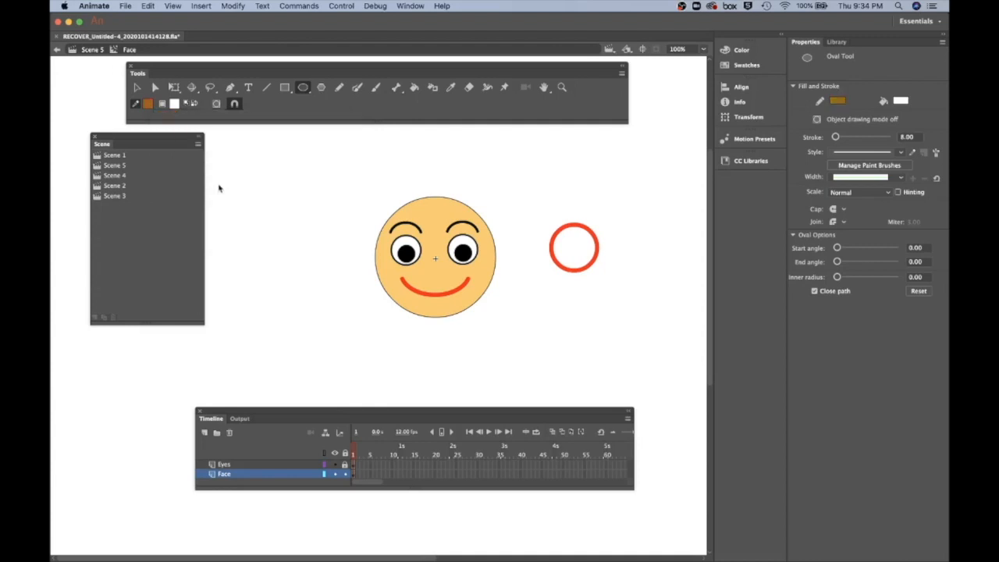
pyautogui.click(432, 87)
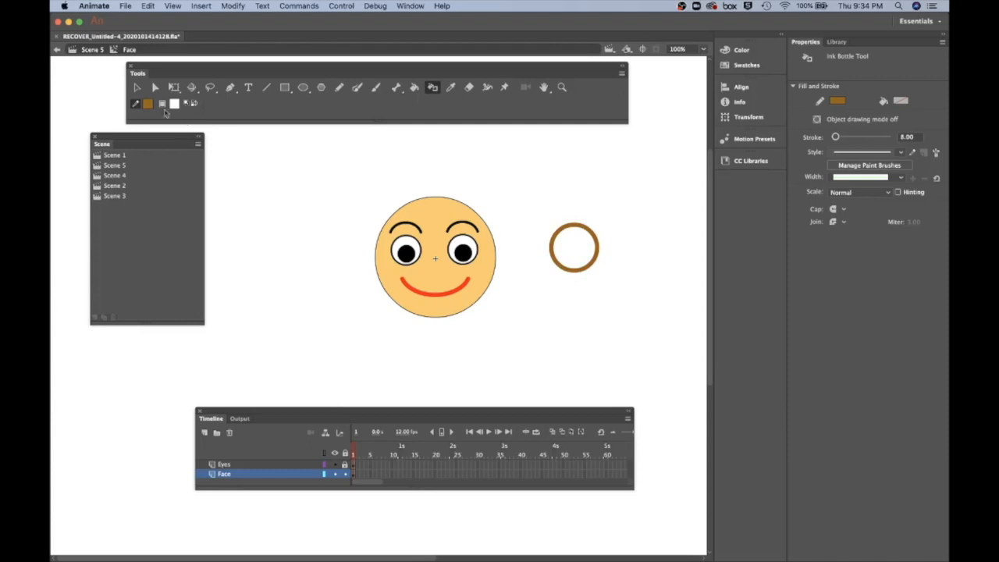
# - Delete the upper half of the brown circle and its remaining white fill, keeping only the lower arc
pyautogui.click(139, 88)
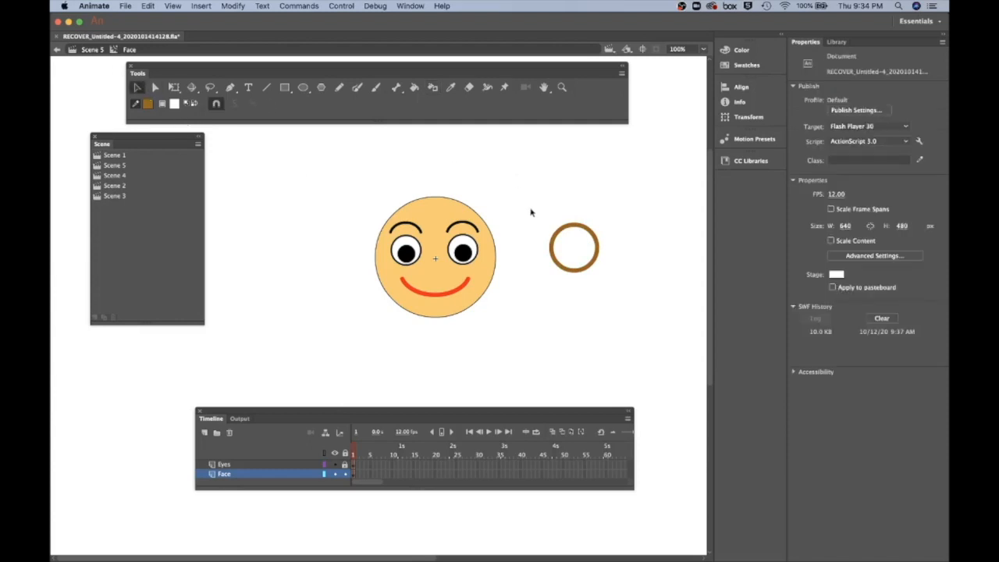
pyautogui.moveTo(526, 208)
pyautogui.mouseDown()
pyautogui.moveTo(575, 245)
pyautogui.moveTo(632, 256)
pyautogui.mouseUp()
pyautogui.press('Delete')
pyautogui.click(574, 263)
pyautogui.press('Delete')
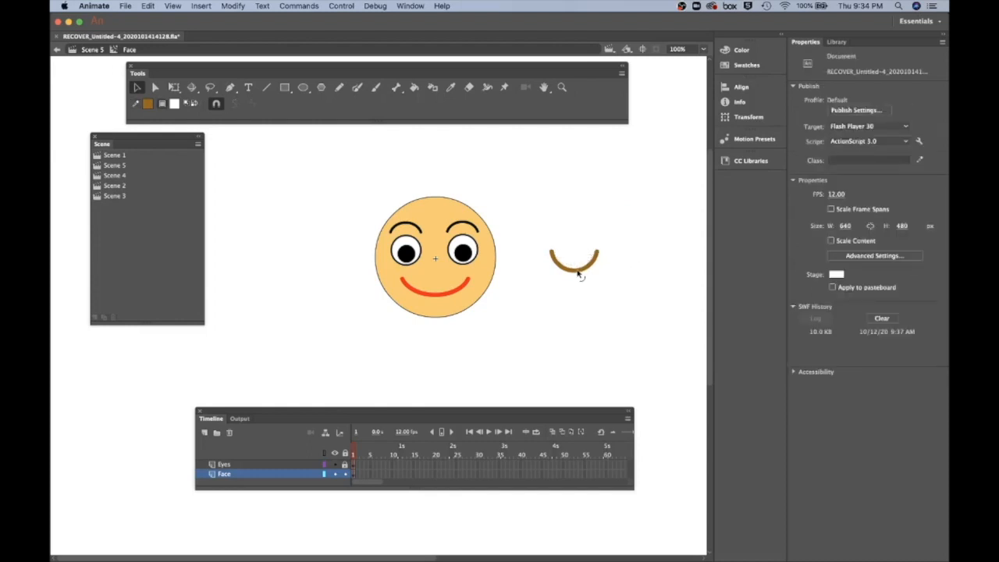
# - Scale the brown arc down proportionally to about 46 px wide with Free Transform
pyautogui.click(582, 274)
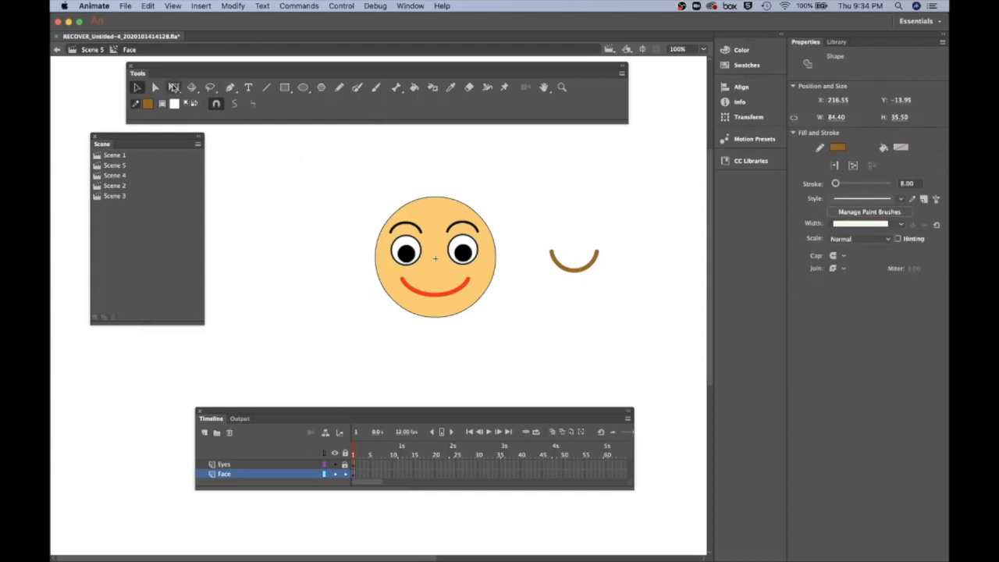
pyautogui.click(174, 87)
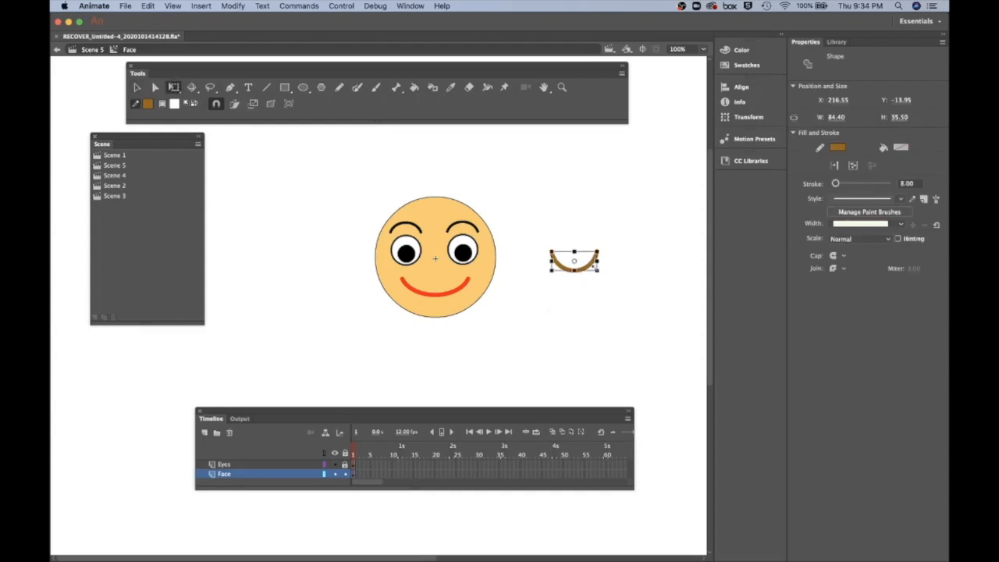
pyautogui.moveTo(597, 262); pyautogui.dragTo(591, 269)
# - Move the brown arc to the middle of the face as a nose between the eyes, at about X -22, Y 6
pyautogui.hotkey('shift', 'Left')
pyautogui.hotkey('shift', 'Left')
pyautogui.hotkey('shift', 'Left')
pyautogui.hotkey('shift', 'Left')
pyautogui.hotkey('shift', 'Left')
pyautogui.hotkey('shift', 'Left')
pyautogui.hotkey('shift', 'Left')
pyautogui.hotkey('shift', 'Left')
pyautogui.hotkey('shift', 'Left')
pyautogui.hotkey('shift', 'Left')
pyautogui.hotkey('shift', 'Left')
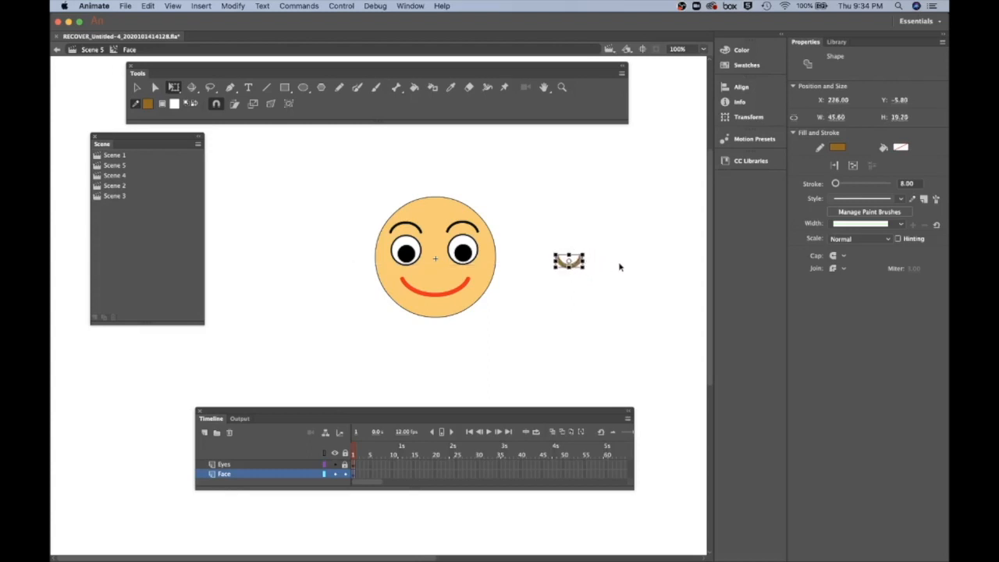
pyautogui.hotkey('shift', 'Left')
pyautogui.hotkey('shift', 'Left')
pyautogui.hotkey('shift', 'Left')
pyautogui.hotkey('shift', 'Left')
pyautogui.hotkey('shift', 'Left')
pyautogui.hotkey('shift', 'Left')
pyautogui.hotkey('shift', 'Left')
pyautogui.hotkey('shift', 'Left')
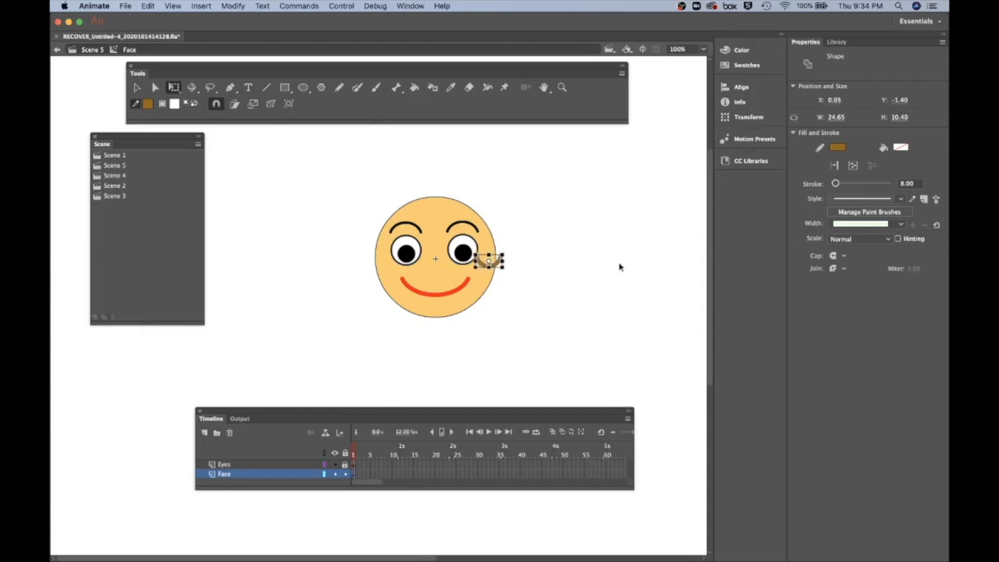
pyautogui.press('Left')
pyautogui.press('Left')
pyautogui.press('Left')
pyautogui.press('Left')
pyautogui.press('Left')
pyautogui.press('Left')
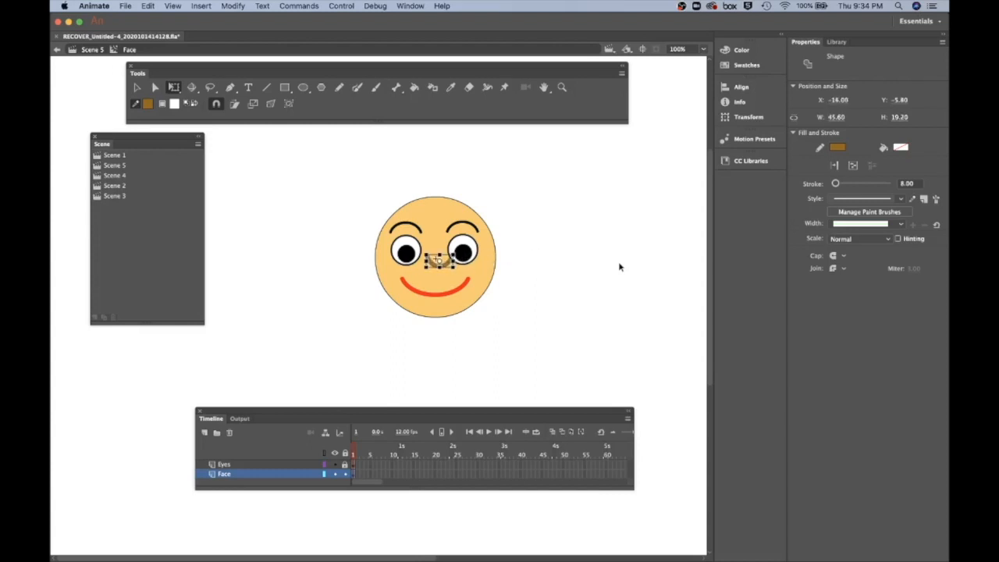
pyautogui.press('Down')
pyautogui.press('Down')
pyautogui.press('Down')
pyautogui.press('Down')
pyautogui.press('Down')
pyautogui.press('Down')
pyautogui.press('Down')
pyautogui.press('Down')
pyautogui.press('Down')
pyautogui.press('Down')
pyautogui.press('Down')
pyautogui.press('Down')
pyautogui.press('Left')
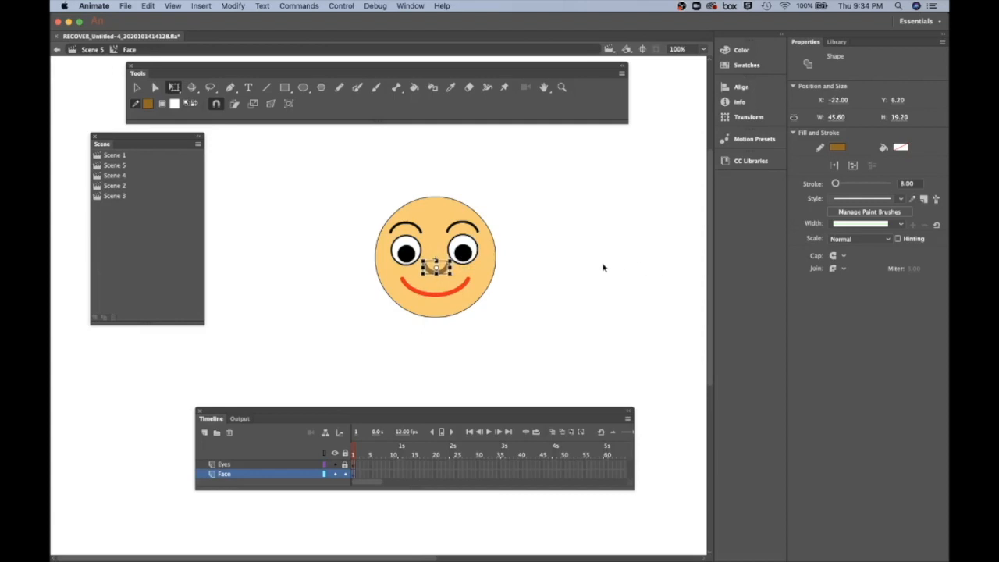
pyautogui.click(592, 267)
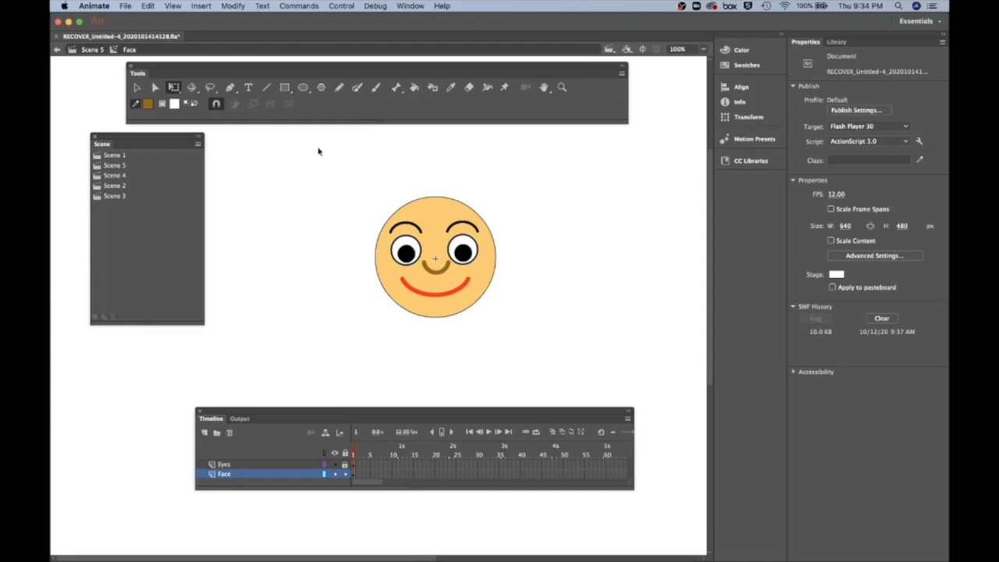
# - Sample the face's skin color as the fill color and set the stroke color to black
pyautogui.click(305, 89)
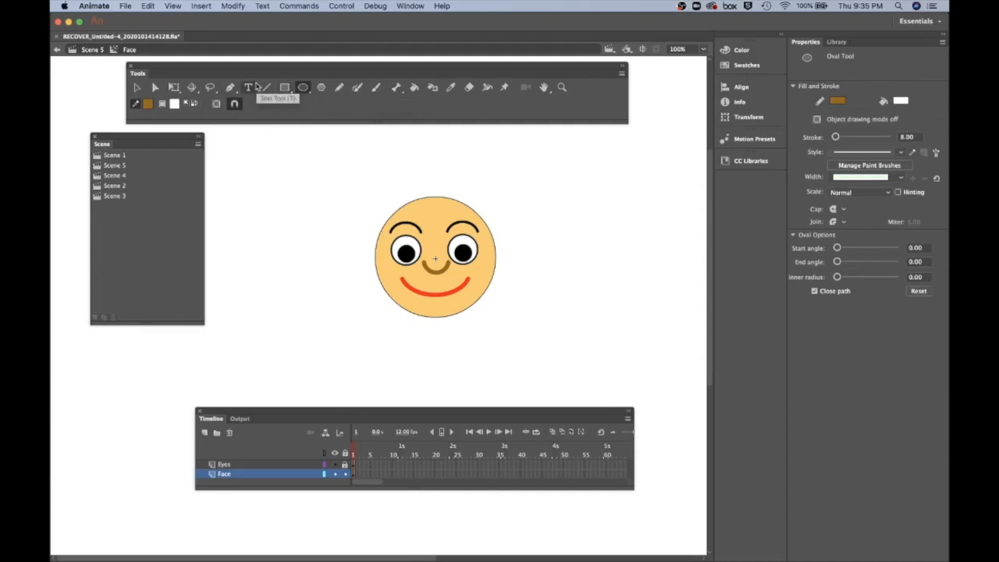
pyautogui.click(450, 88)
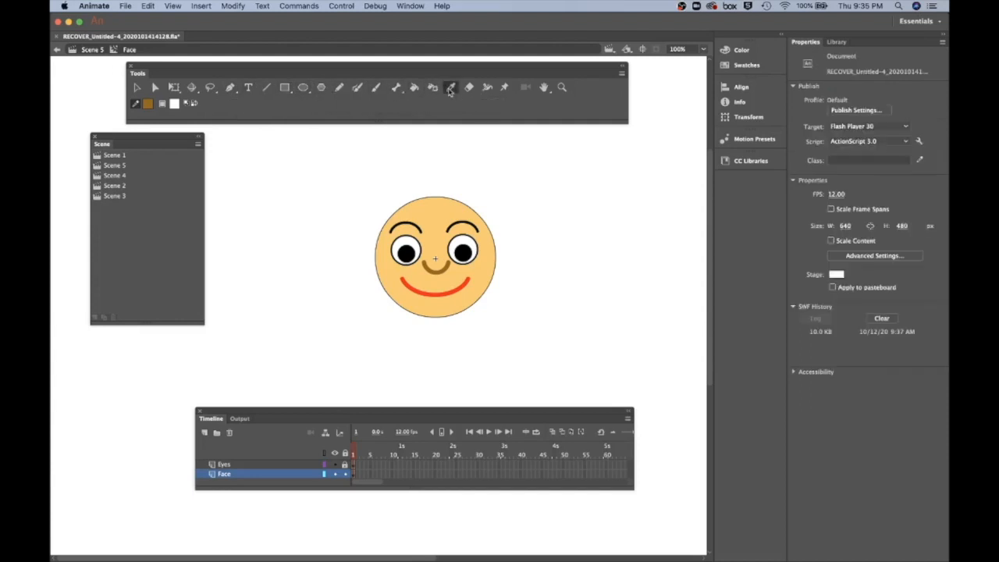
pyautogui.click(443, 216)
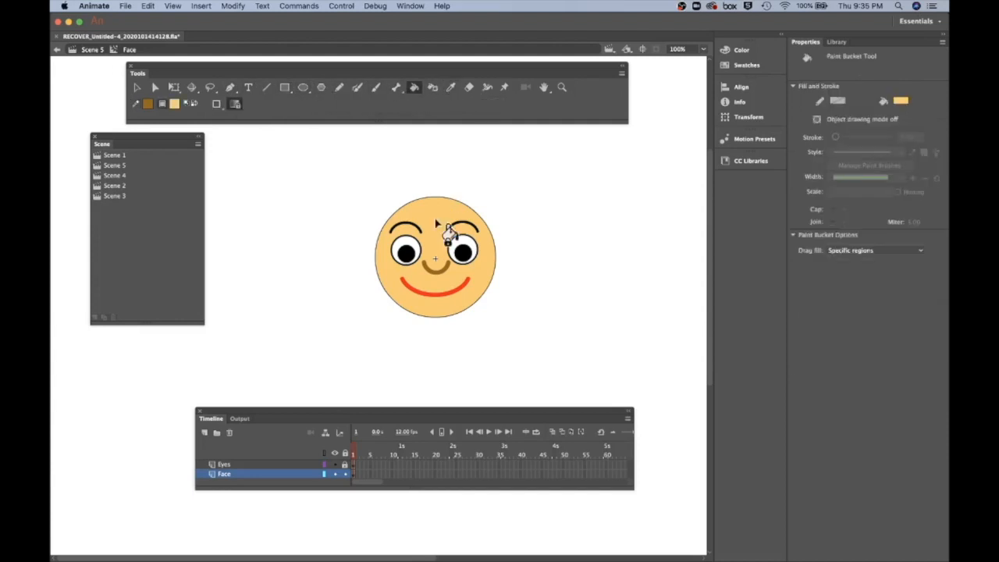
pyautogui.click(148, 105)
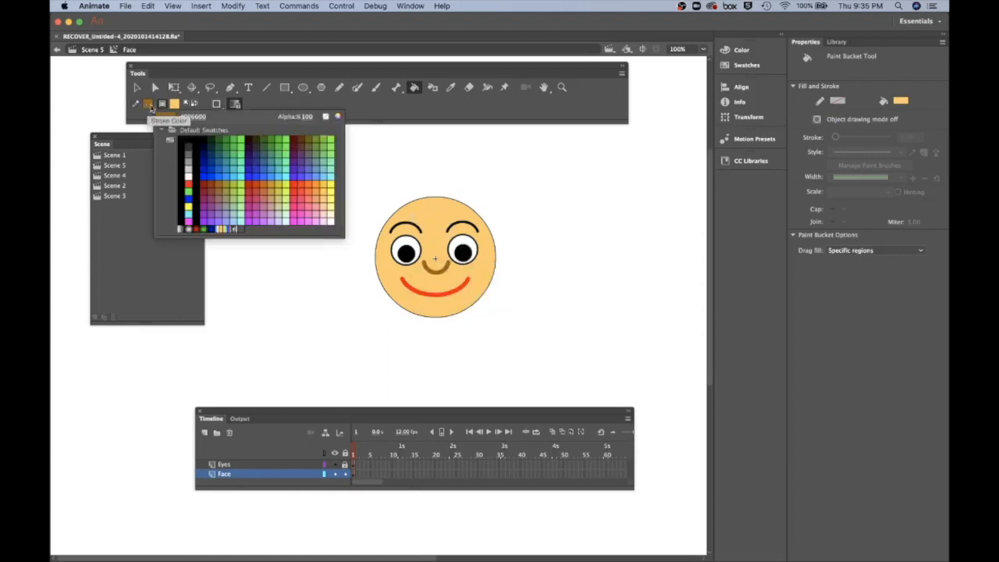
pyautogui.click(183, 137)
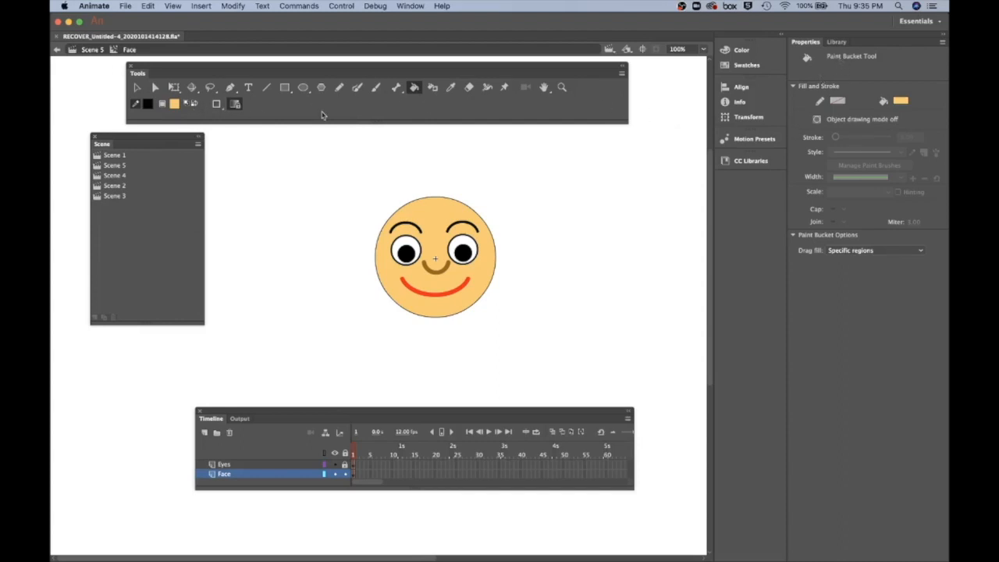
# - Set the stroke size to 3 and apply the black stroke to the face's outline with the Ink Bottle tool
pyautogui.click(302, 86)
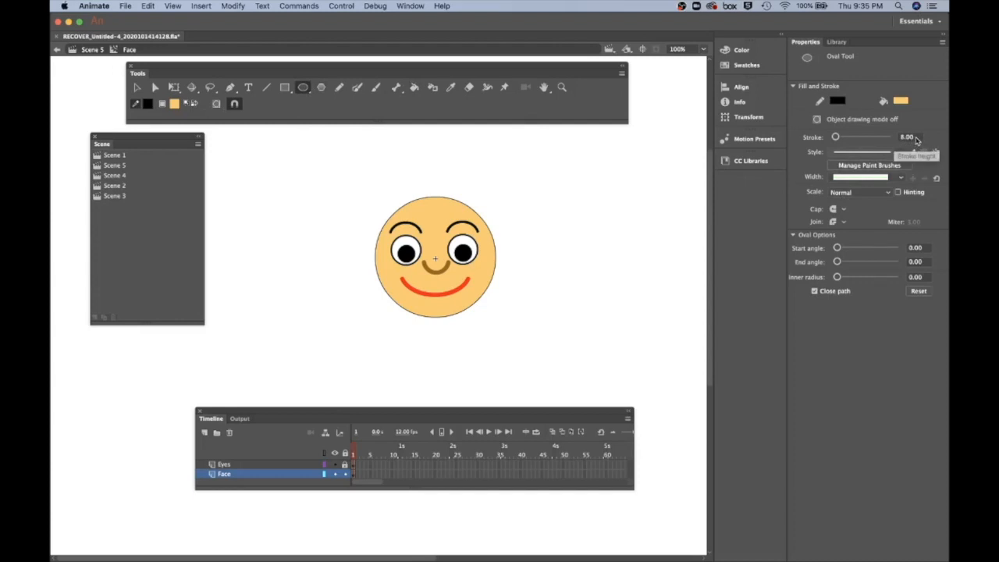
pyautogui.click(909, 138)
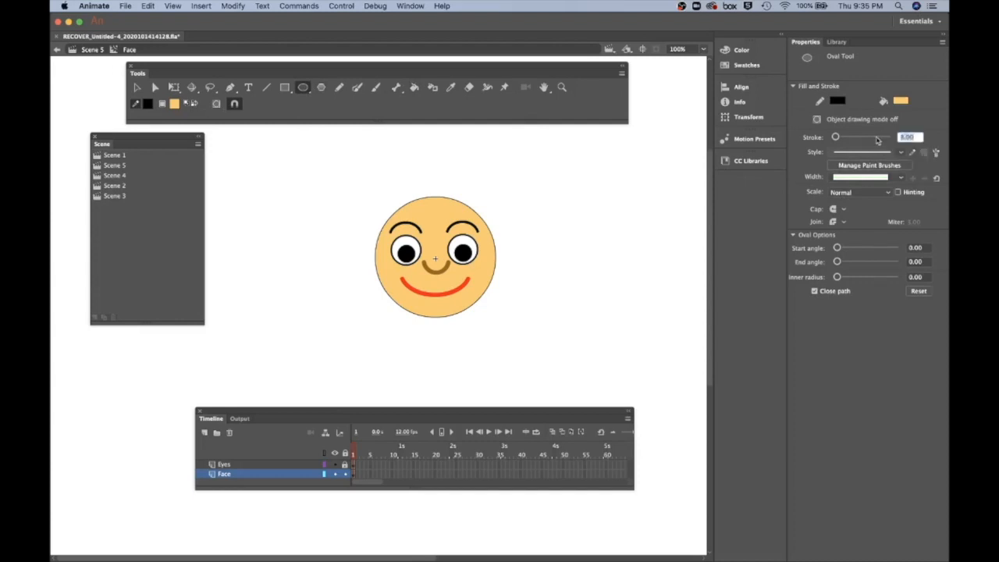
pyautogui.write('1')
pyautogui.click(433, 88)
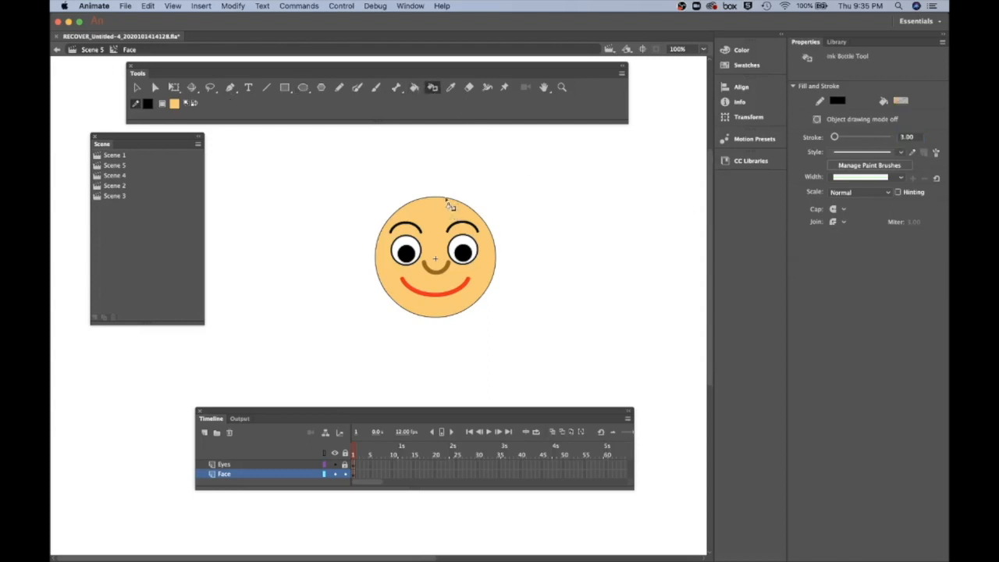
pyautogui.click(452, 204)
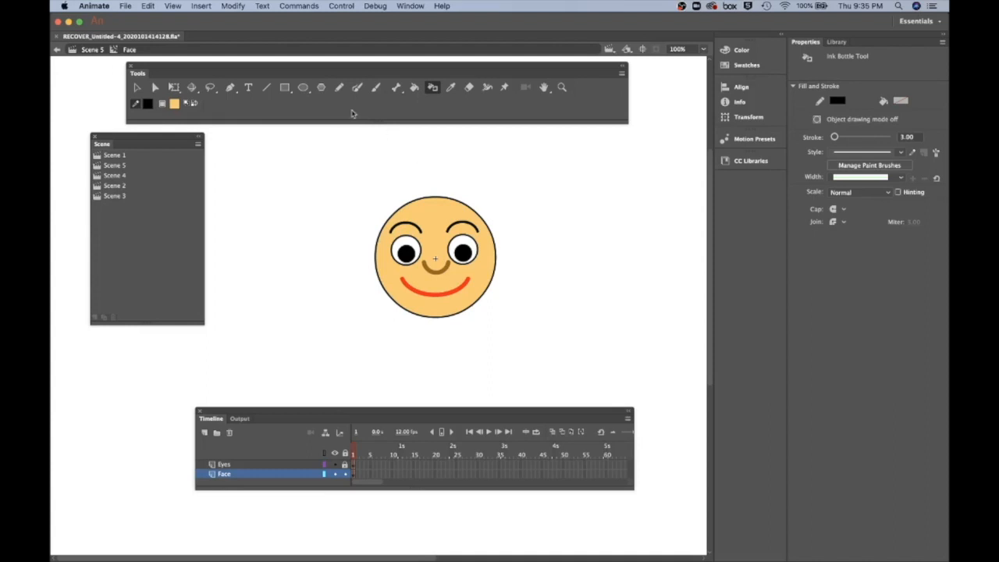
# - Draw a skin-colored circle about 68 px wide to the right of the face and delete its right half
pyautogui.click(303, 86)
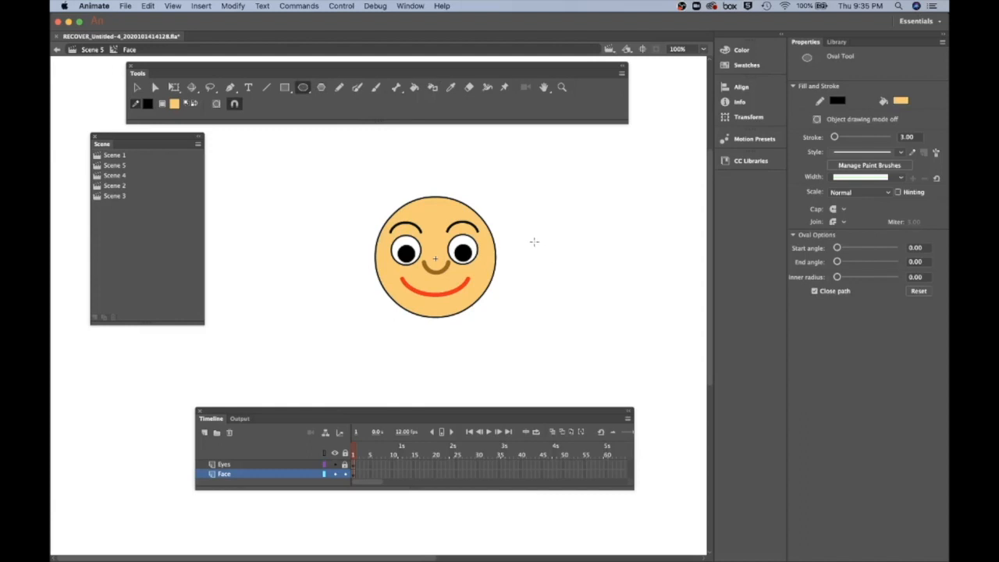
pyautogui.moveTo(534, 242); pyautogui.dragTo(571, 278)
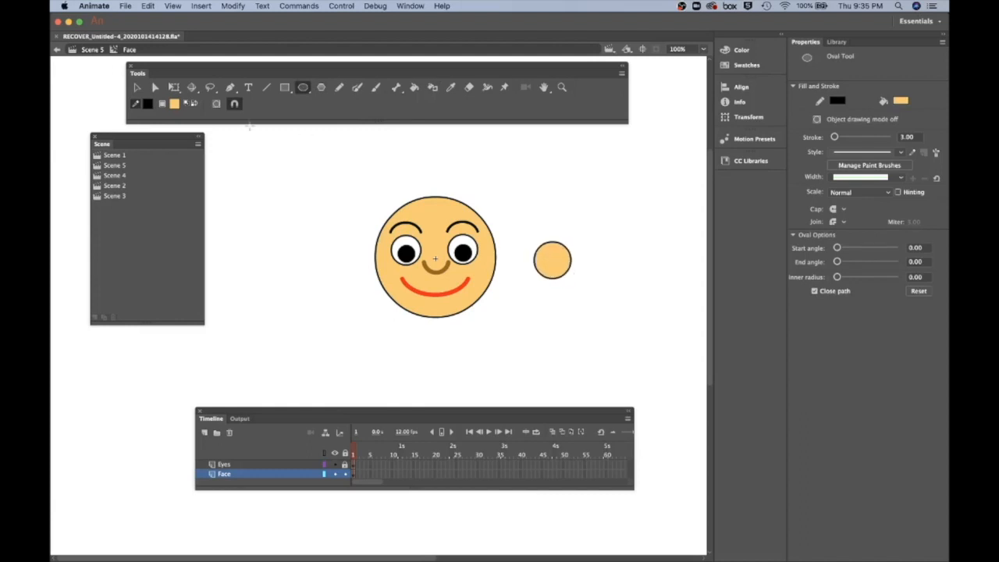
pyautogui.click(136, 88)
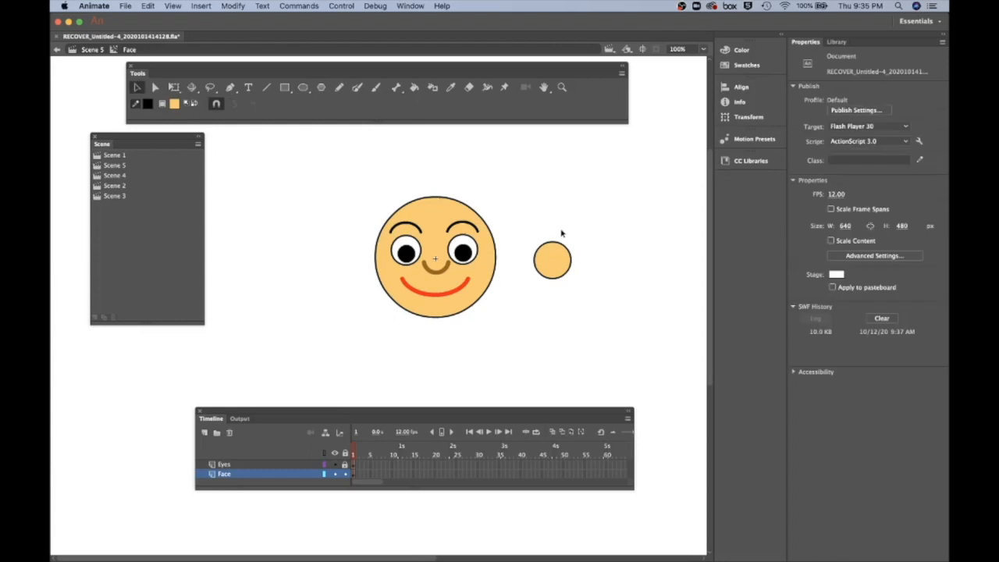
pyautogui.moveTo(555, 227); pyautogui.dragTo(583, 303)
pyautogui.press('Delete')
# - Move the remaining half circle onto the face's left edge as an ear, nudging it slightly right and down into place
pyautogui.click(553, 269)
pyautogui.moveTo(554, 271); pyautogui.dragTo(374, 264)
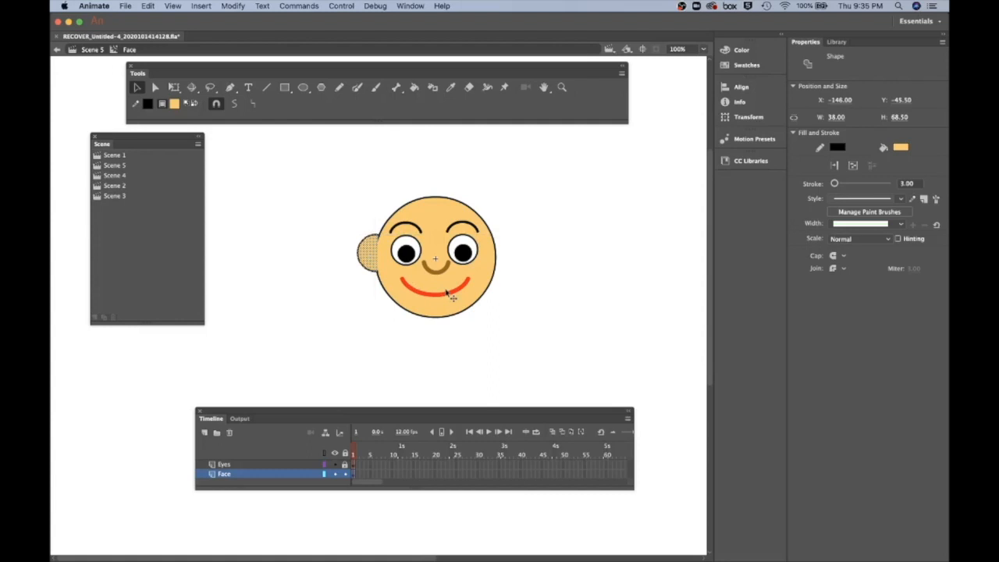
pyautogui.press('Right')
pyautogui.press('Right')
pyautogui.press('Right')
pyautogui.press('Right')
pyautogui.press('Right')
pyautogui.press('Right')
pyautogui.press('Down')
pyautogui.press('Down')
# - Paste a copy of the ear below the original and flip it horizontally
pyautogui.hotkey('ctrl', 'v')
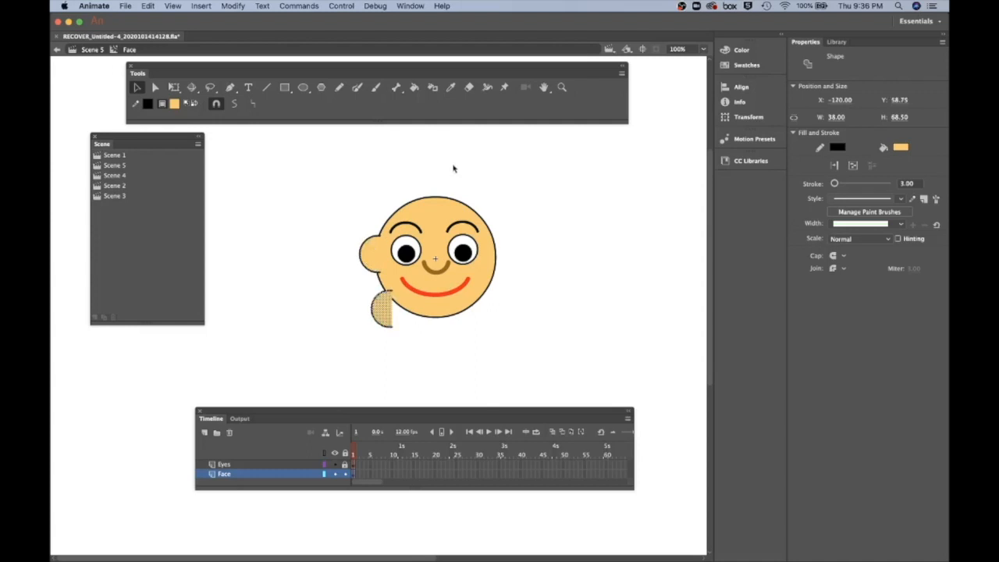
pyautogui.click(234, 7)
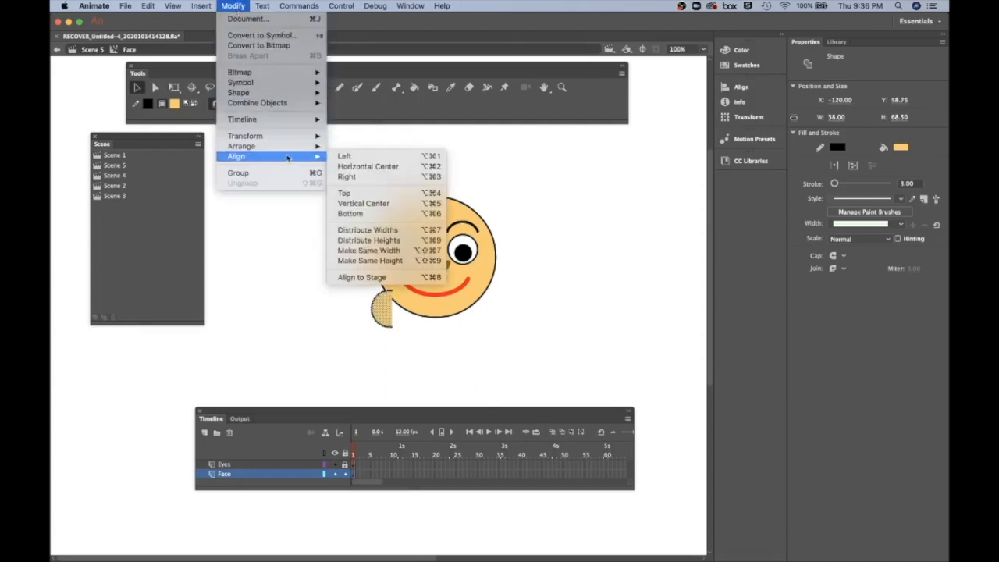
pyautogui.moveTo(281, 141)
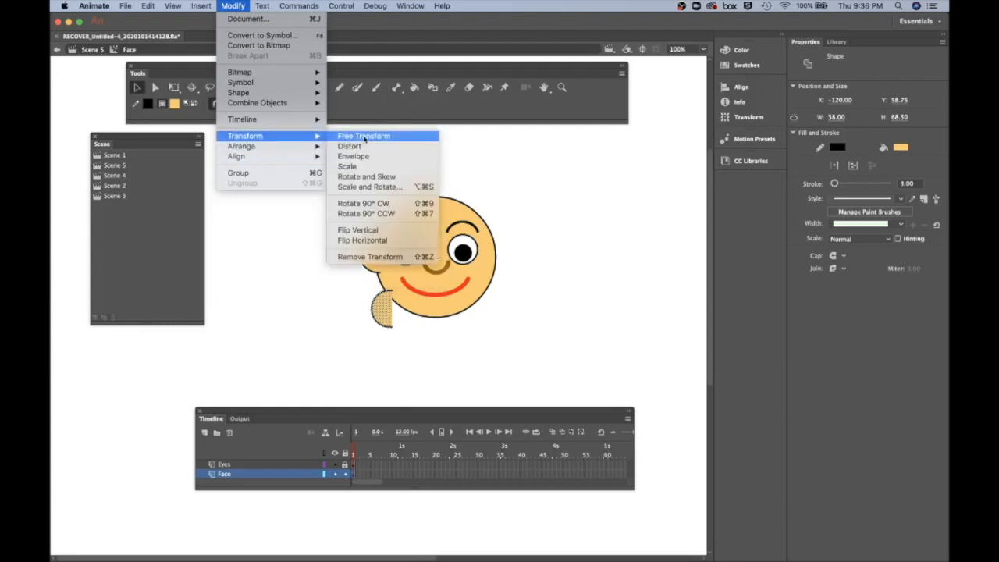
pyautogui.click(365, 240)
# - Move the flipped ear to the face's right edge, level with the left ear, at about X 100, Y -41
pyautogui.hotkey('shift', 'Right')
pyautogui.hotkey('shift', 'Right')
pyautogui.hotkey('shift', 'Right')
pyautogui.hotkey('shift', 'Right')
pyautogui.hotkey('shift', 'Right')
pyautogui.hotkey('shift', 'Right')
pyautogui.hotkey('shift', 'Right')
pyautogui.hotkey('shift', 'Right')
pyautogui.hotkey('shift', 'Right')
pyautogui.hotkey('shift', 'Right')
pyautogui.hotkey('shift', 'Right')
pyautogui.hotkey('shift', 'Right')
pyautogui.hotkey('shift', 'Right')
pyautogui.hotkey('shift', 'Right')
pyautogui.hotkey('shift', 'Right')
pyautogui.hotkey('shift', 'Right')
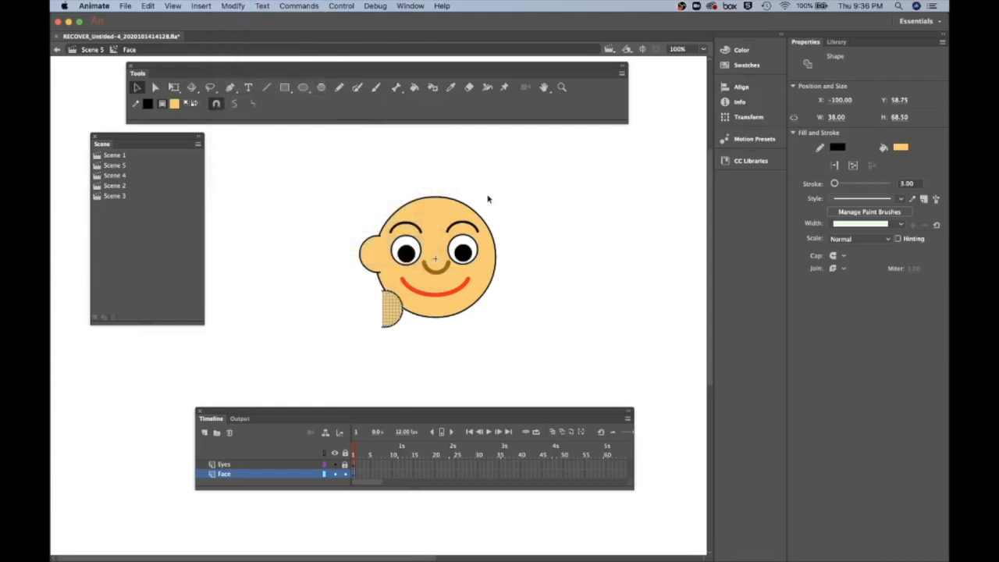
pyautogui.hotkey('shift', 'Right')
pyautogui.hotkey('shift', 'Right')
pyautogui.hotkey('shift', 'Right')
pyautogui.hotkey('shift', 'Right')
pyautogui.hotkey('shift', 'Right')
pyautogui.hotkey('shift', 'Right')
pyautogui.hotkey('shift', 'Right')
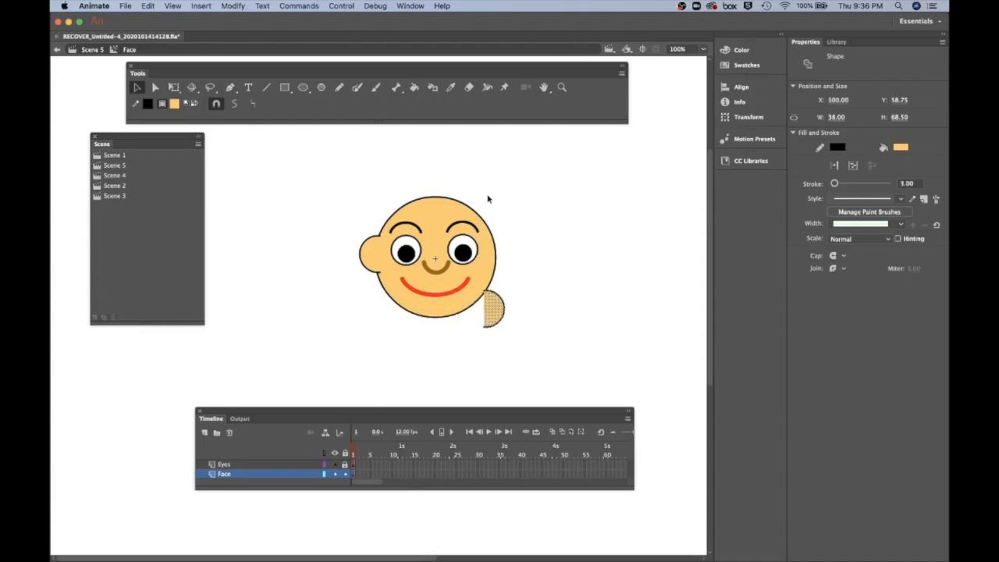
pyautogui.hotkey('shift', 'Up')
pyautogui.hotkey('shift', 'Up')
pyautogui.hotkey('shift', 'Up')
pyautogui.hotkey('shift', 'Up')
pyautogui.hotkey('shift', 'Up')
pyautogui.hotkey('shift', 'Up')
pyautogui.hotkey('shift', 'Up')
pyautogui.hotkey('shift', 'Up')
pyautogui.hotkey('shift', 'Up')
pyautogui.hotkey('shift', 'Up')
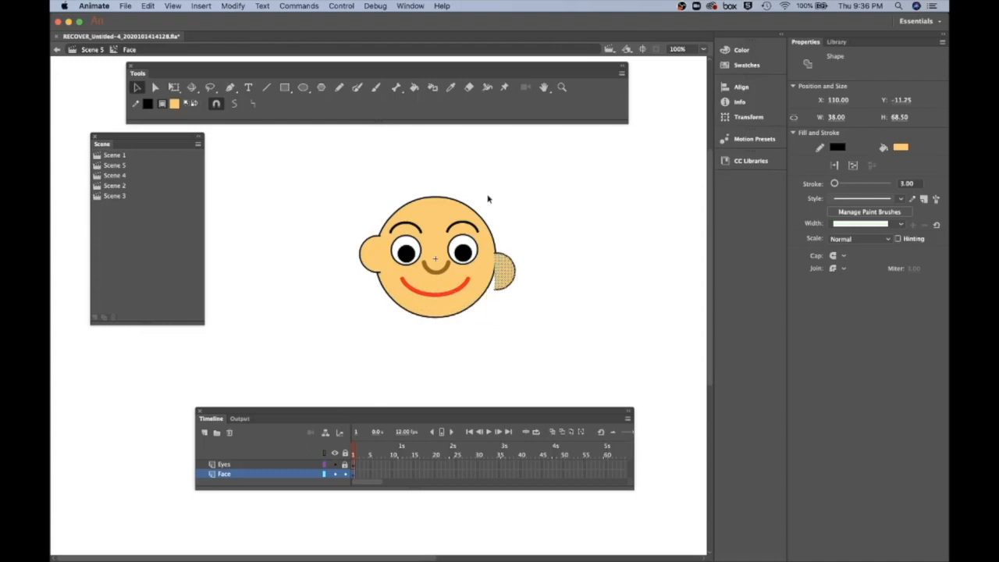
pyautogui.hotkey('shift', 'Left')
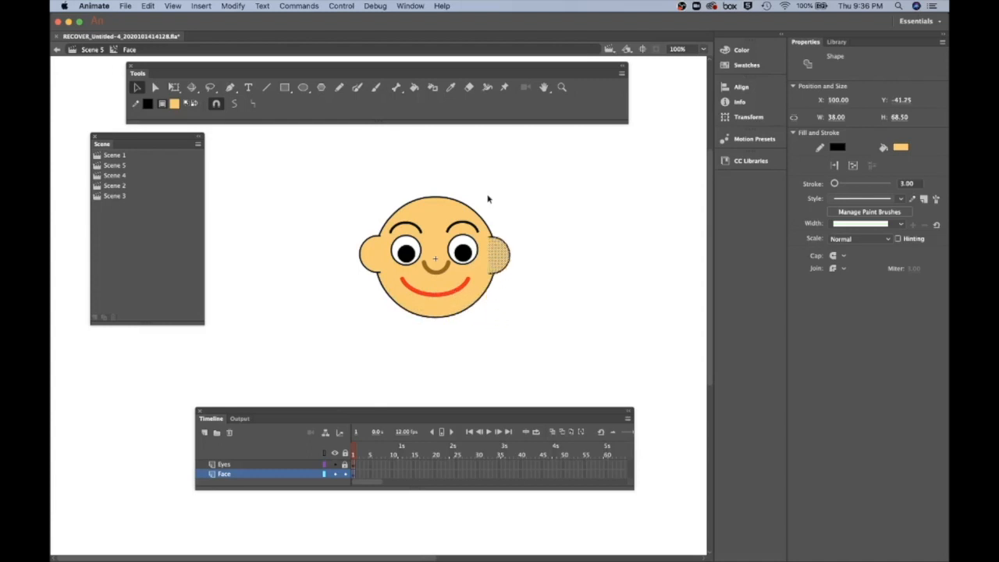
pyautogui.press('Up')
pyautogui.press('Up')
pyautogui.press('Right')
pyautogui.click(562, 249)
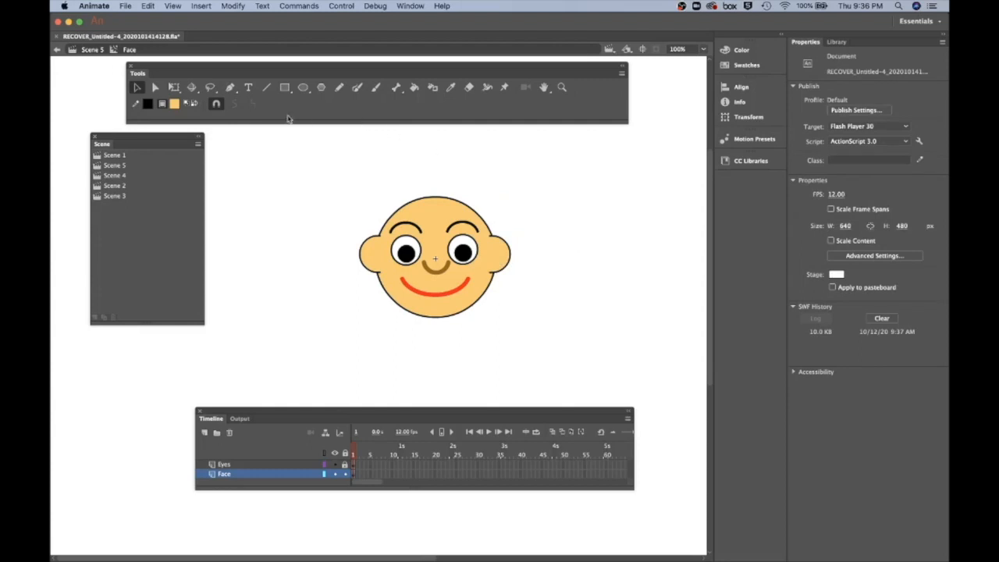
# - Set the Oval tool to no stroke and a red fill
pyautogui.click(231, 88)
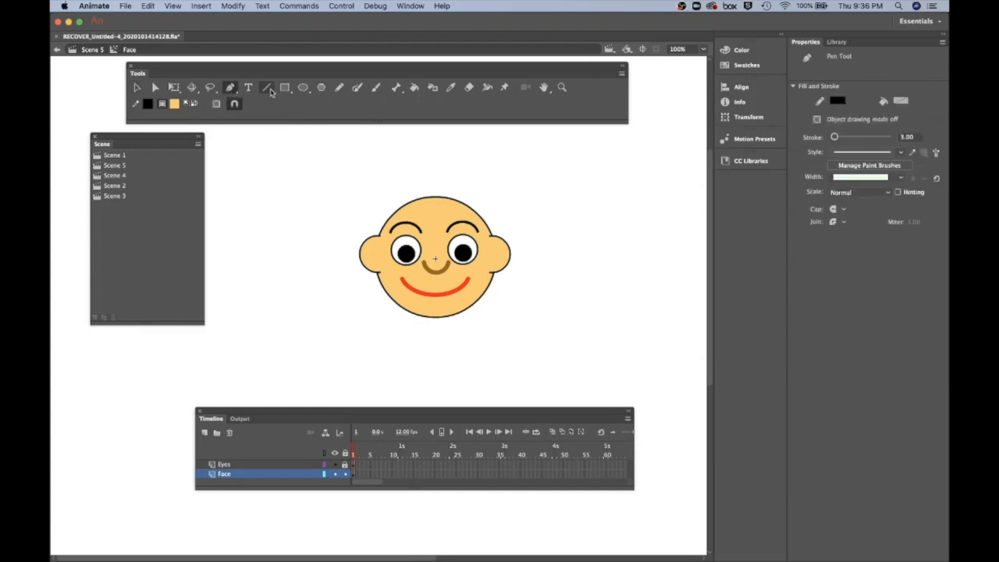
pyautogui.click(304, 91)
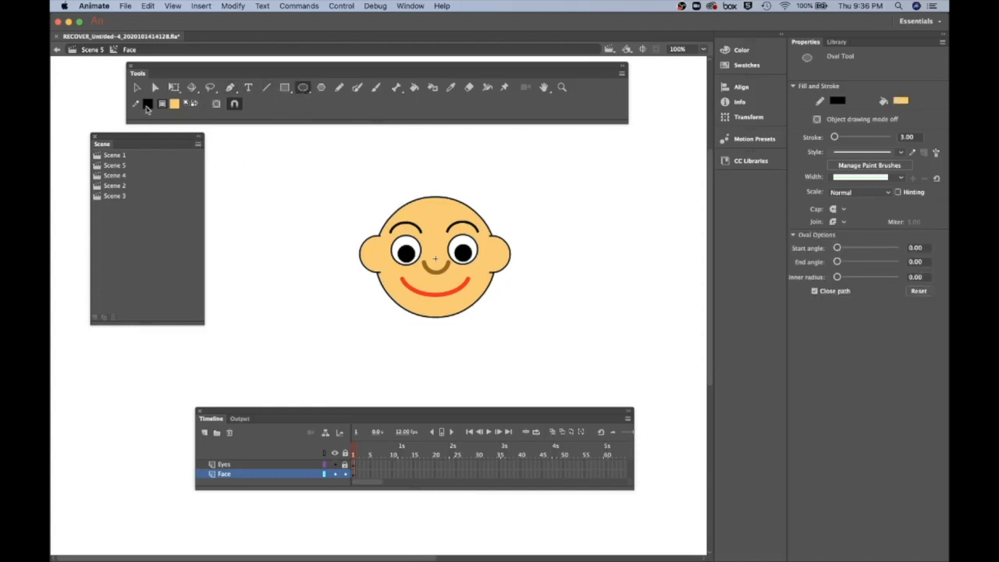
pyautogui.click(147, 106)
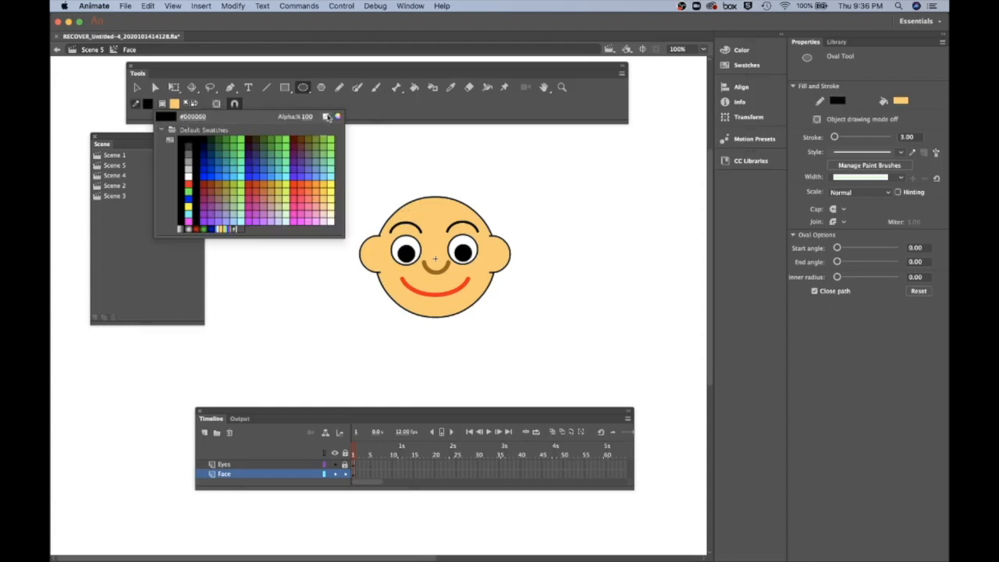
pyautogui.click(326, 117)
pyautogui.click(174, 103)
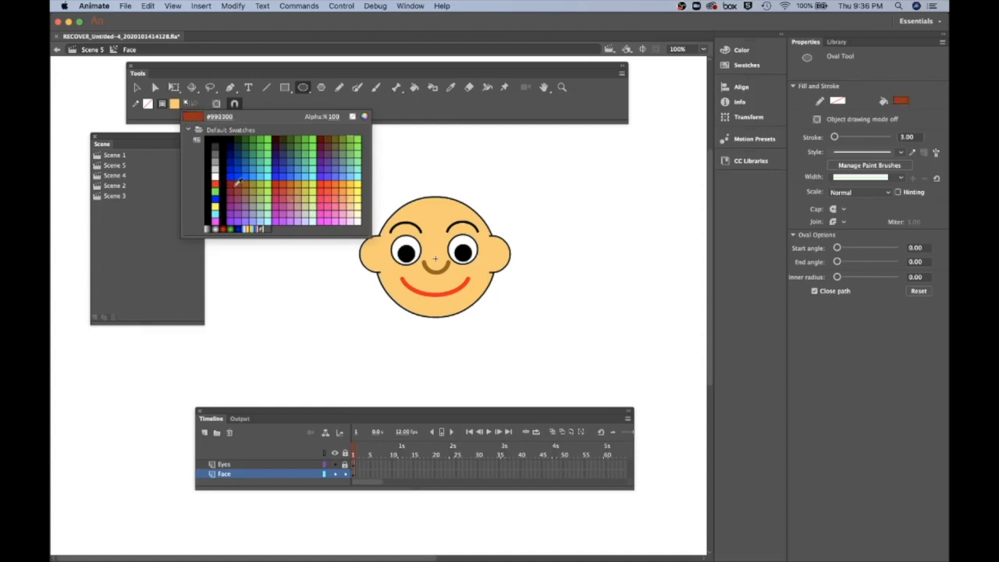
pyautogui.click(326, 178)
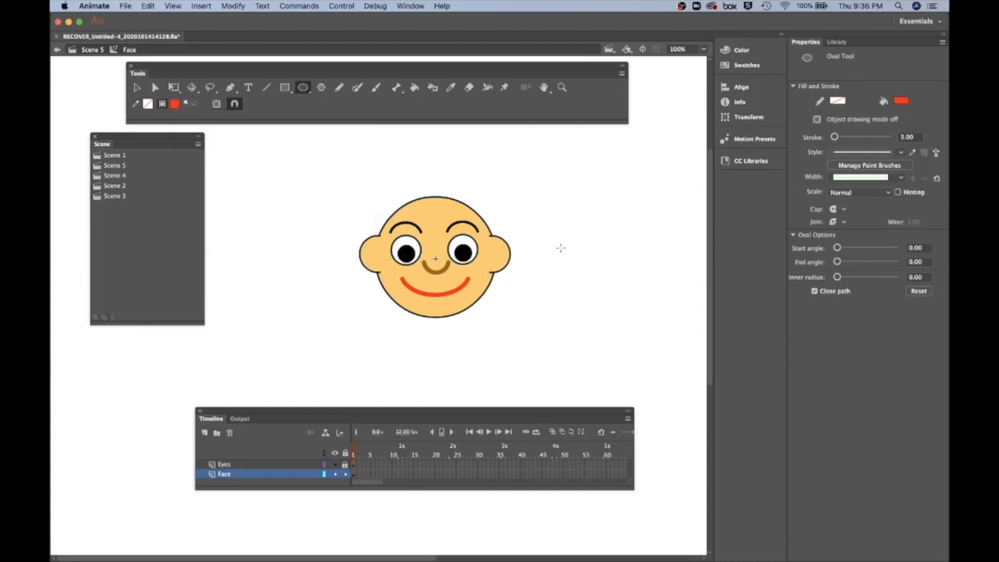
# - Draw four overlapping red ovals in a row to the right of the face as hair, about 235 by 86 px overall
pyautogui.moveTo(560, 247); pyautogui.dragTo(602, 279)
pyautogui.moveTo(585, 233); pyautogui.dragTo(630, 279)
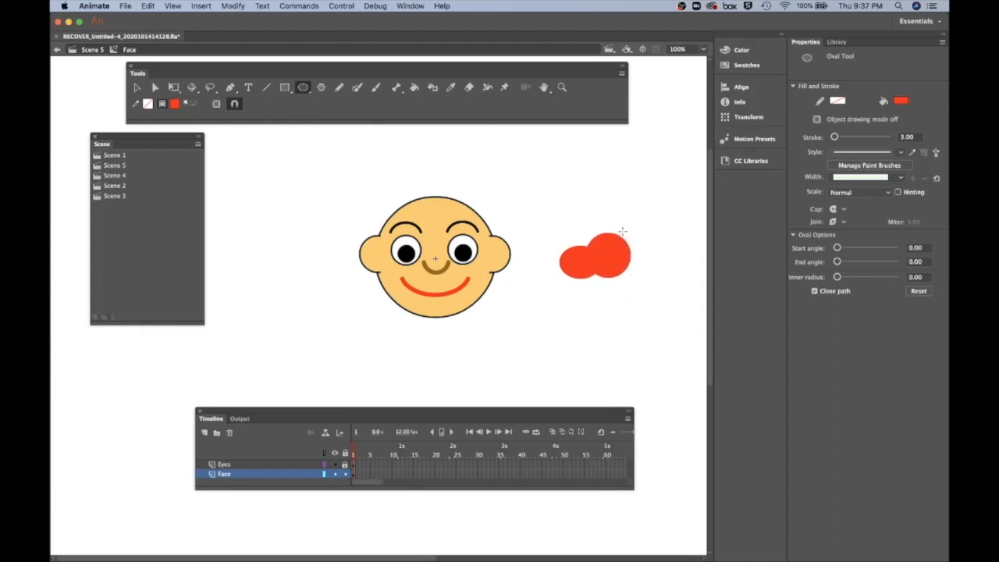
pyautogui.moveTo(622, 231); pyautogui.dragTo(654, 277)
pyautogui.moveTo(642, 241); pyautogui.dragTo(675, 277)
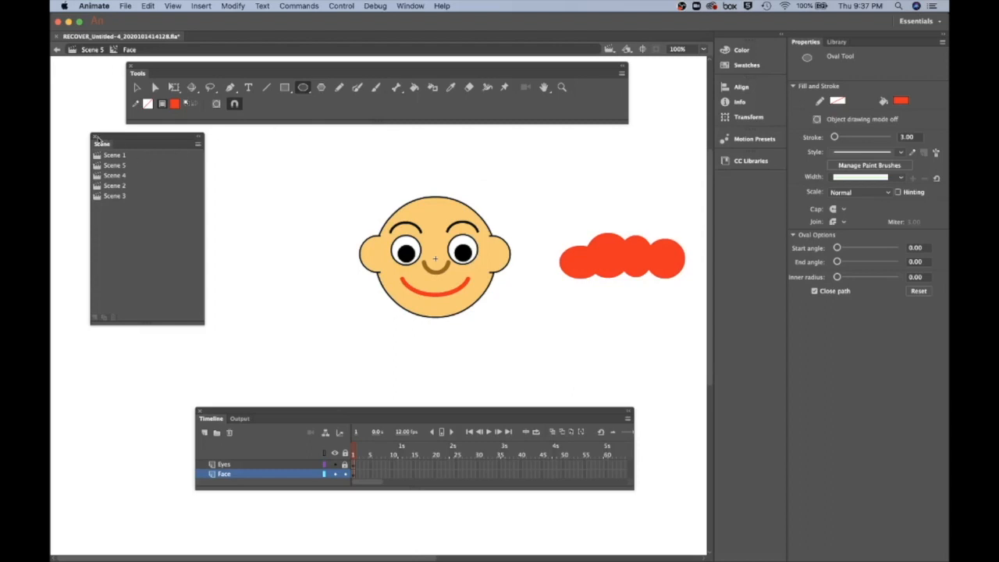
# - Move the red hair shape to the upper right of the face, at about X 123, Y -160
pyautogui.click(137, 88)
pyautogui.click(611, 263)
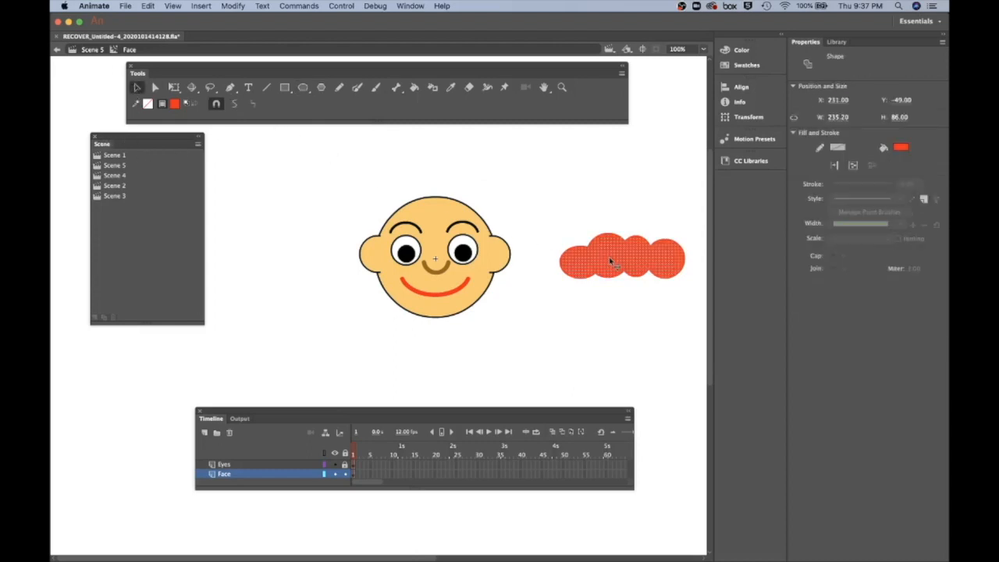
pyautogui.moveTo(611, 262); pyautogui.dragTo(566, 211)
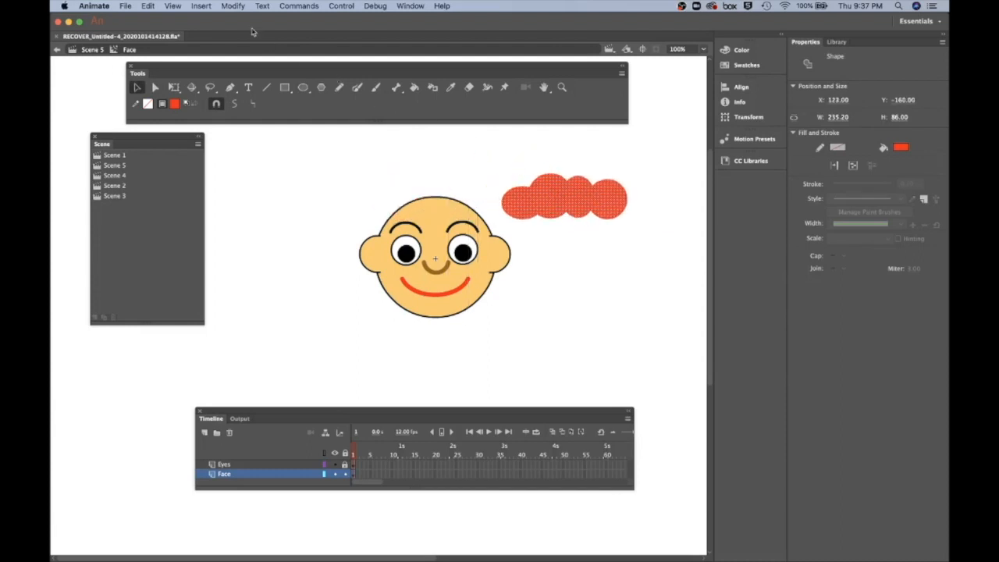
pyautogui.click(238, 7)
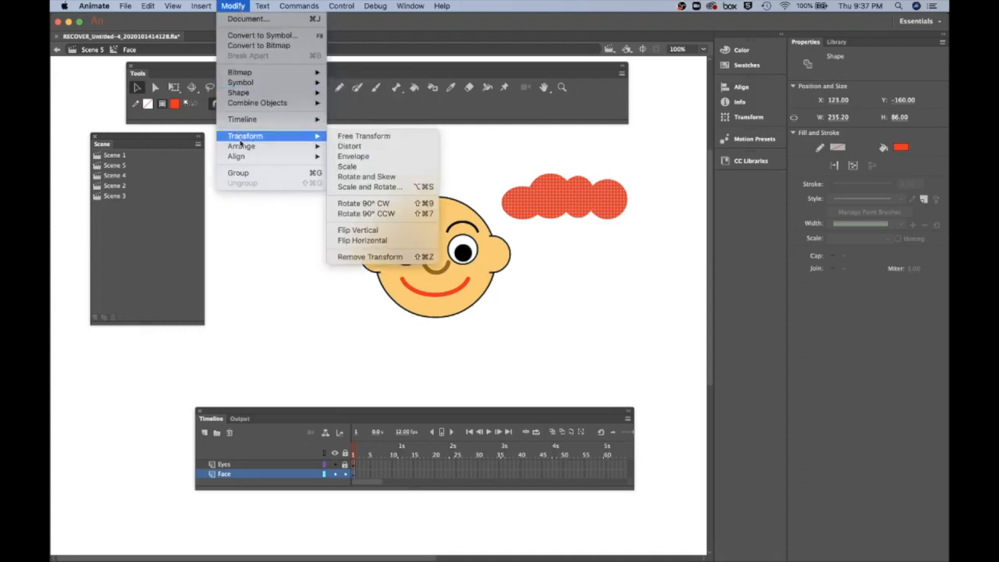
pyautogui.moveTo(242, 146)
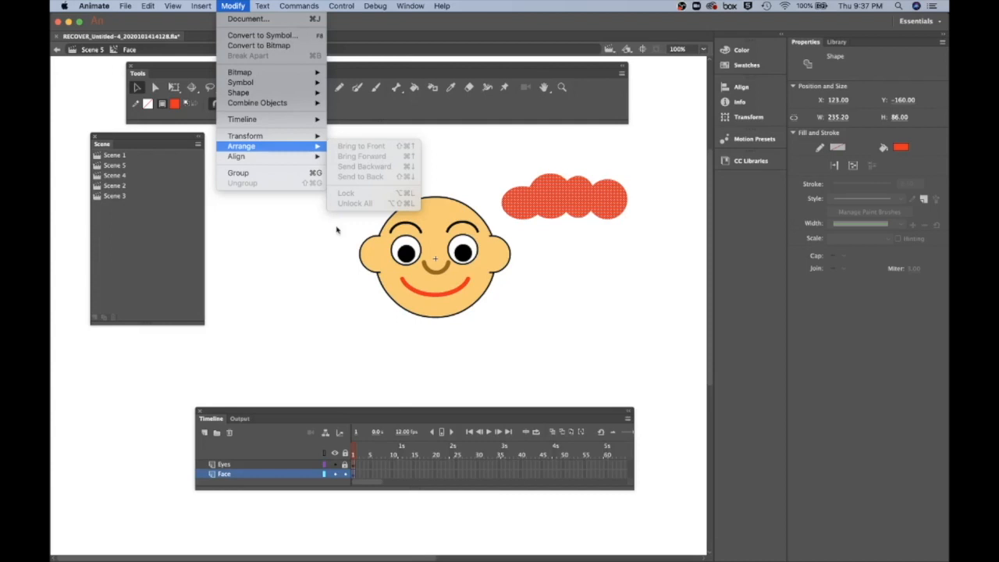
pyautogui.click(324, 262)
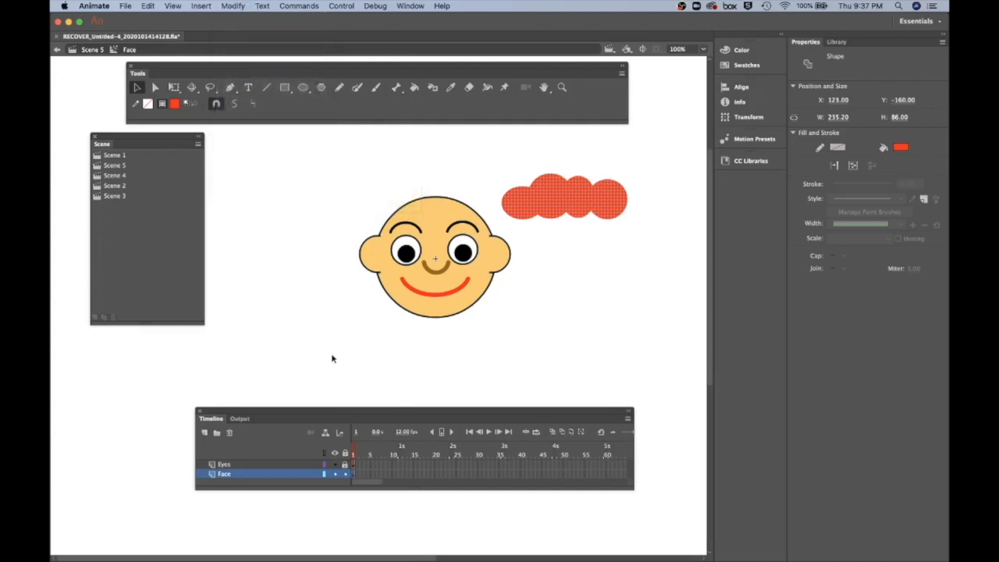
# - Shift the timeline panel up slightly and add a new layer between the Eyes and Face layers
pyautogui.moveTo(287, 416); pyautogui.dragTo(294, 385)
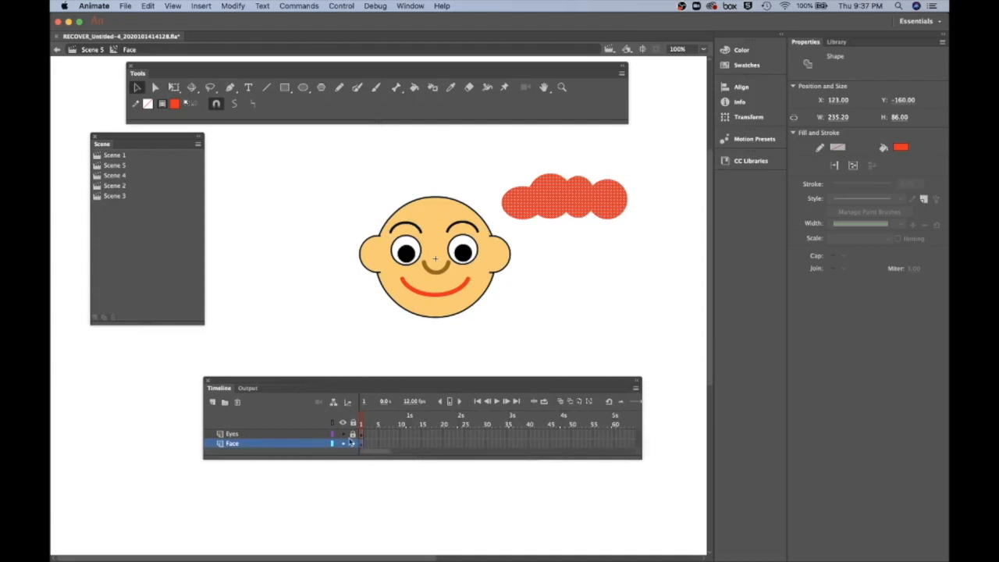
pyautogui.click(212, 402)
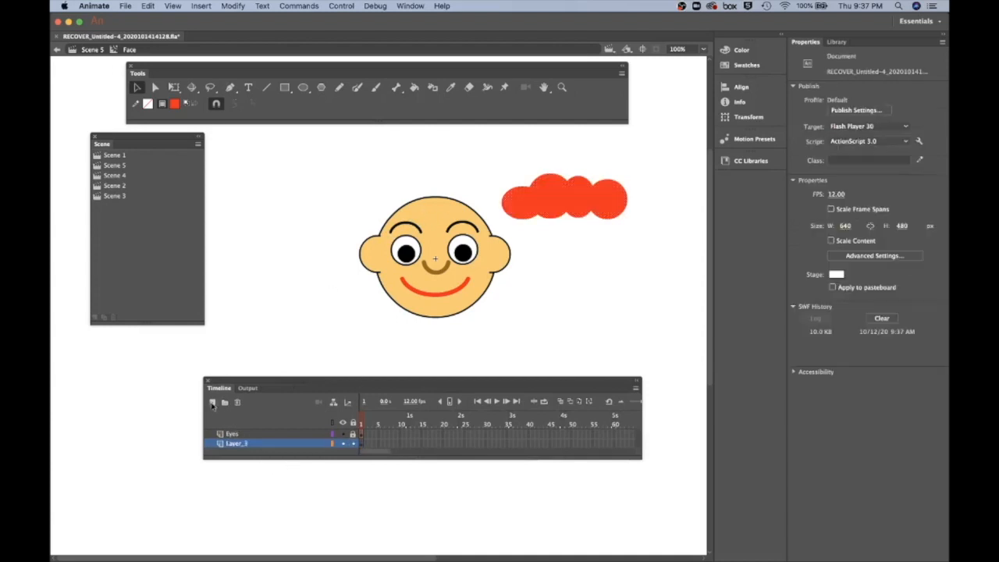
# - Rename the new layer as hair and move it below the Face layer
pyautogui.doubleClick(246, 443)
pyautogui.write('hai')
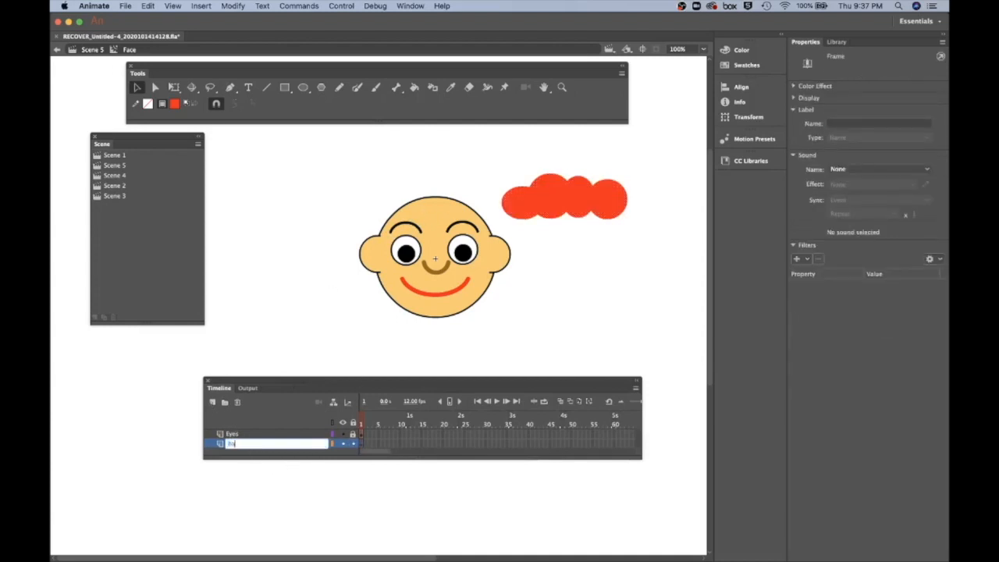
pyautogui.write('r')
pyautogui.press('Return')
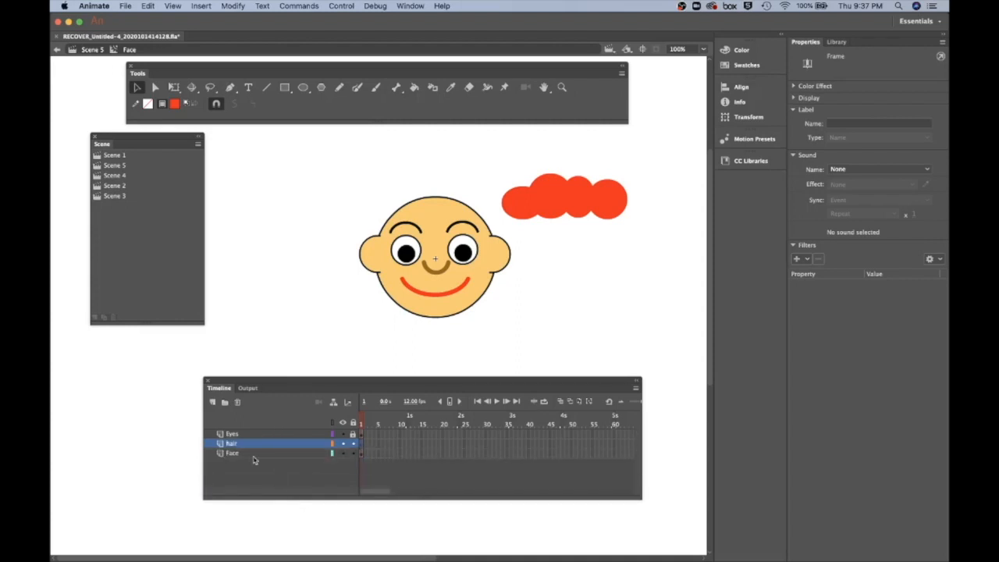
pyautogui.moveTo(259, 448); pyautogui.dragTo(258, 458)
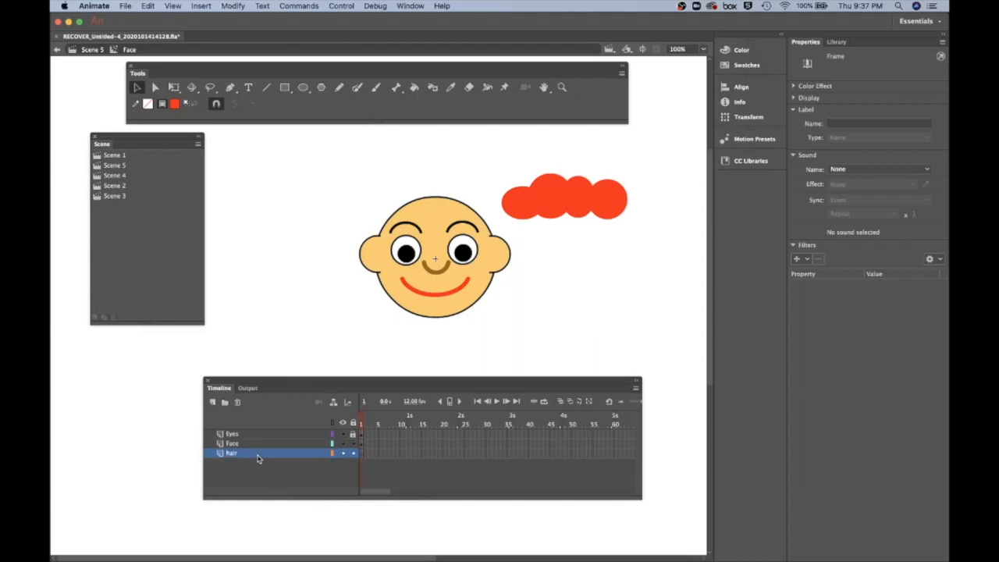
# - Cut the red hair shape from the Face layer and paste it into frame 1 of the hair layer
pyautogui.click(588, 213)
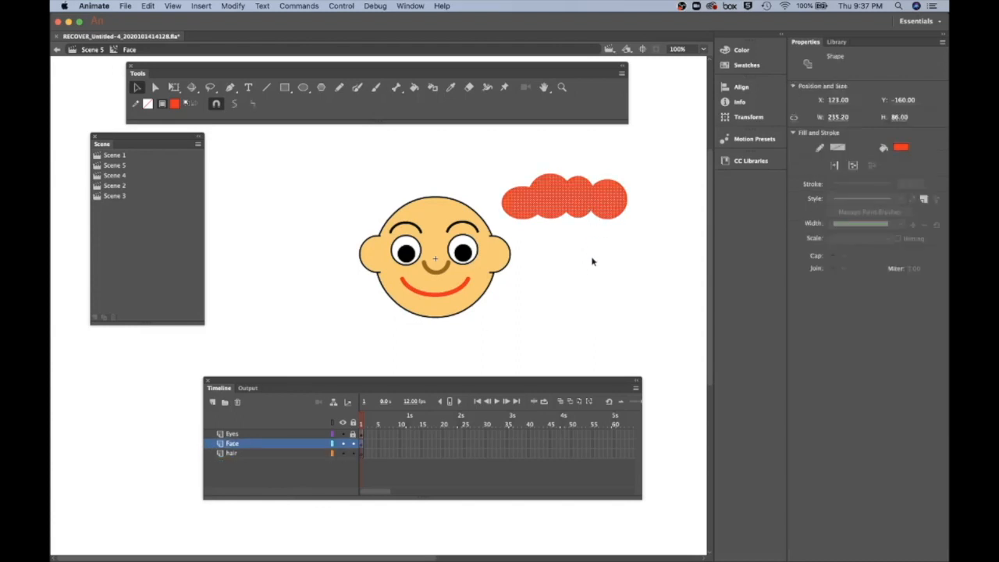
pyautogui.press('Delete')
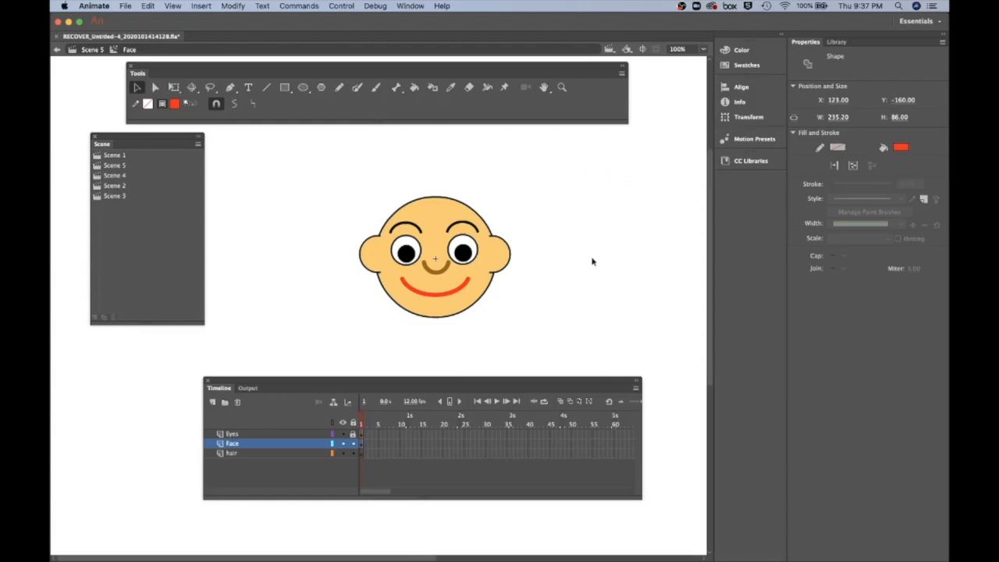
pyautogui.click(362, 453)
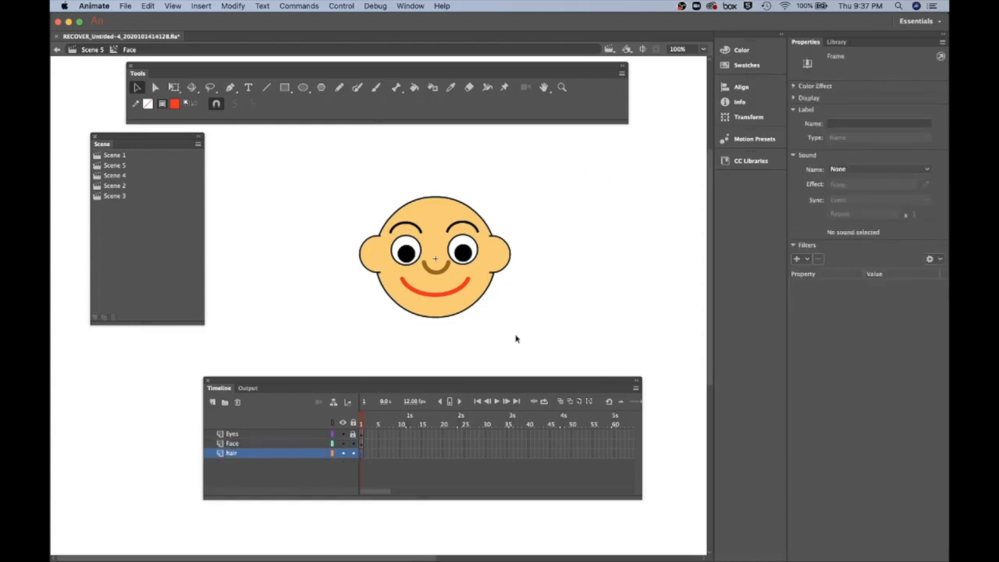
pyautogui.press('super+shift+v')
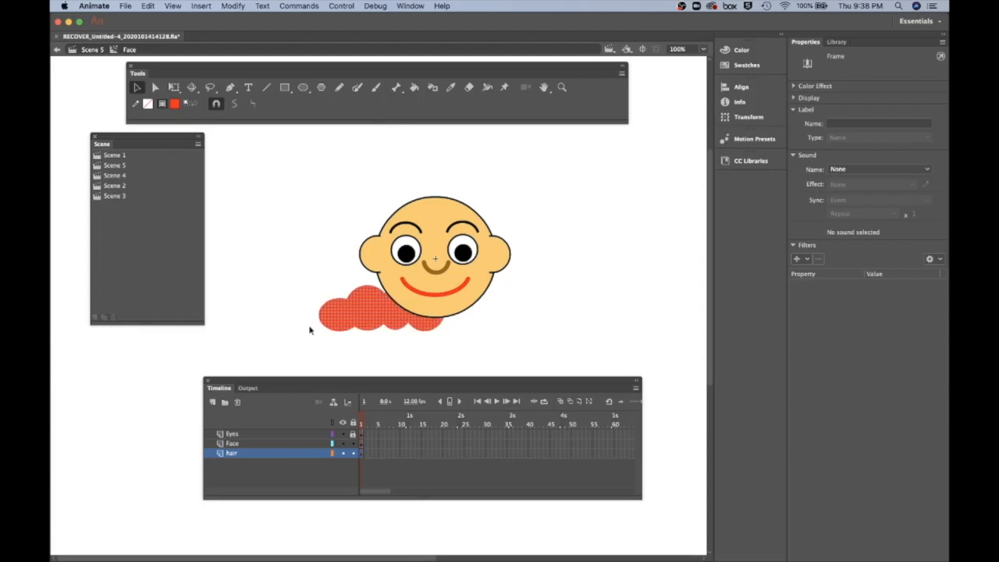
# - Move the hair behind the top of the head, at about X -120, Y -138, and deselect it
pyautogui.press('Up')
pyautogui.press('Up')
pyautogui.press('Up')
pyautogui.press('Up')
pyautogui.press('Up')
pyautogui.press('Up')
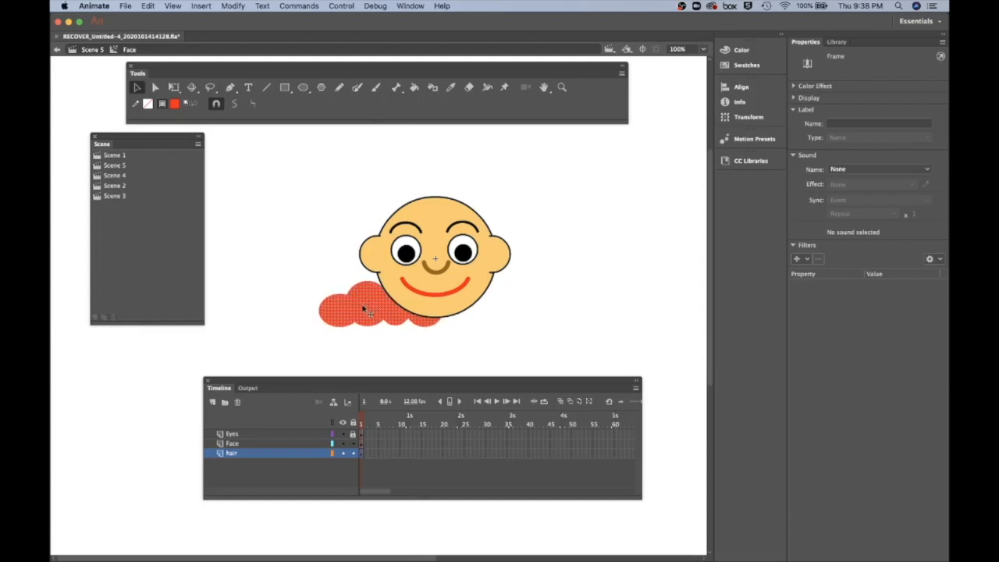
pyautogui.moveTo(362, 309); pyautogui.dragTo(418, 209)
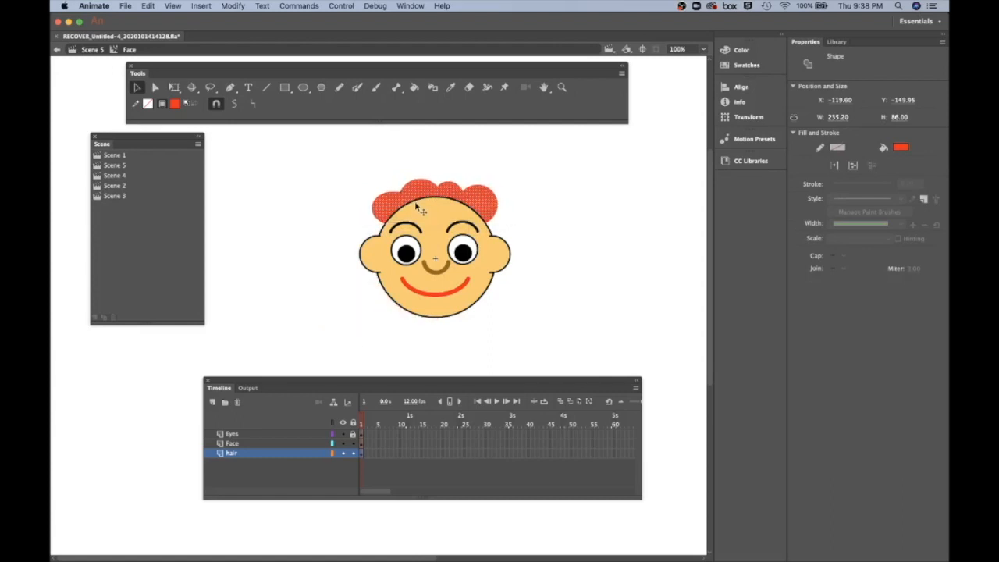
pyautogui.press('Down')
pyautogui.press('Down')
pyautogui.press('Down')
pyautogui.press('Down')
pyautogui.press('Down')
pyautogui.press('Down')
pyautogui.press('Down')
pyautogui.press('Down')
pyautogui.press('Down')
pyautogui.press('Down')
pyautogui.press('Down')
pyautogui.press('Down')
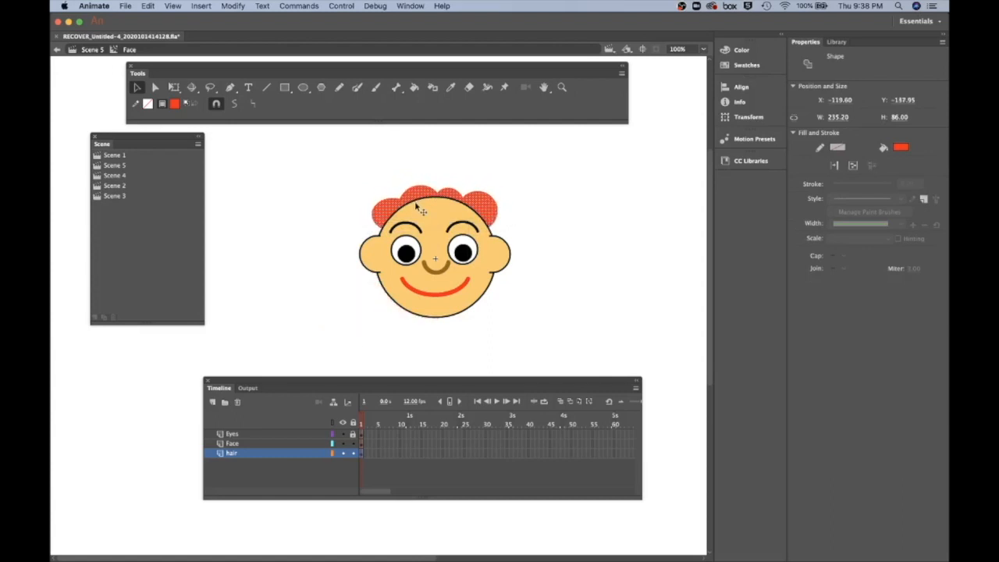
pyautogui.click(564, 249)
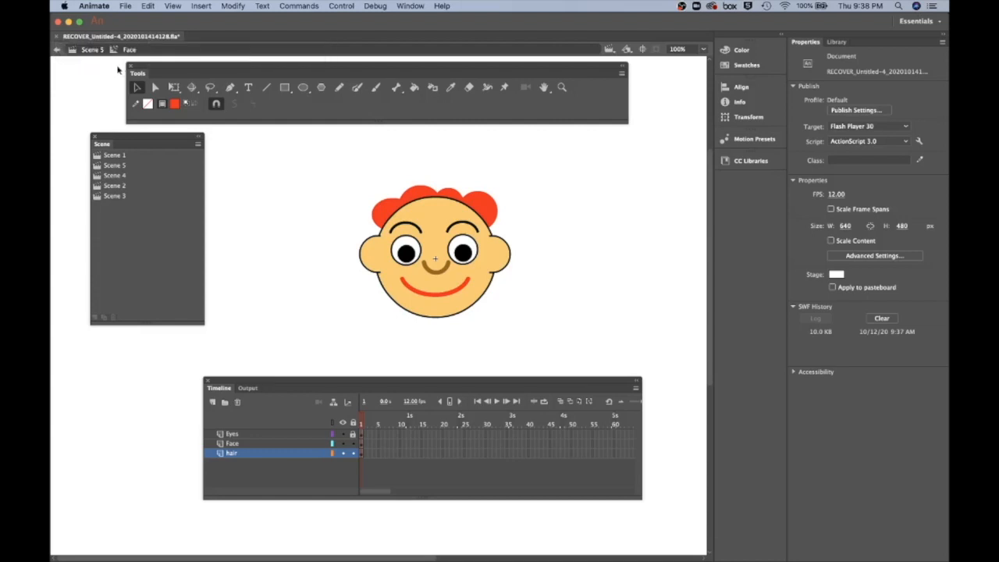
# - Shift the Tools panel and the timeline panel slightly and widen the timeline
pyautogui.moveTo(150, 70); pyautogui.dragTo(203, 77)
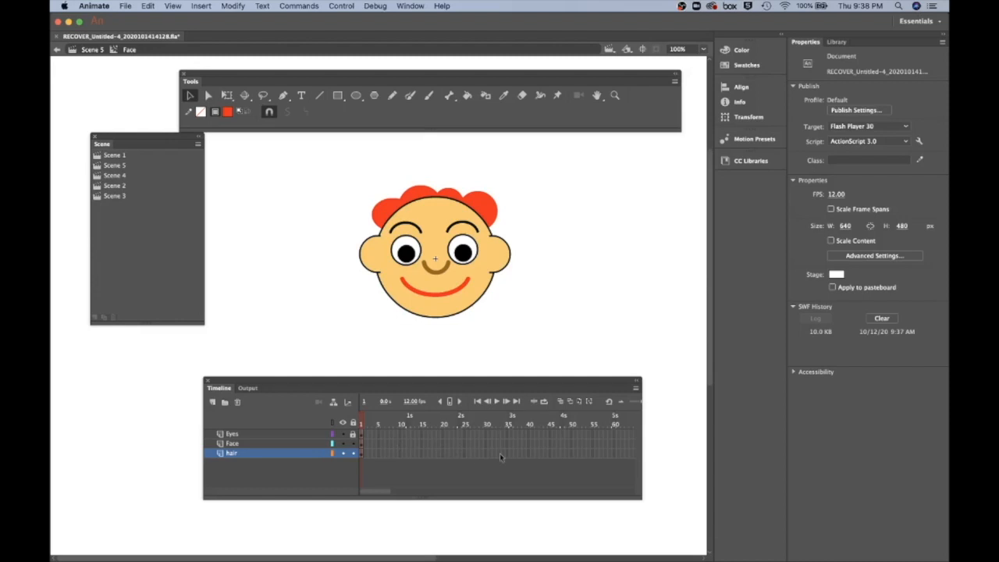
pyautogui.moveTo(440, 384); pyautogui.dragTo(371, 377)
pyautogui.moveTo(573, 491); pyautogui.dragTo(651, 504)
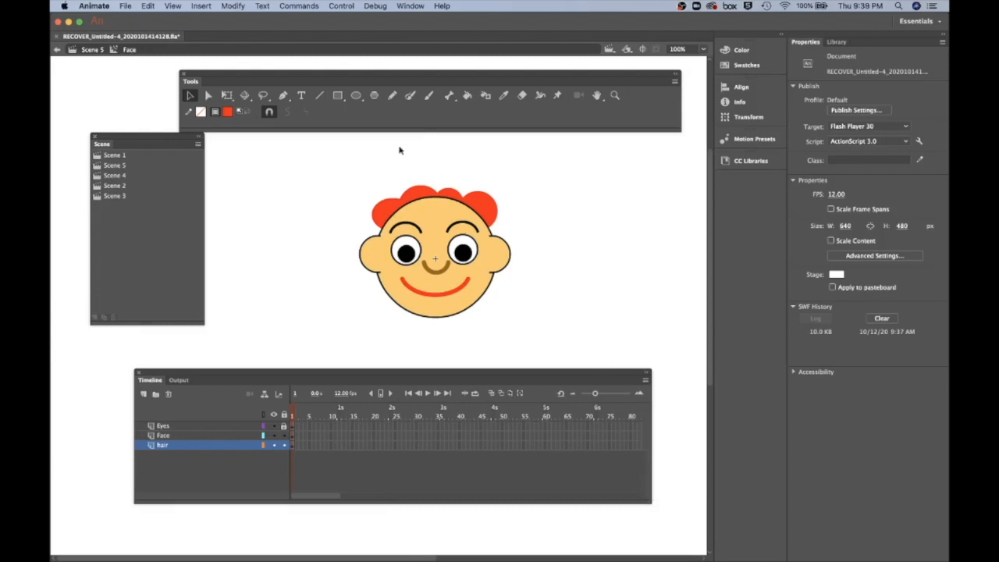
# - Return to Scene 5, move the timeline clear of the stage and place the Face symbol near the stage's centre
pyautogui.click(92, 50)
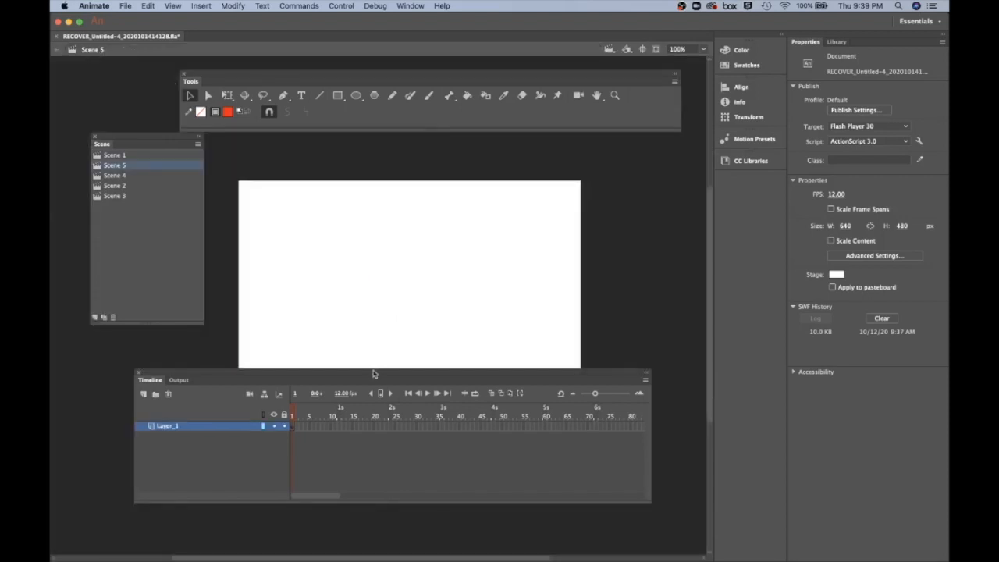
pyautogui.moveTo(374, 369); pyautogui.dragTo(374, 449)
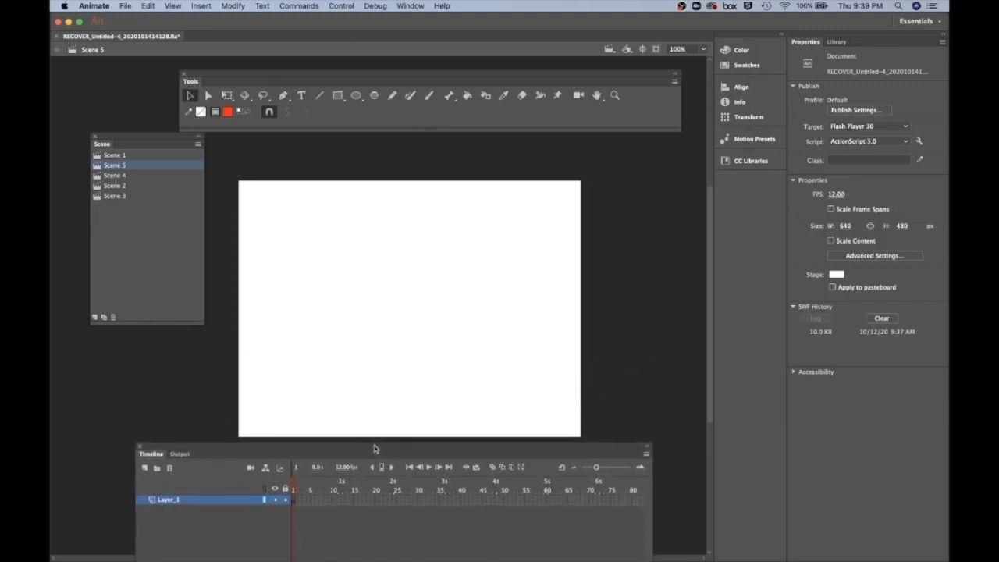
pyautogui.click(836, 42)
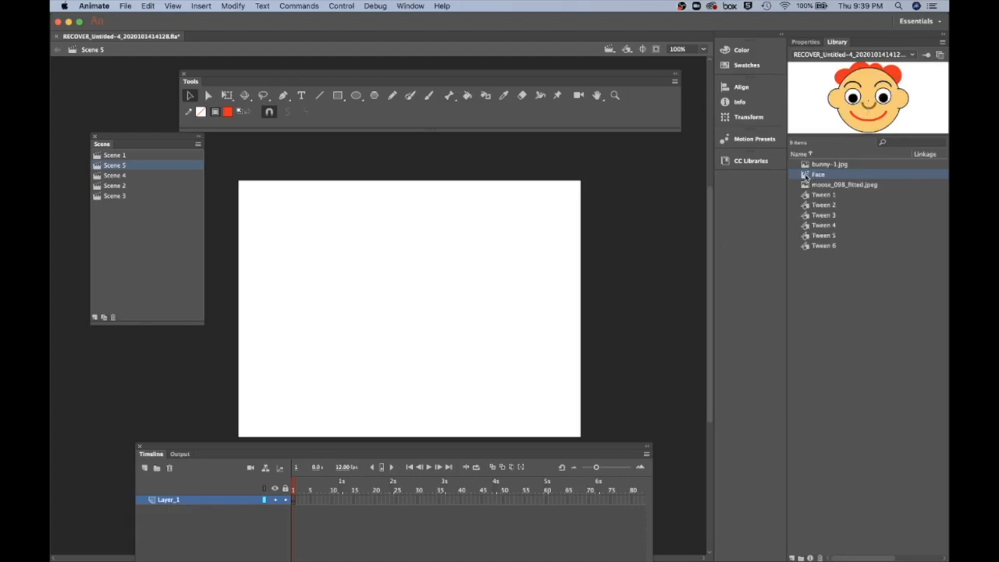
pyautogui.moveTo(805, 177); pyautogui.dragTo(403, 338)
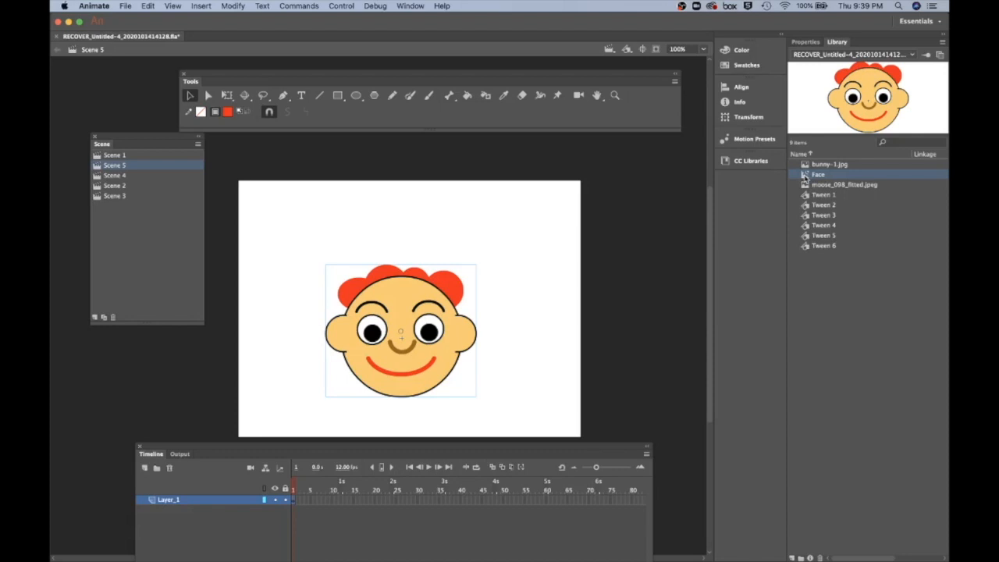
# - Open the Face symbol for editing and extend its hair and Face layers to frame 60
pyautogui.doubleClick(805, 175)
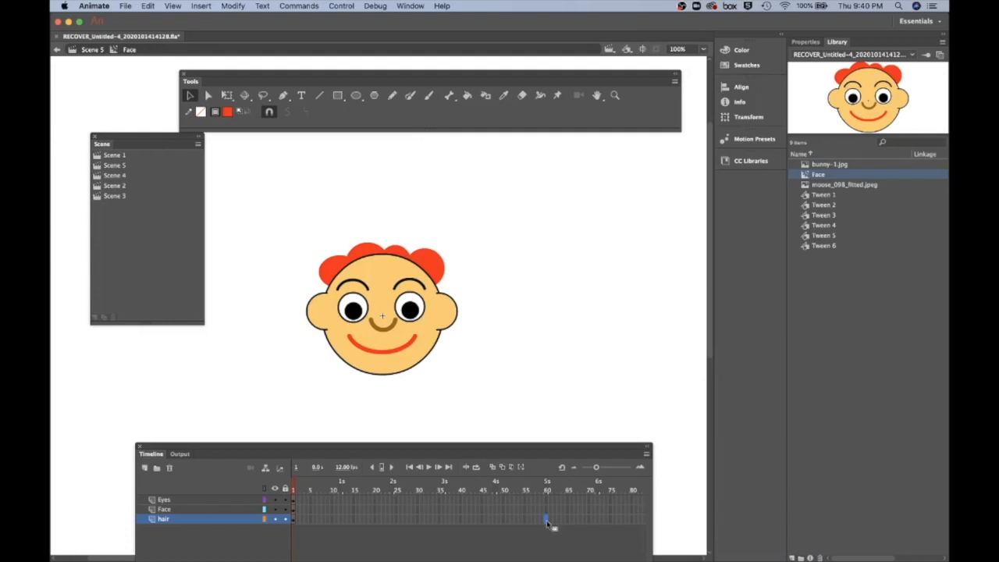
pyautogui.click(546, 520)
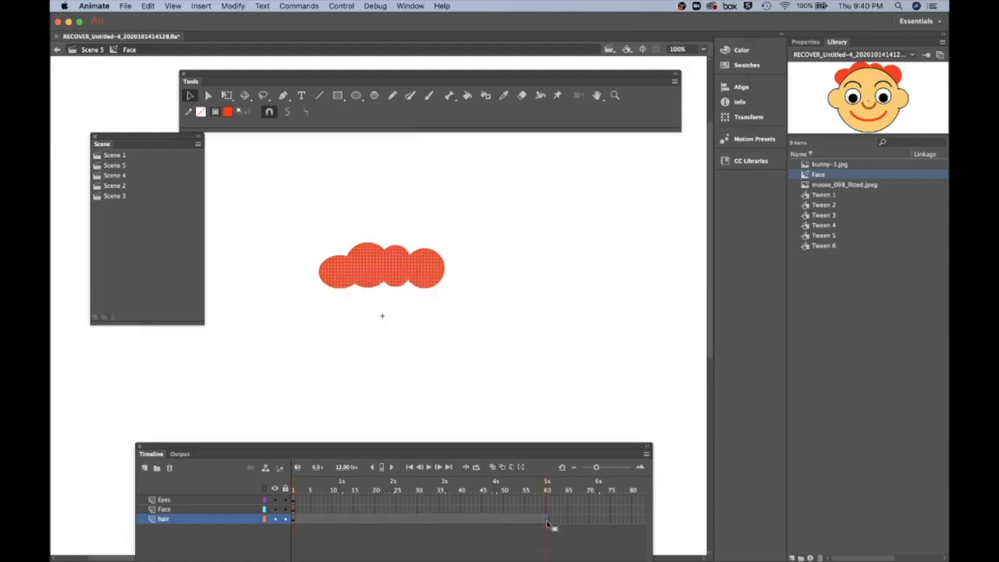
pyautogui.click(547, 510)
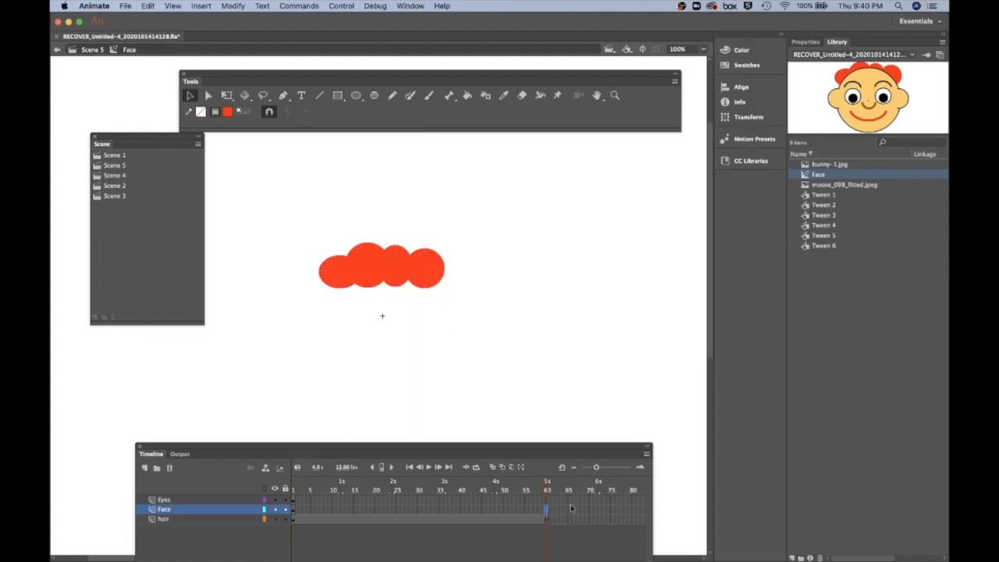
pyautogui.press('F6')
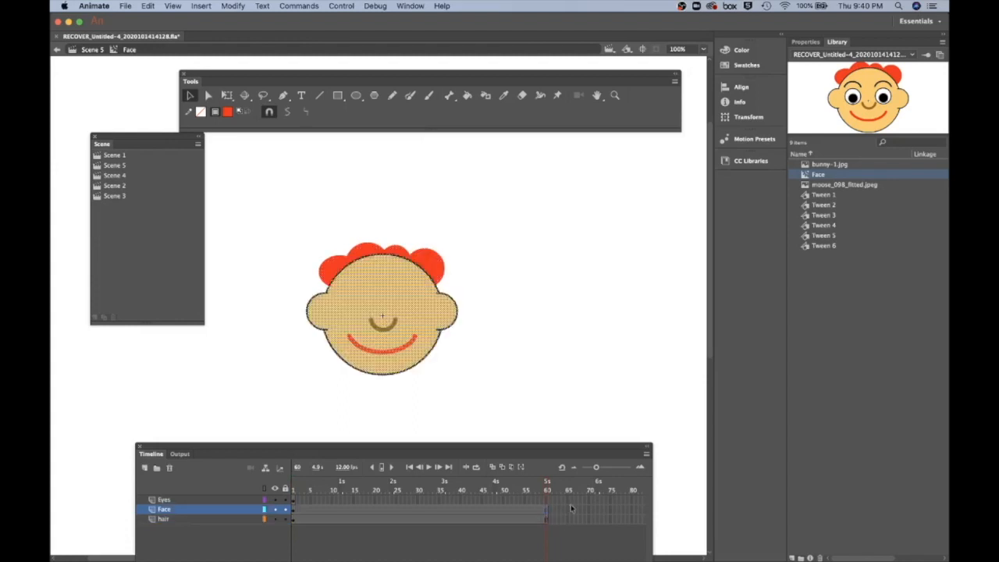
# - Lock the hair and Face layers and insert a keyframe at frame 25 of the Eyes layer
pyautogui.click(285, 519)
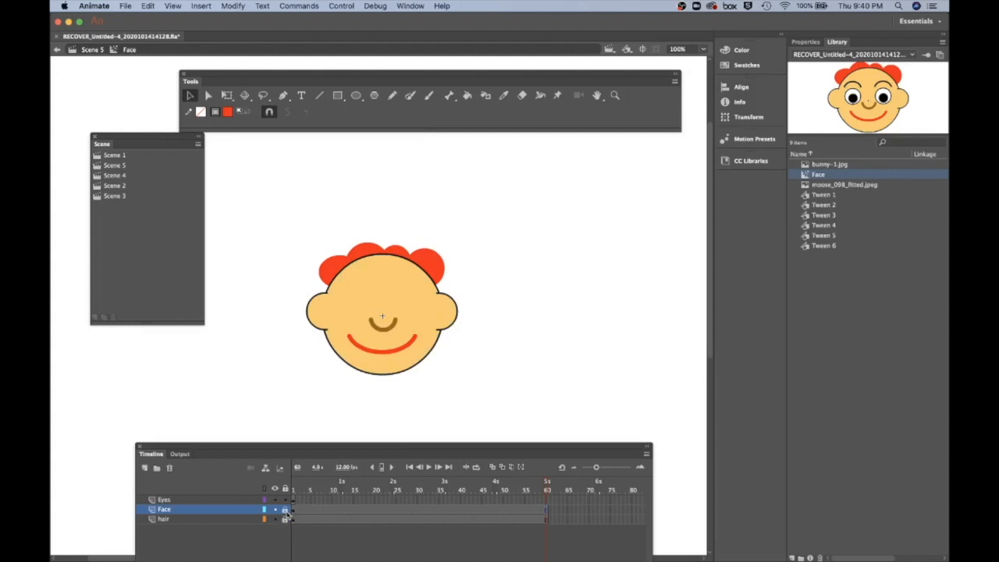
pyautogui.click(293, 502)
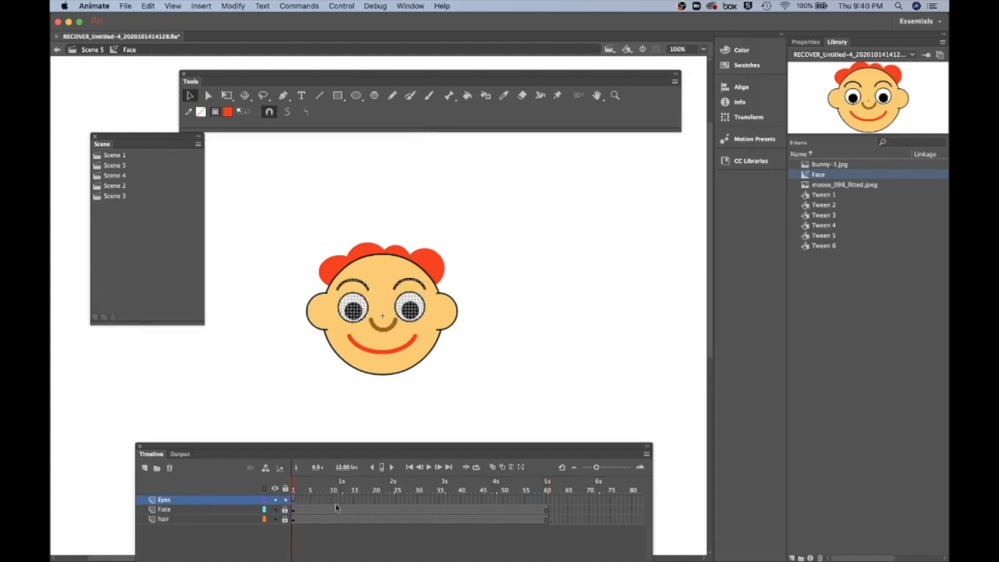
pyautogui.click(397, 500)
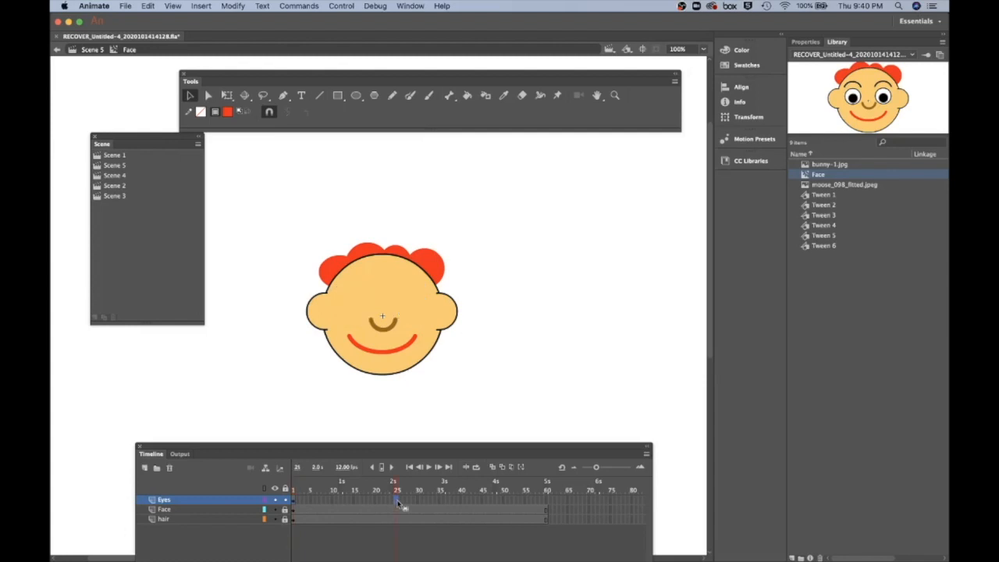
pyautogui.press('F6')
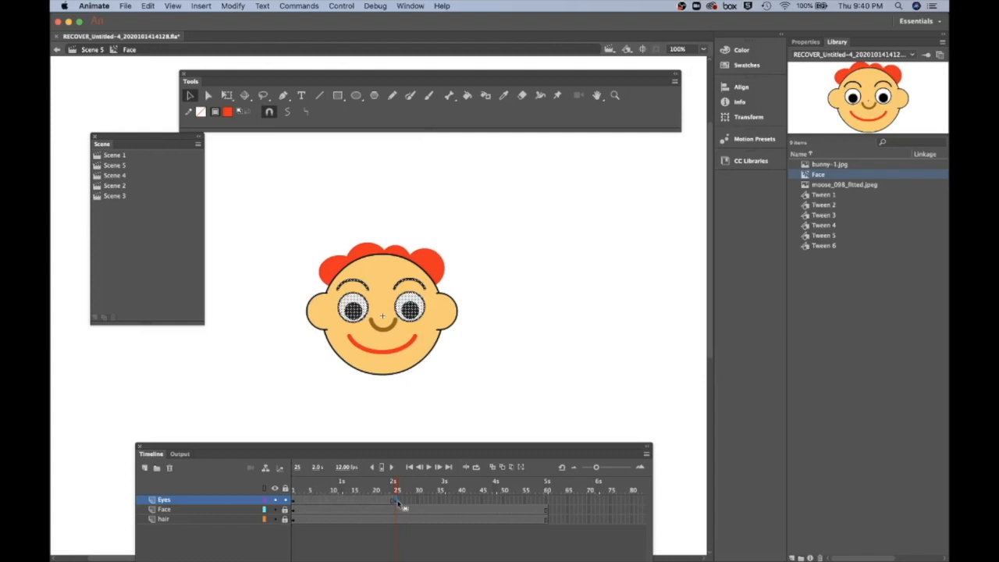
# - Create a classic tween between frames 1 and 25 of the Eyes layer and add a keyframe at frame 36
pyautogui.click(294, 503)
pyautogui.moveTo(294, 503); pyautogui.dragTo(398, 504)
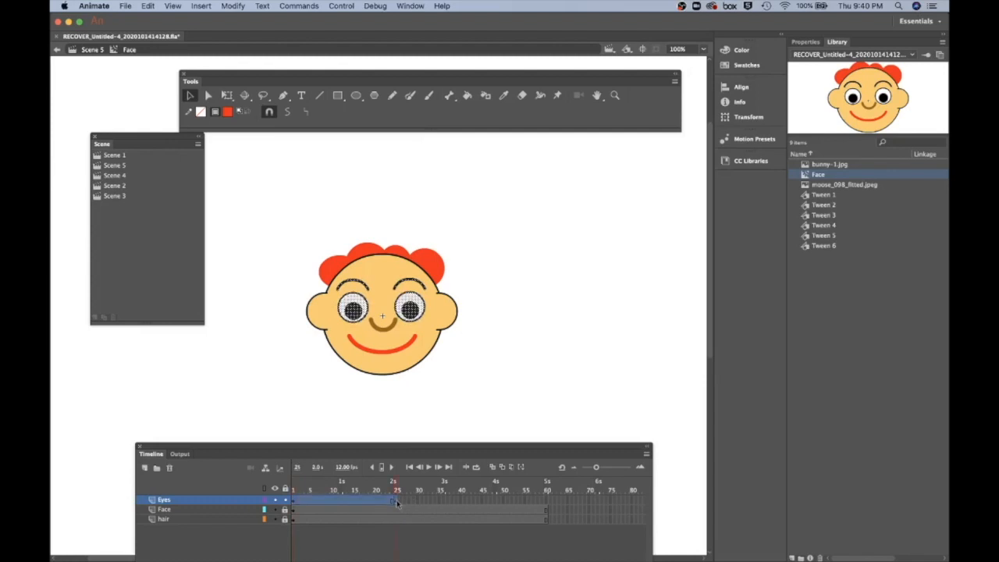
pyautogui.rightClick(348, 503)
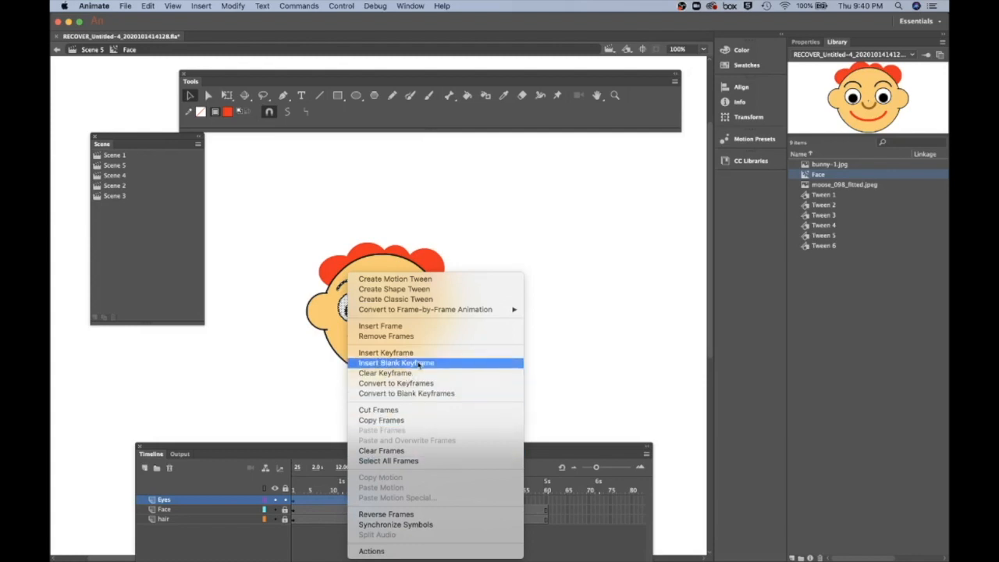
pyautogui.click(398, 300)
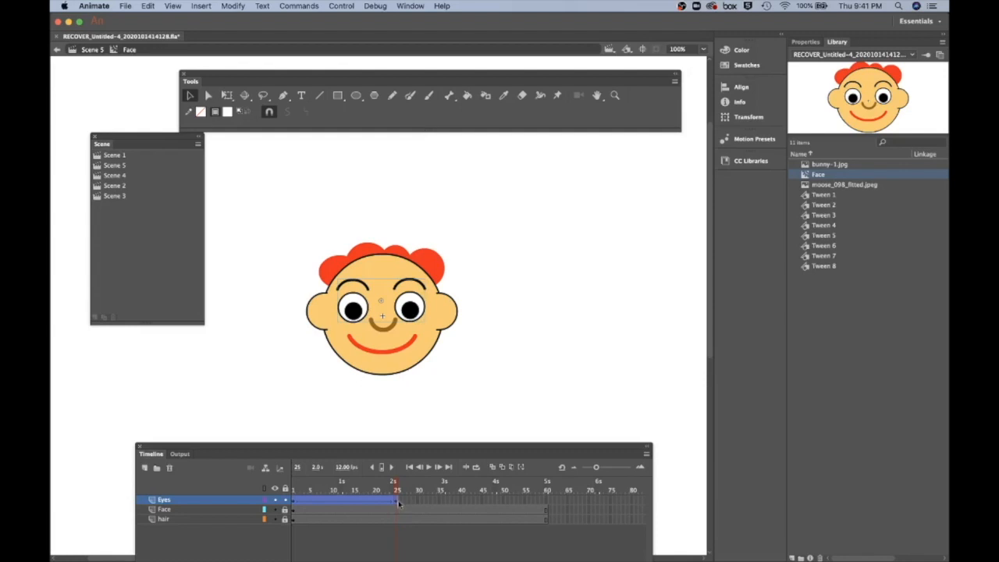
pyautogui.click(442, 501)
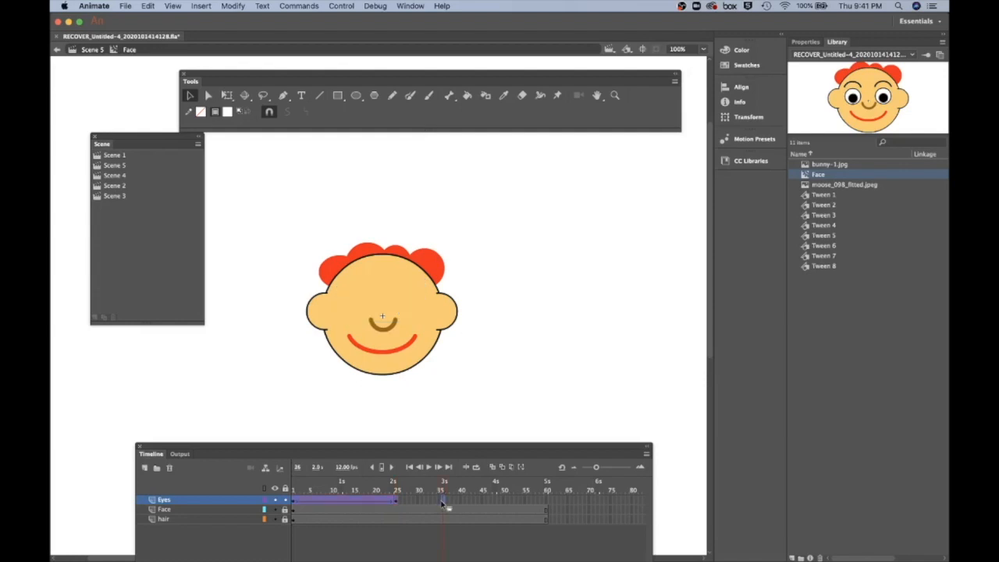
pyautogui.press('F5')
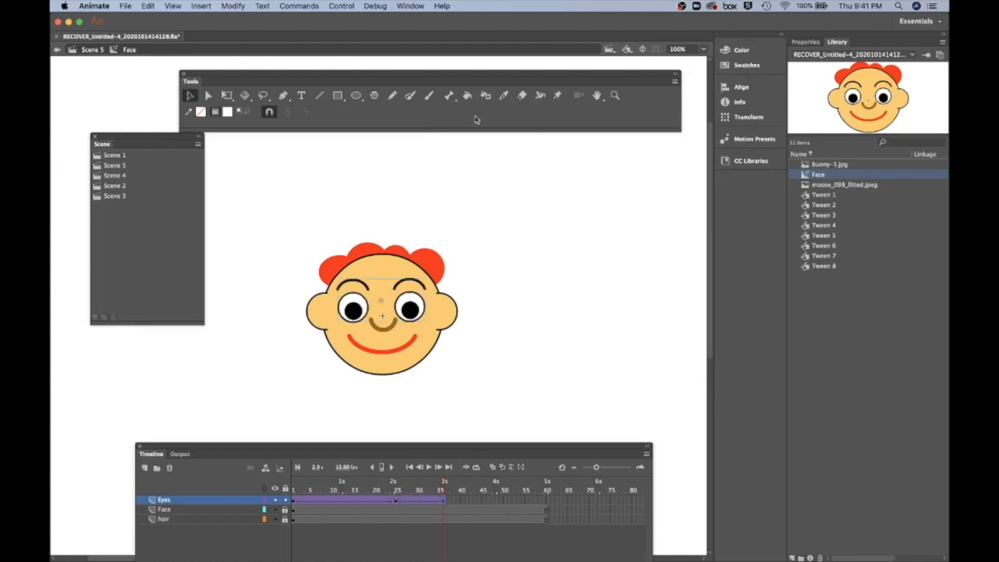
# - Remove the classic tween from all the Eyes layer's frames
pyautogui.click(615, 95)
pyautogui.click(379, 316)
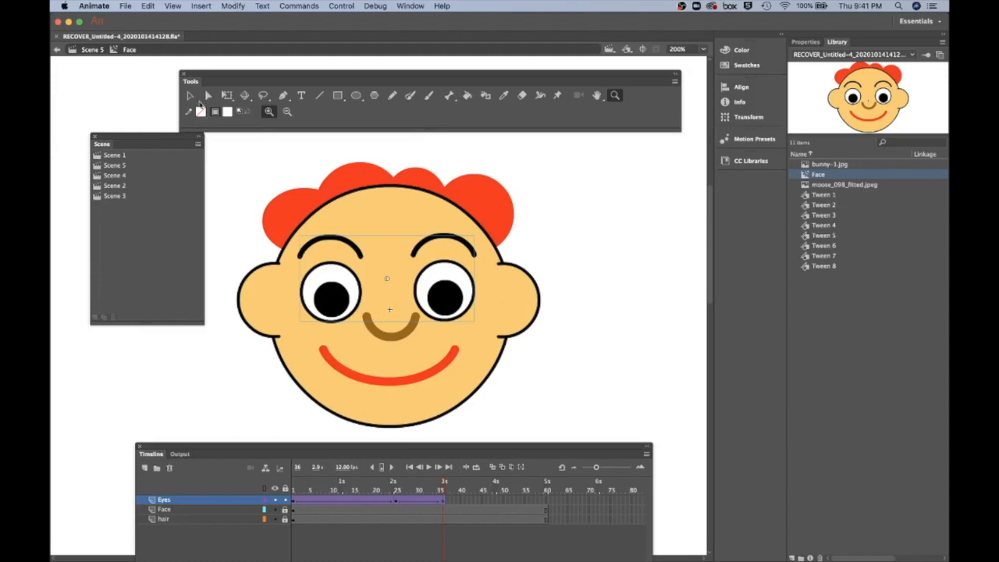
pyautogui.click(191, 95)
pyautogui.moveTo(458, 502); pyautogui.dragTo(292, 503)
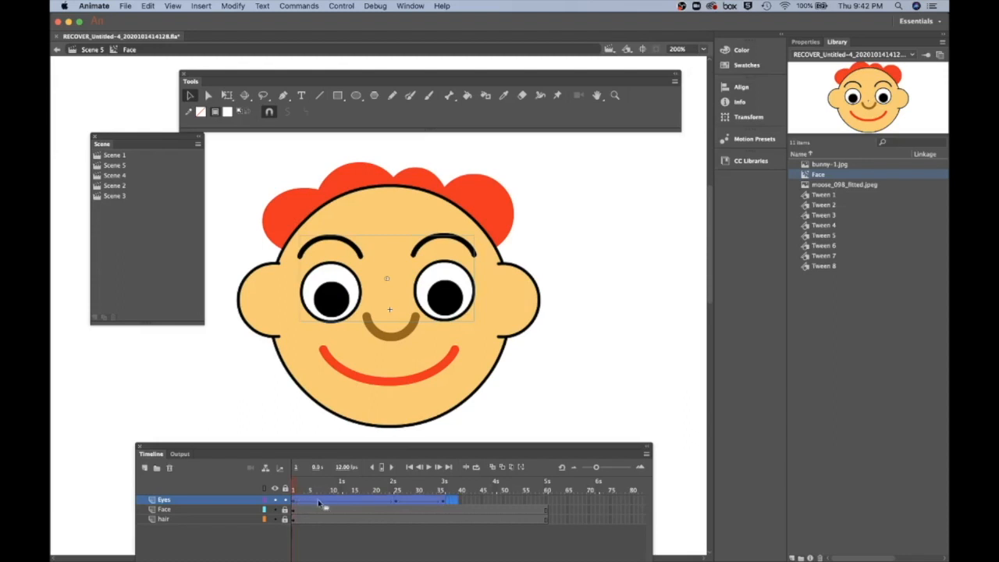
pyautogui.rightClick(320, 503)
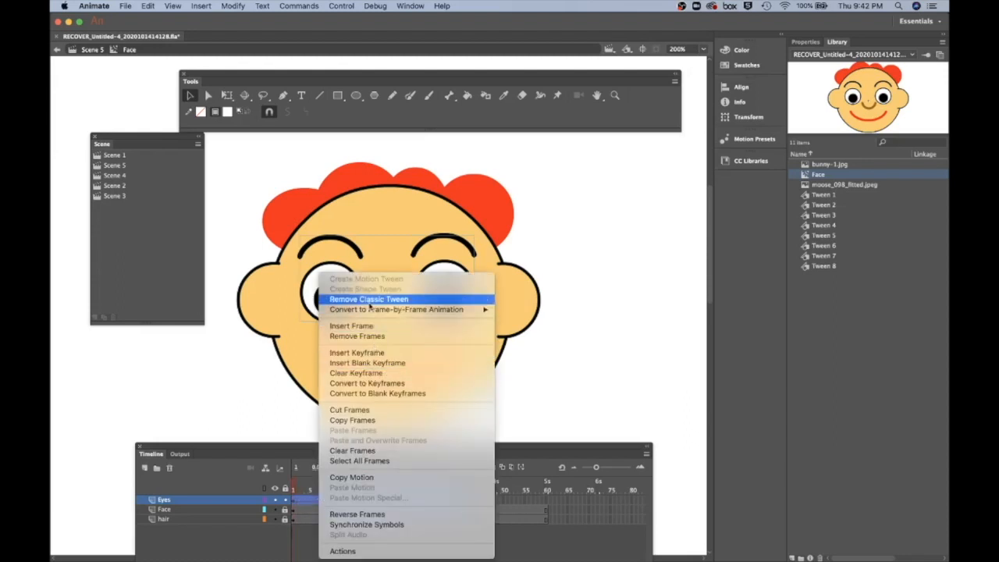
pyautogui.click(370, 299)
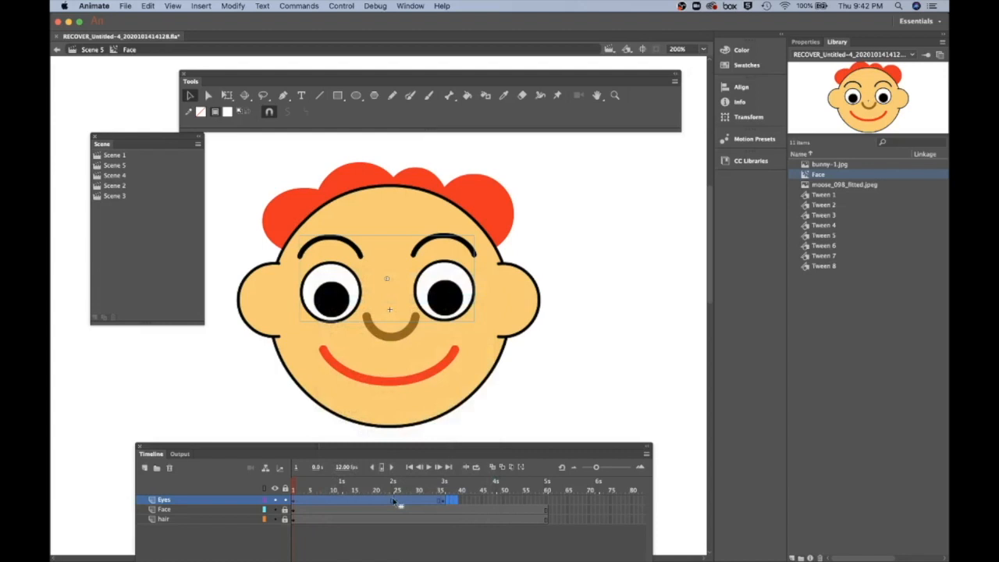
# - Remove all the Eyes layer's frames after frame 1 and return the playhead to frame 1
pyautogui.click(474, 499)
pyautogui.moveTo(464, 504); pyautogui.dragTo(317, 505)
pyautogui.rightClick(317, 505)
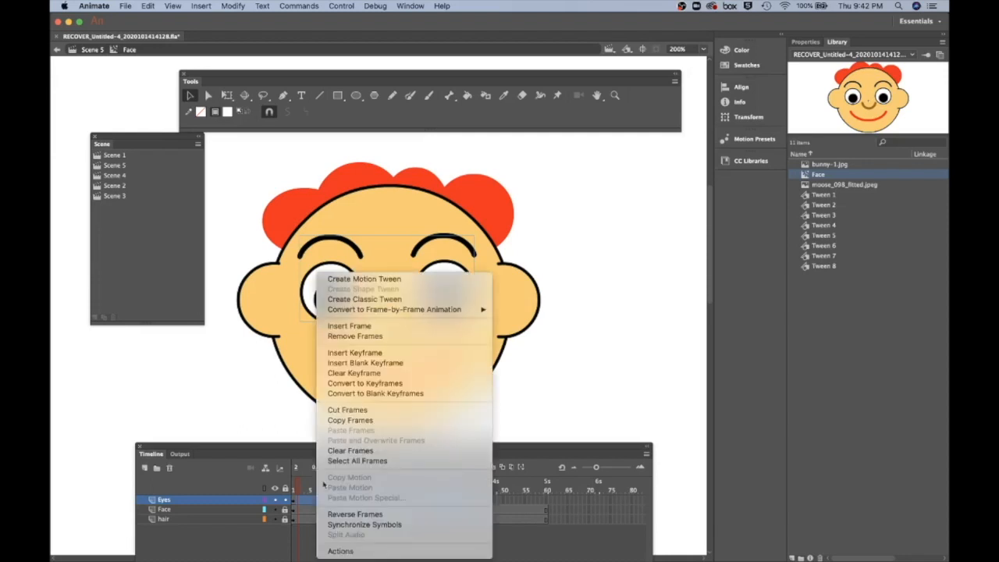
pyautogui.moveTo(364, 311)
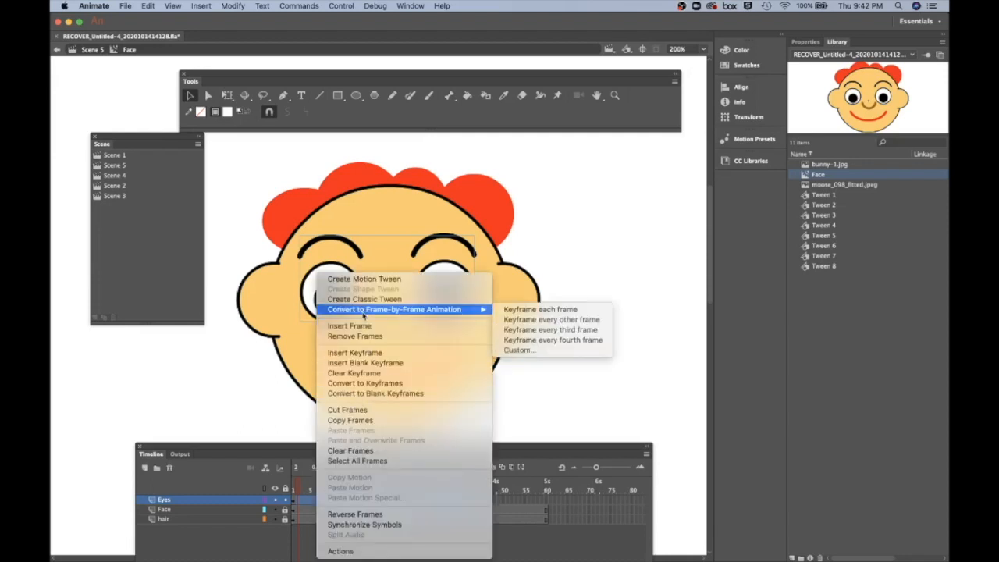
pyautogui.click(355, 336)
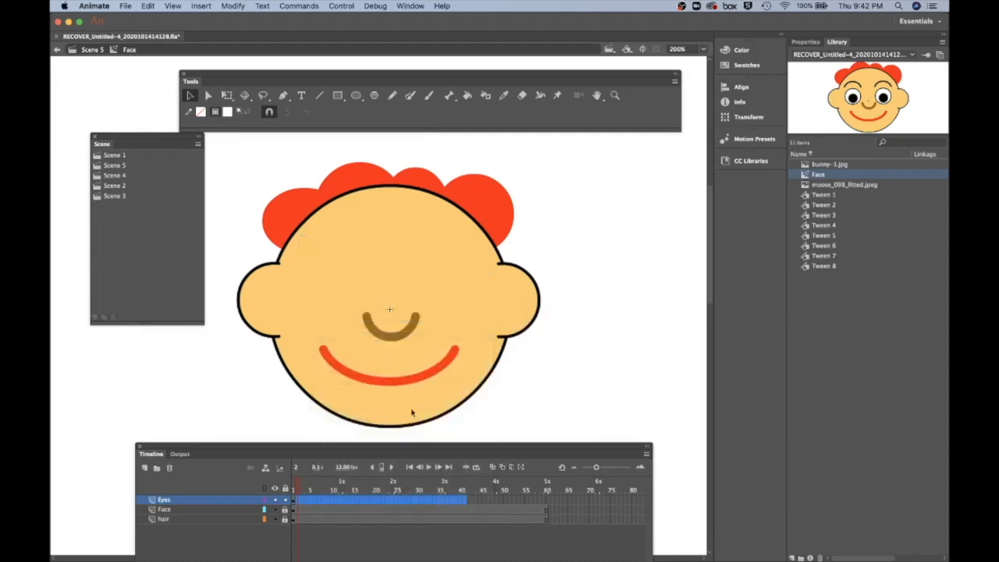
pyautogui.click(294, 490)
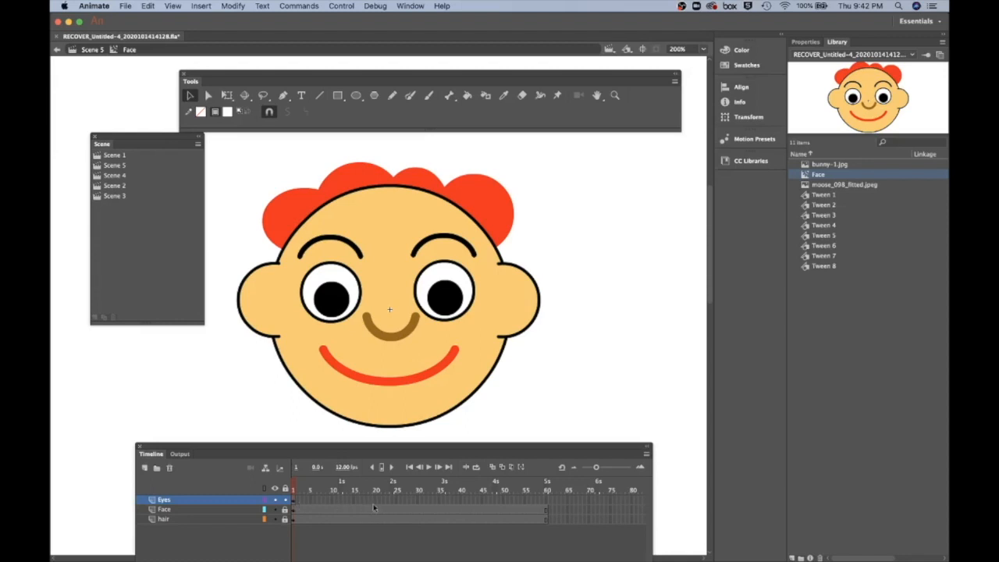
# - Insert keyframes at frames 25 and 36 of the Eyes layer
pyautogui.click(398, 502)
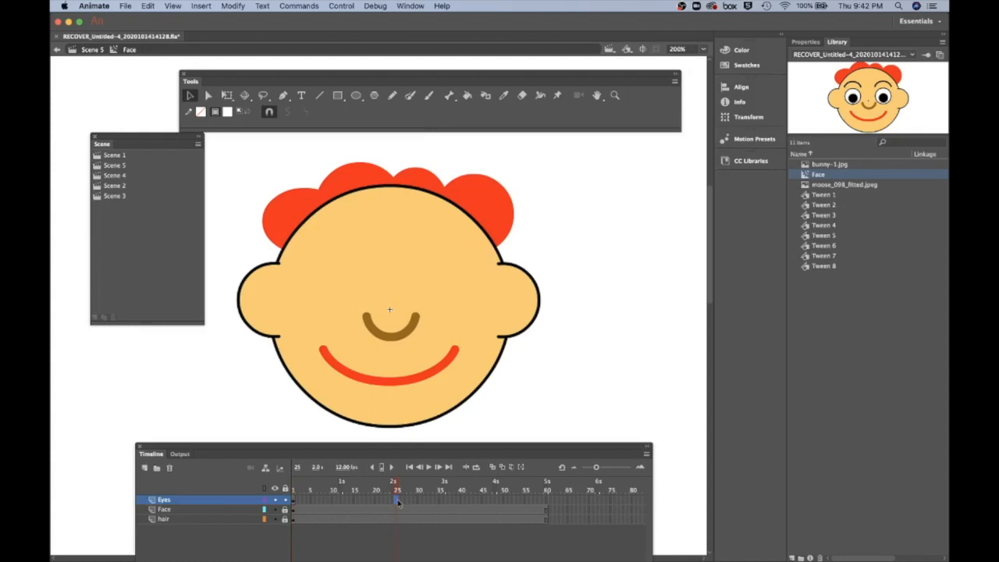
pyautogui.press('super+shift+v')
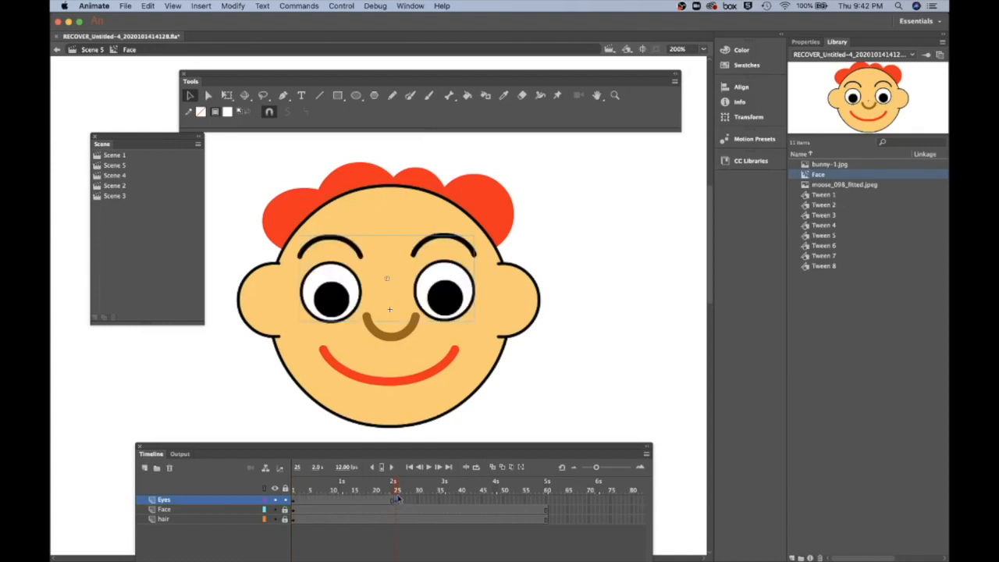
pyautogui.click(393, 490)
pyautogui.click(442, 501)
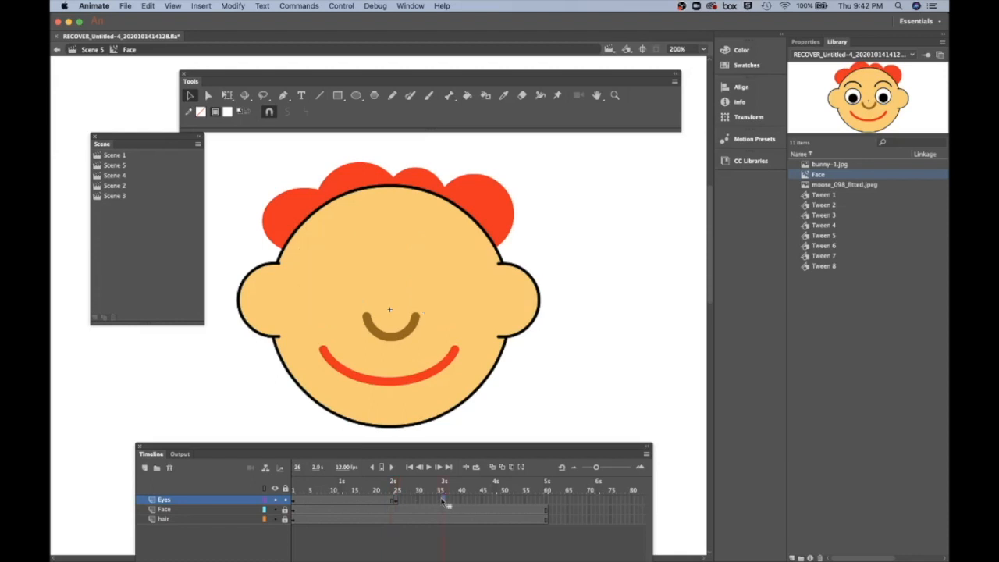
pyautogui.click(442, 501)
pyautogui.press('F6')
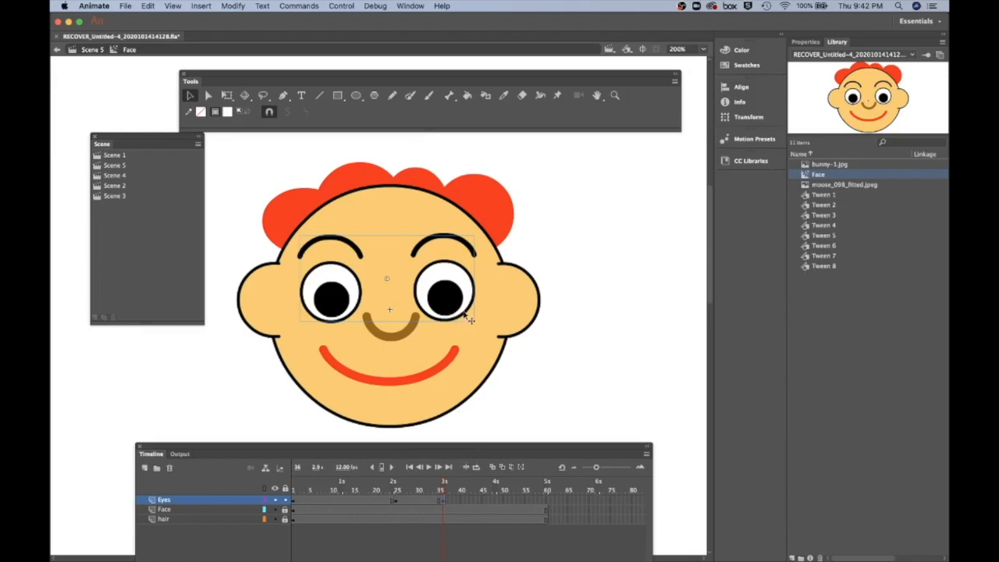
# - Break apart the eyes artwork at frame 36 and delete the right-hand eye's pupil, white and outlines, keeping its eyebrow
pyautogui.press('super+b')
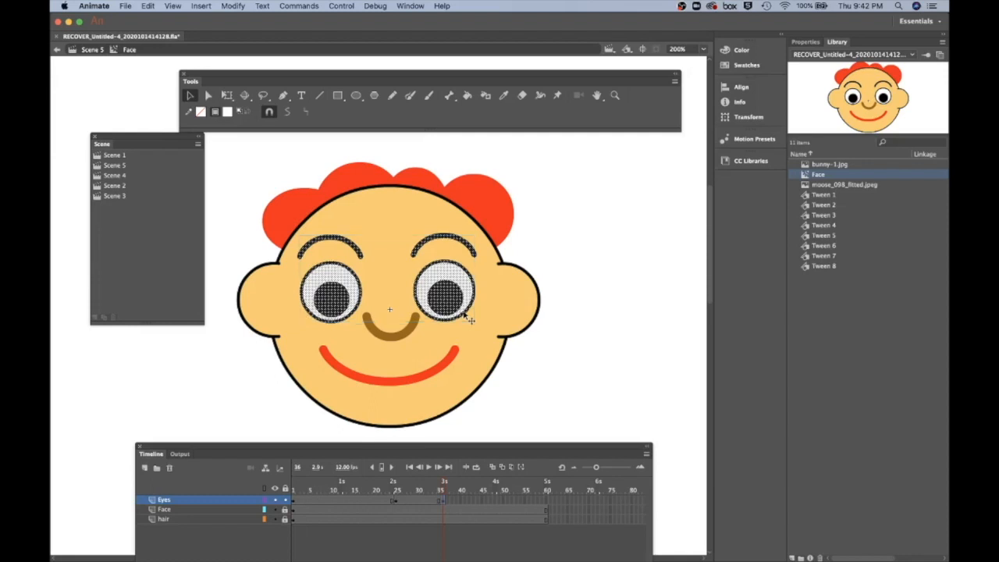
pyautogui.click(583, 297)
pyautogui.click(443, 300)
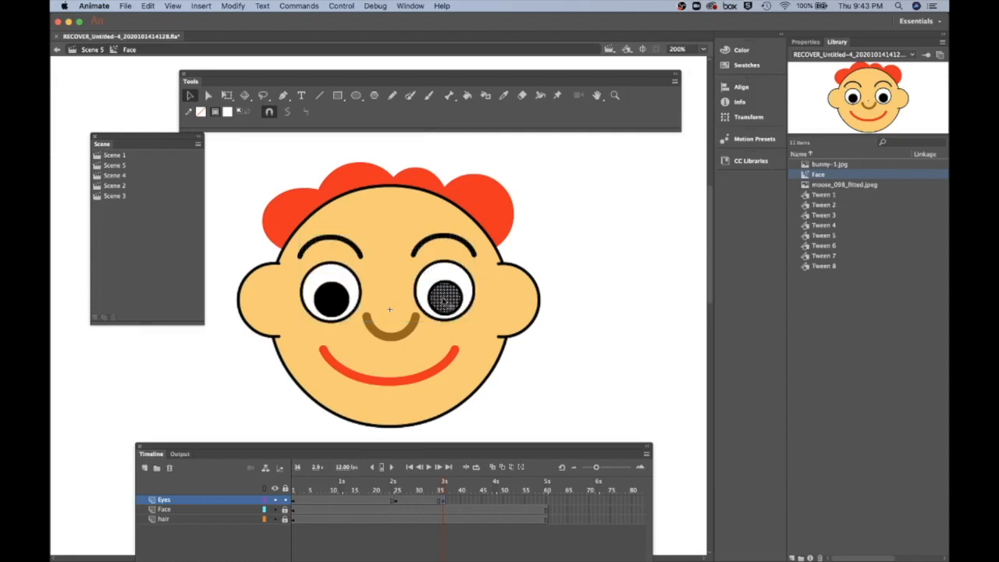
pyautogui.press('Delete')
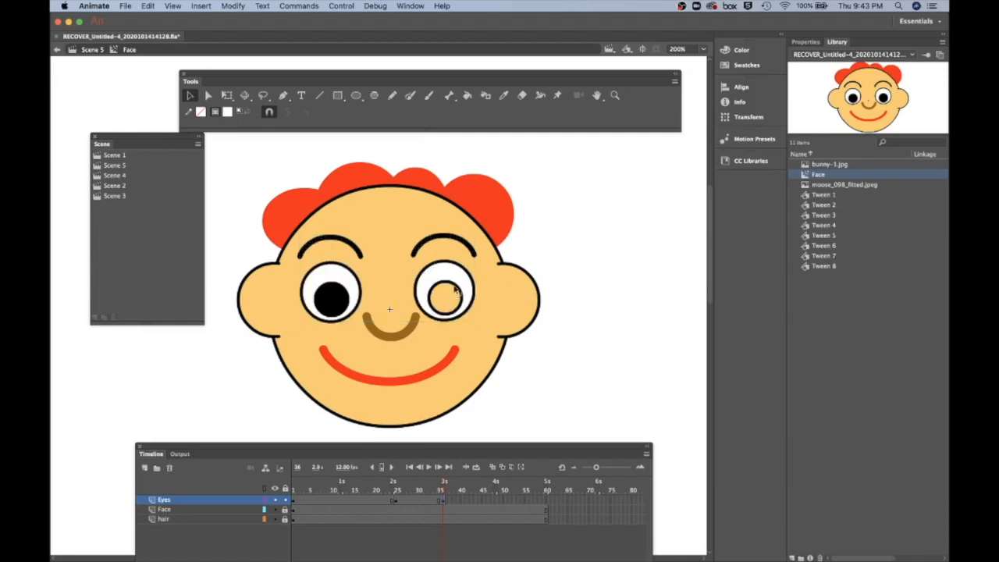
pyautogui.click(458, 285)
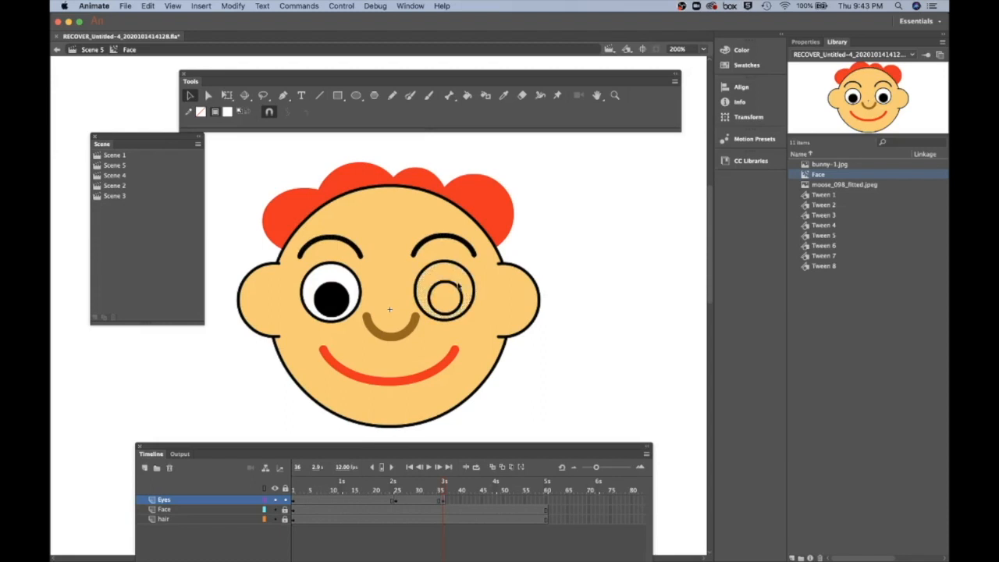
pyautogui.press('Delete')
pyautogui.doubleClick(475, 291)
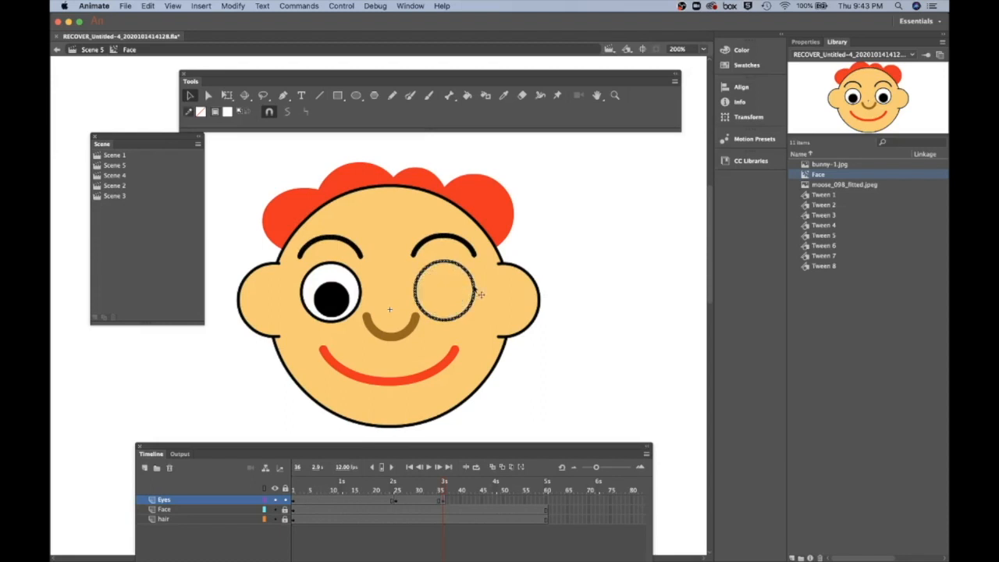
pyautogui.press('Delete')
# - Delete the left-hand eye's pupil, white and outlines at frame 36, keeping its eyebrow
pyautogui.click(336, 295)
pyautogui.press('Delete')
pyautogui.click(337, 288)
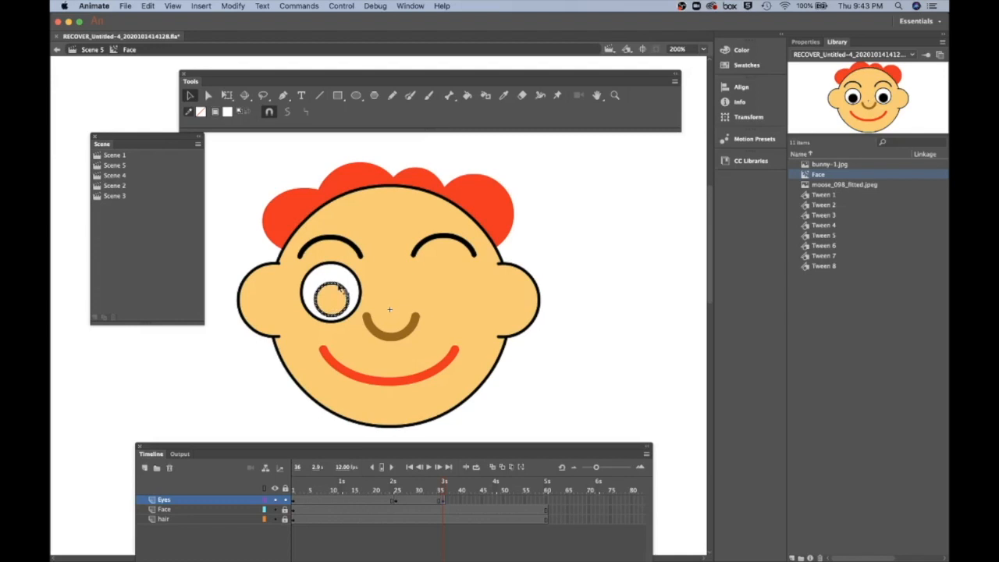
pyautogui.press('Delete')
pyautogui.click(346, 283)
pyautogui.press('Delete')
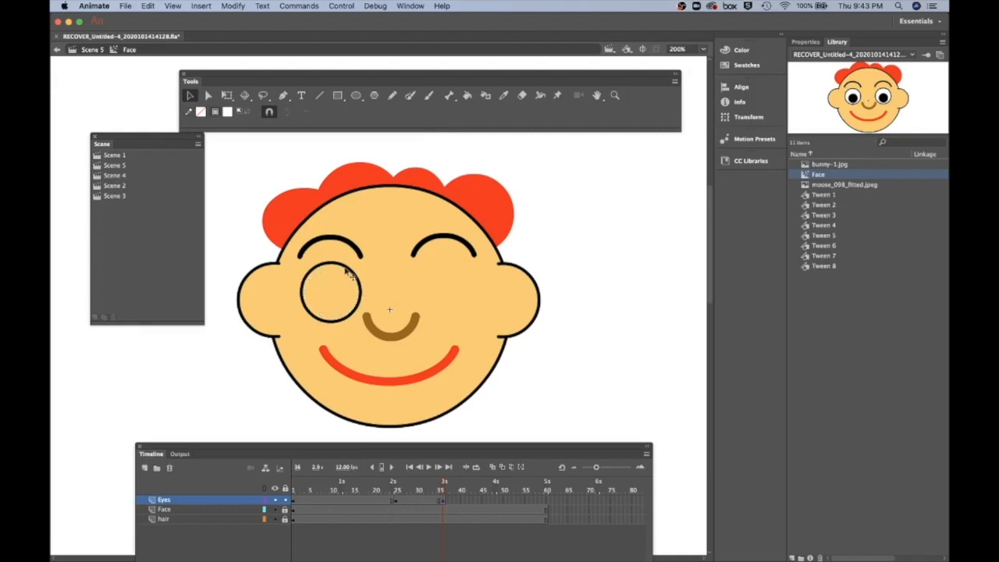
pyautogui.doubleClick(348, 273)
pyautogui.press('Delete')
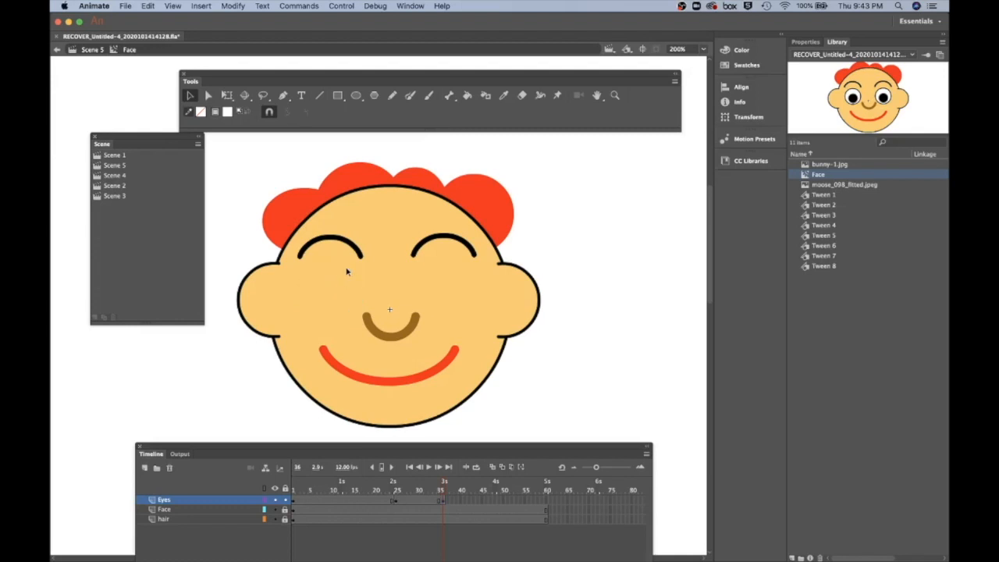
# - Draw a short horizontal black line under each eyebrow at frame 36 to form closed eyes
pyautogui.click(319, 94)
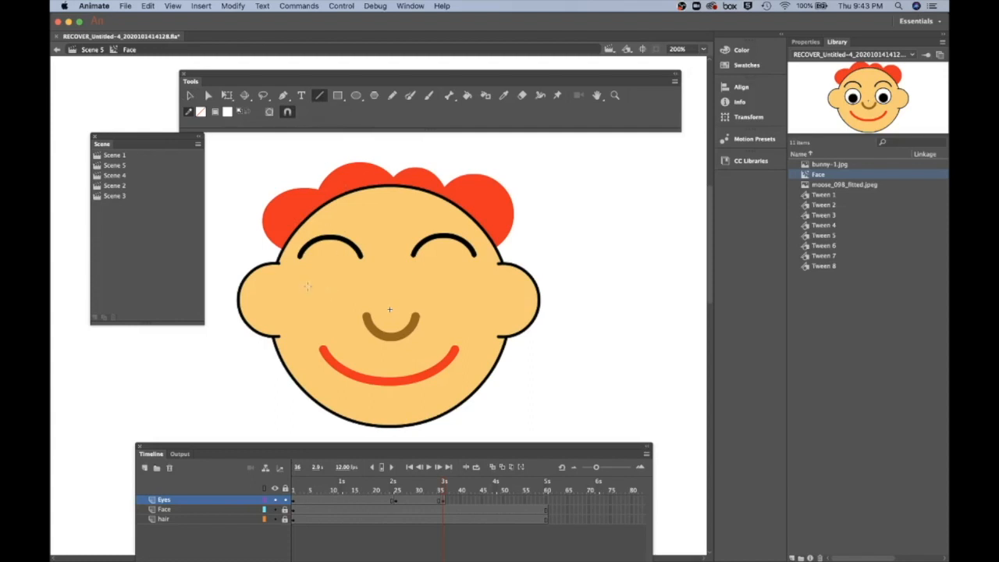
pyautogui.moveTo(304, 287); pyautogui.dragTo(473, 285)
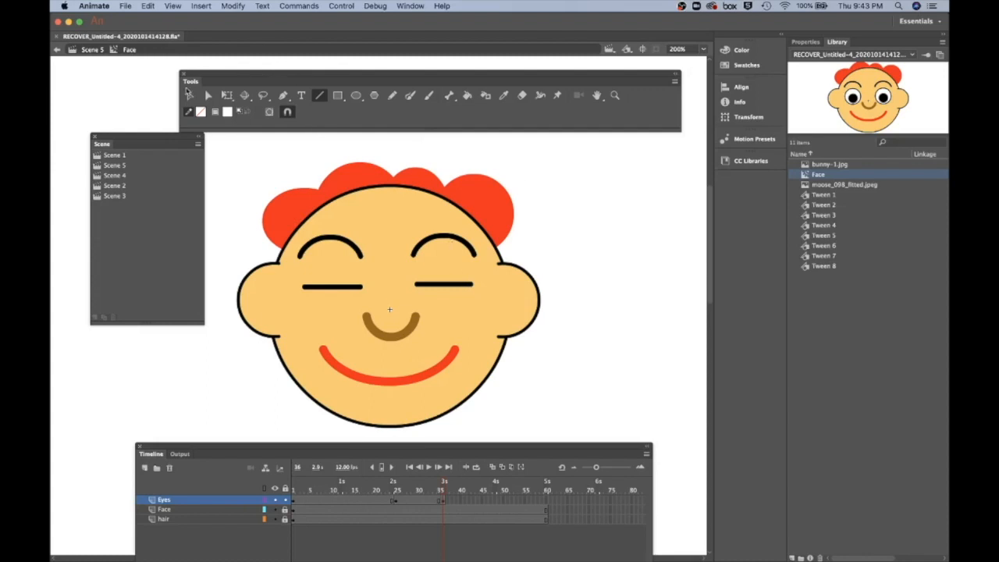
pyautogui.click(189, 95)
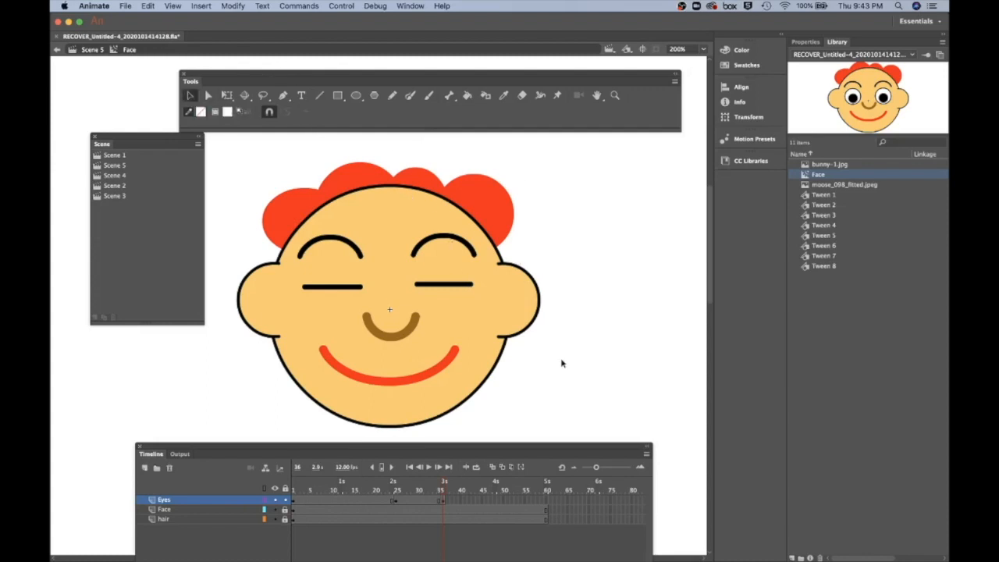
# - Remove frames 26 to 35 from the Eyes layer to bring the closed eyes directly after frame 25
pyautogui.click(435, 484)
pyautogui.moveTo(427, 484)
pyautogui.mouseDown()
pyautogui.moveTo(443, 484)
pyautogui.moveTo(406, 488)
pyautogui.moveTo(443, 486)
pyautogui.moveTo(405, 488)
pyautogui.moveTo(422, 488)
pyautogui.mouseUp()
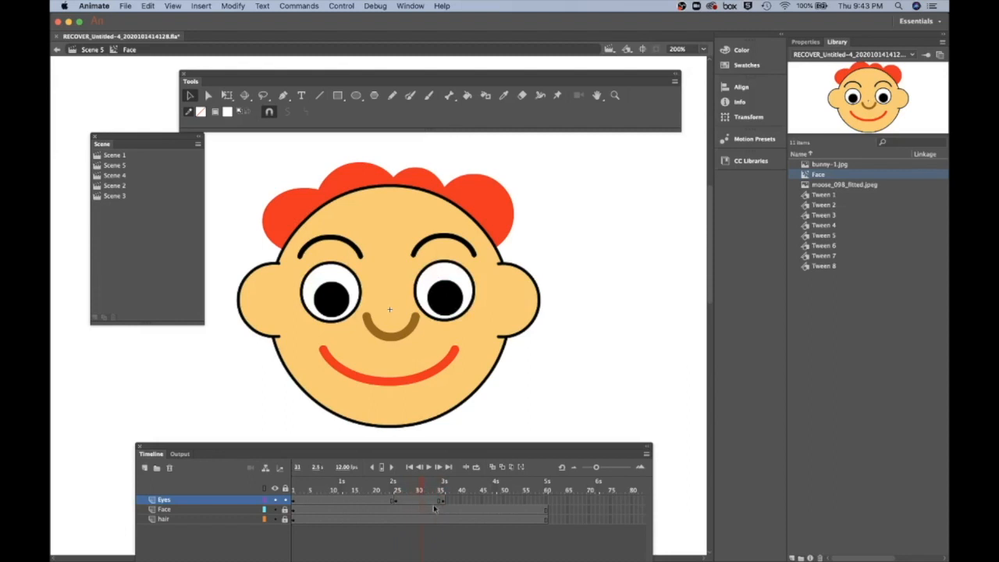
pyautogui.moveTo(439, 504); pyautogui.dragTo(400, 504)
pyautogui.rightClick(415, 504)
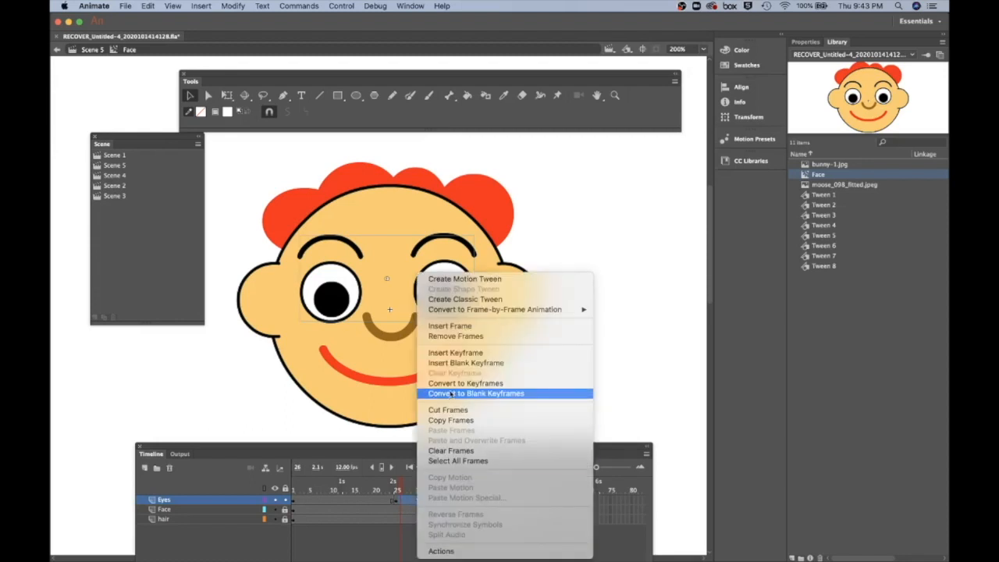
pyautogui.click(468, 338)
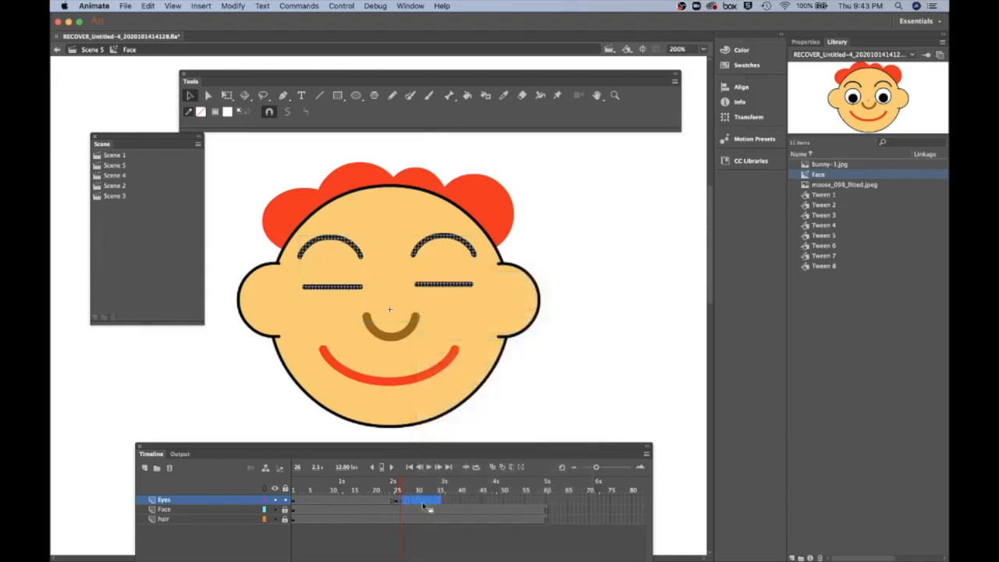
# - Insert a keyframe at frame 36 of the Eyes layer and clear the keyframe at frame 25
pyautogui.click(441, 502)
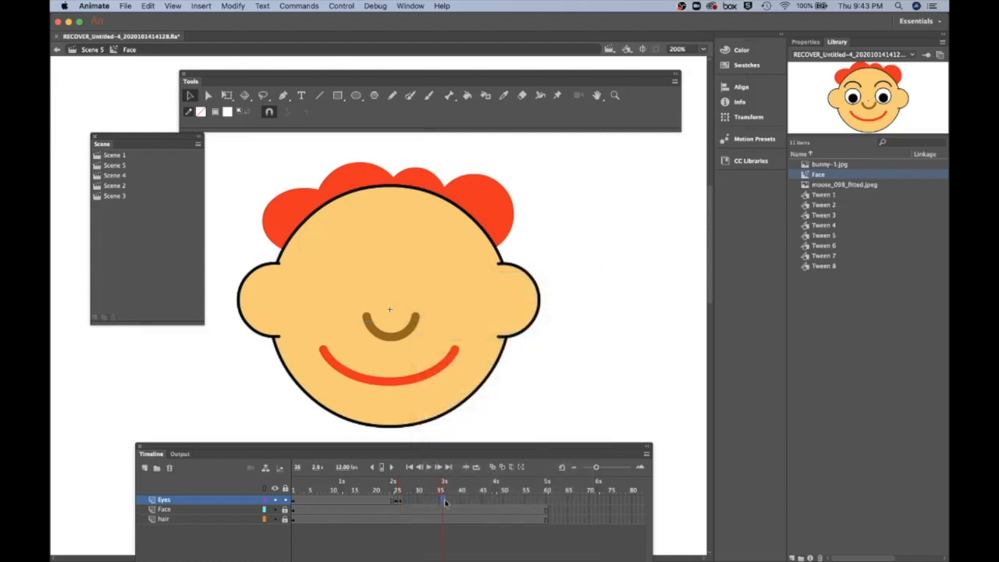
pyautogui.hotkey('ctrl', 'shift', 'v')
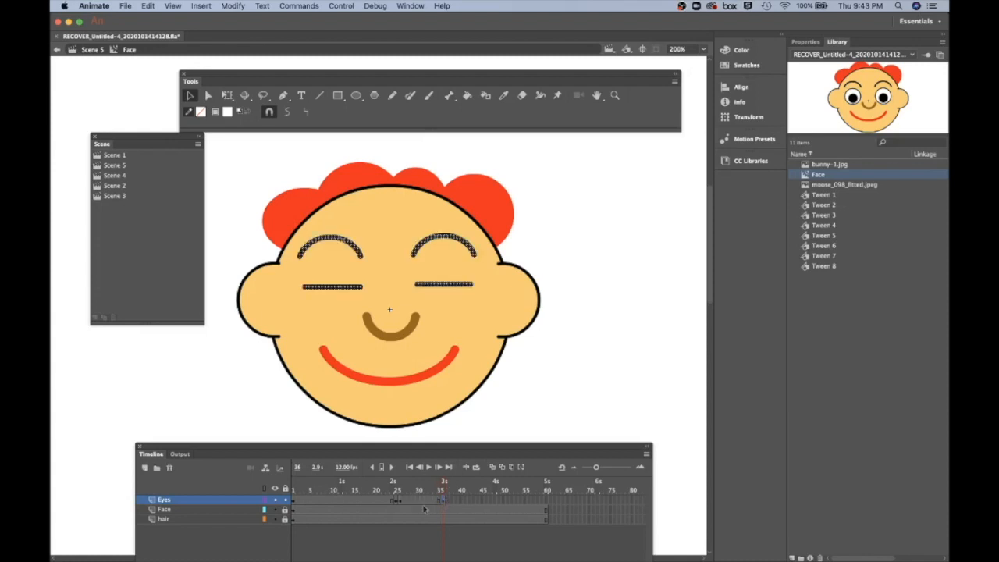
pyautogui.click(396, 502)
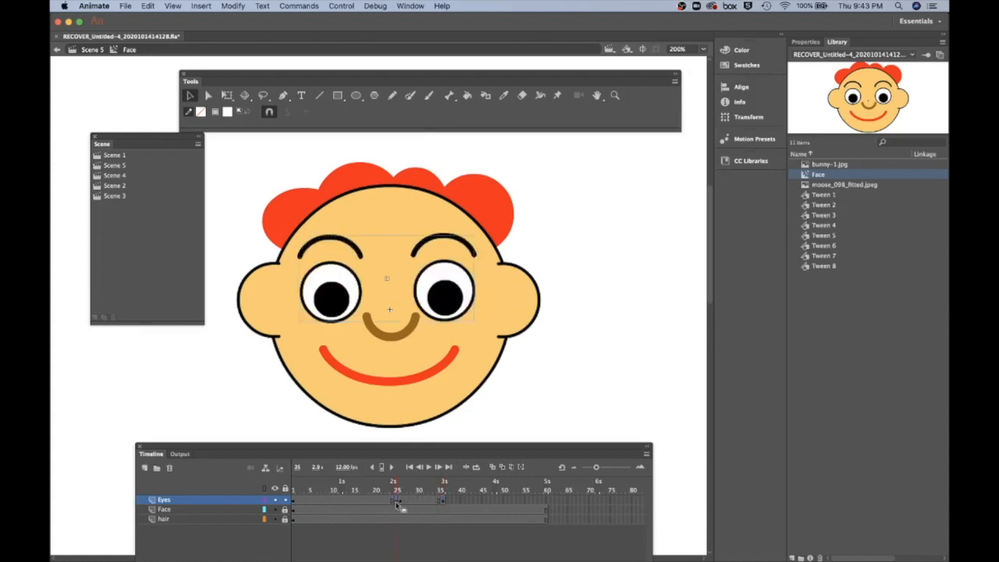
pyautogui.rightClick(396, 505)
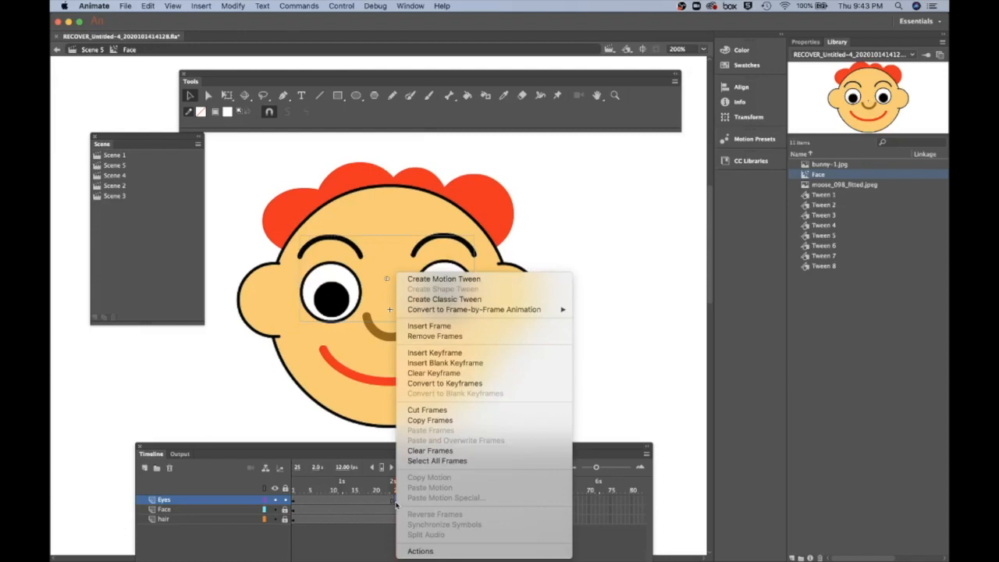
pyautogui.click(421, 375)
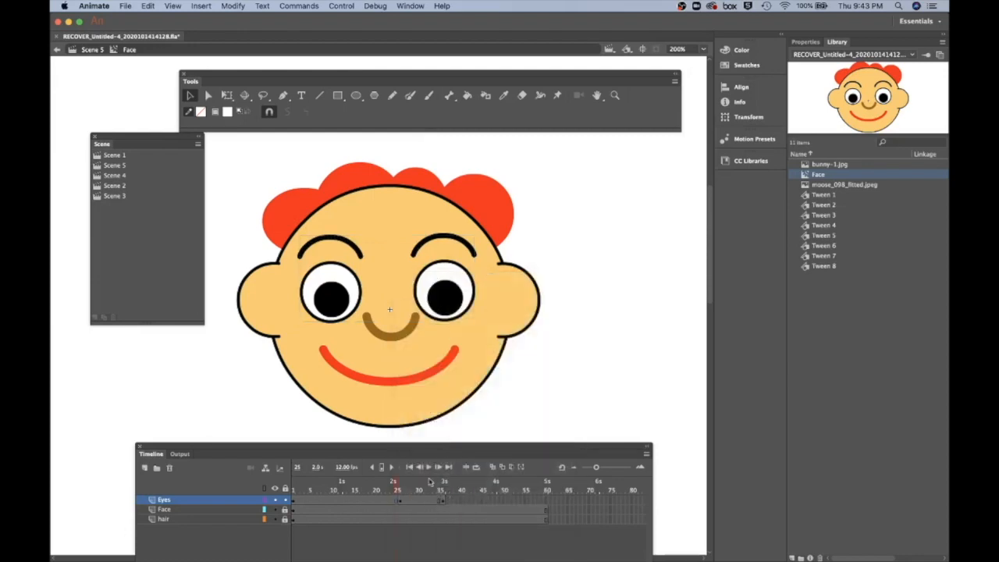
# - Scrub through the blink and delete the closed-eye artwork from the Eyes layer's keyframe at frame 36
pyautogui.moveTo(396, 487); pyautogui.dragTo(431, 489)
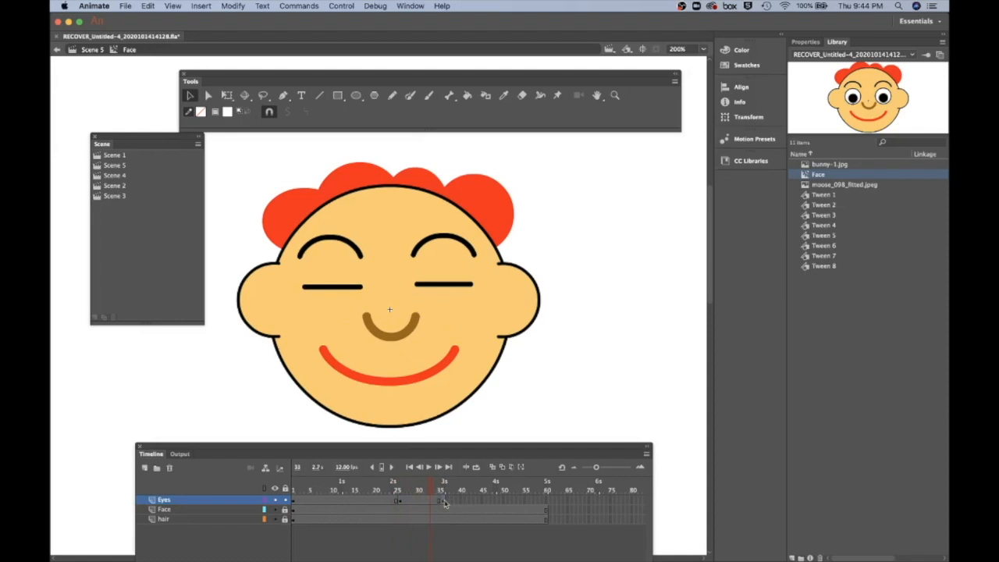
pyautogui.click(445, 502)
pyautogui.press('Delete')
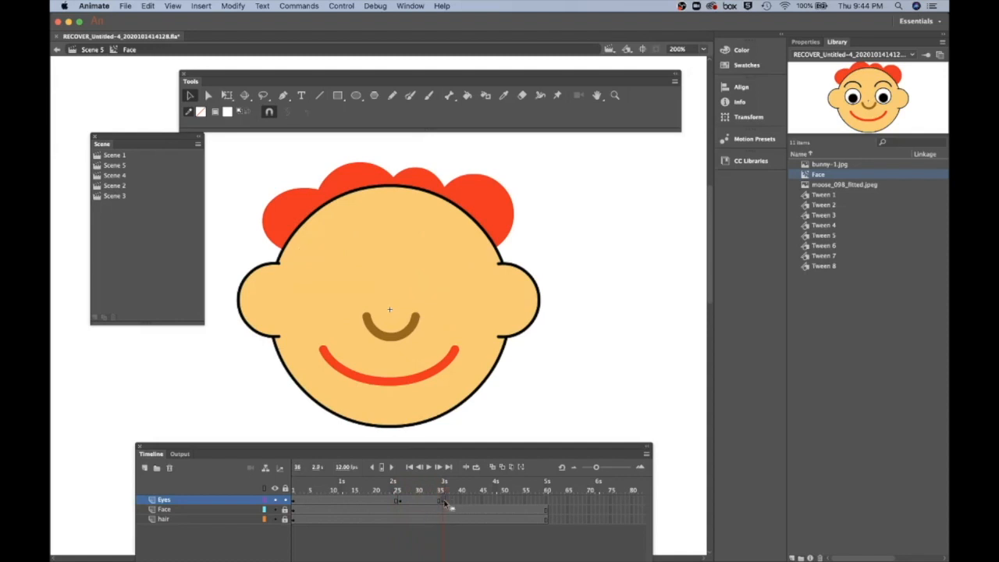
# - Copy the open eyes from frame 1 and paste them in place at frame 36 of the Eyes layer
pyautogui.click(295, 506)
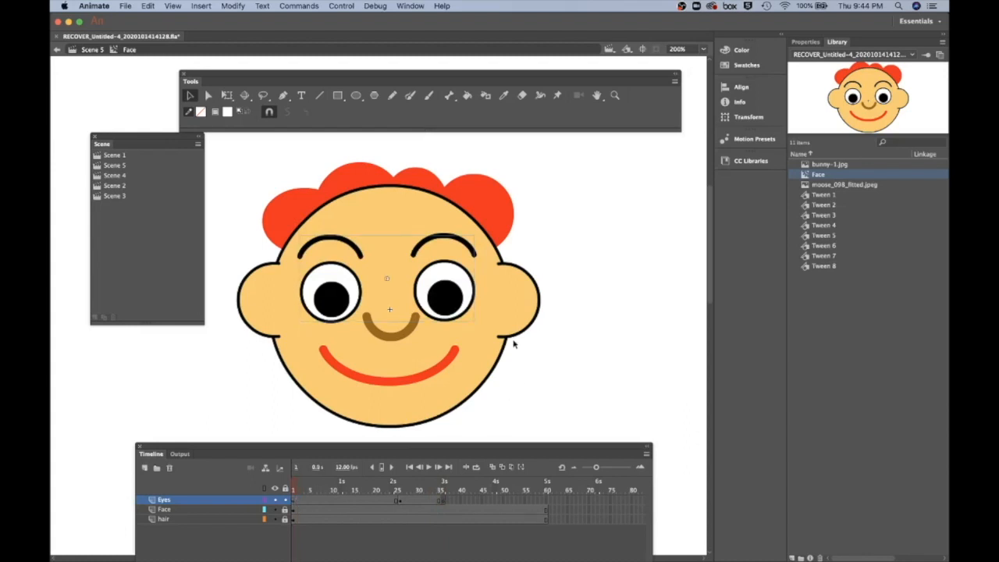
pyautogui.click(148, 7)
pyautogui.click(160, 55)
pyautogui.click(444, 500)
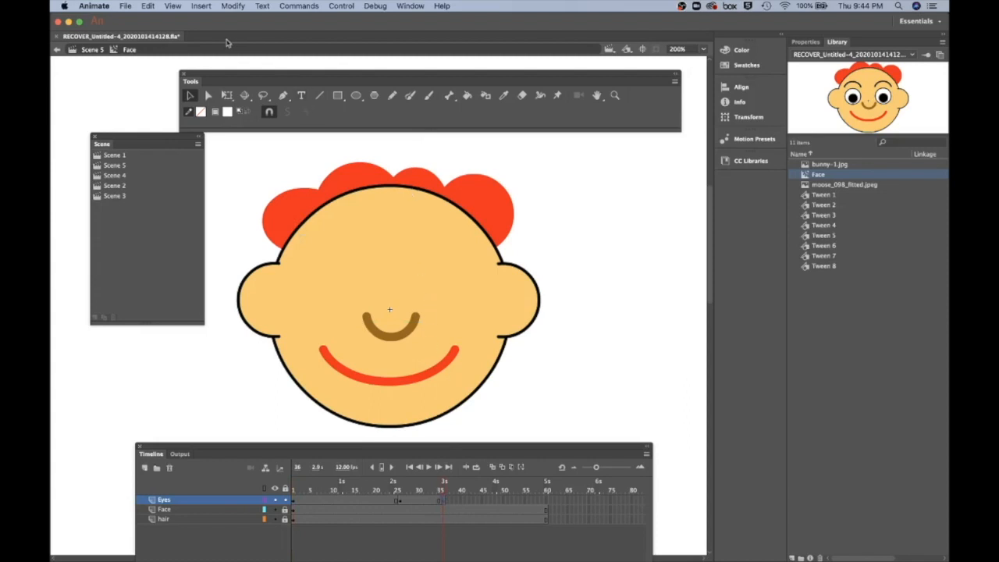
pyautogui.click(151, 7)
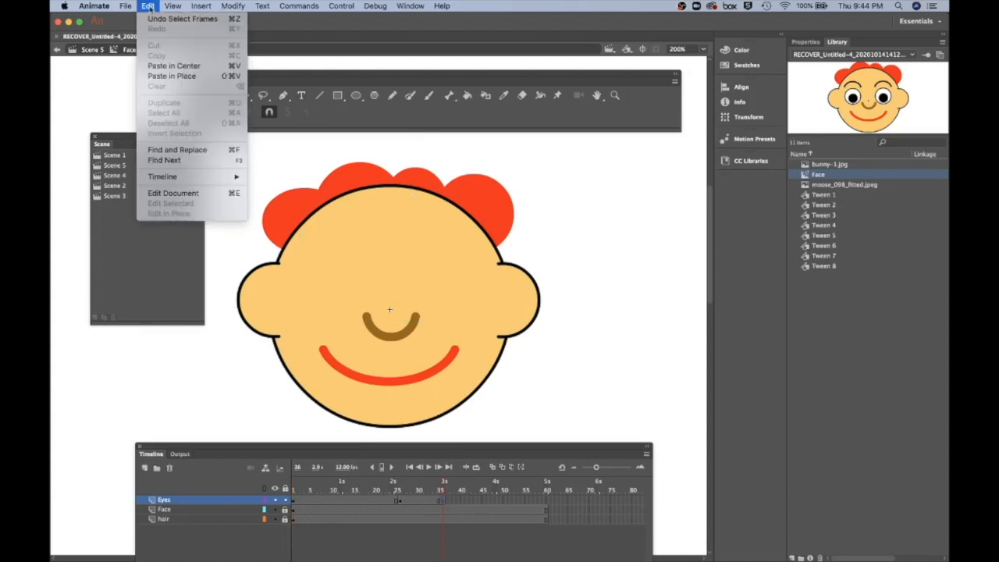
pyautogui.click(167, 76)
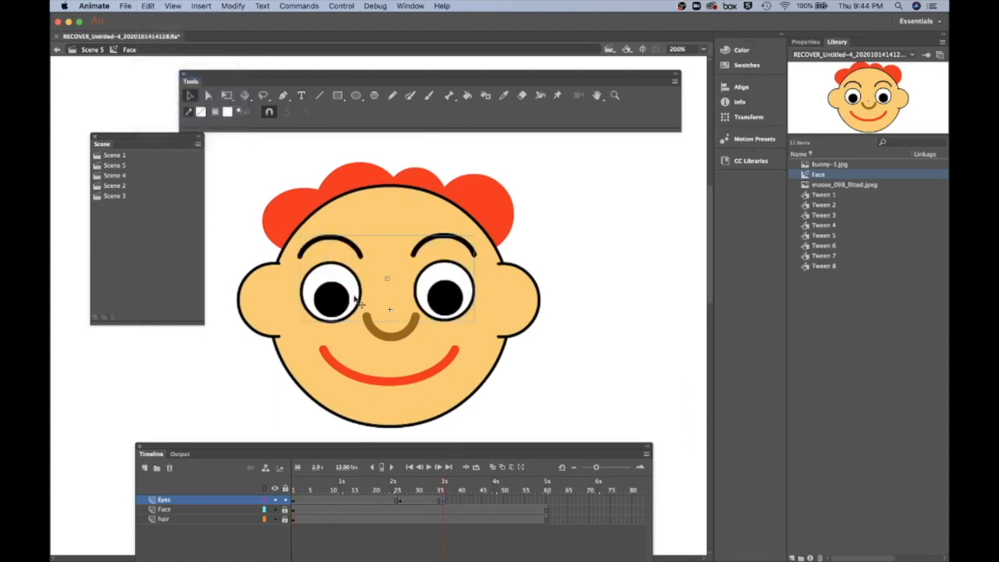
pyautogui.click(466, 487)
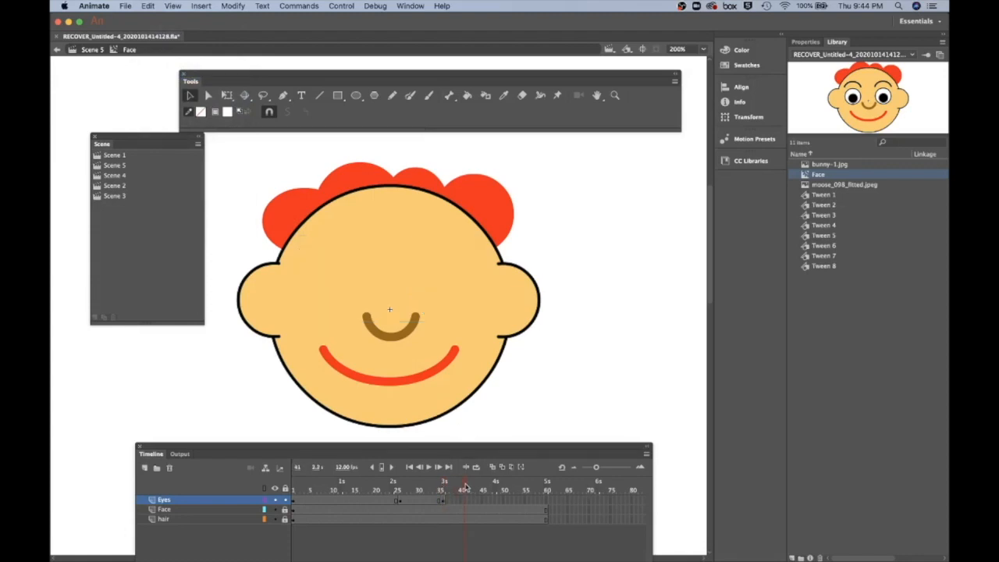
pyautogui.moveTo(465, 487); pyautogui.dragTo(445, 487)
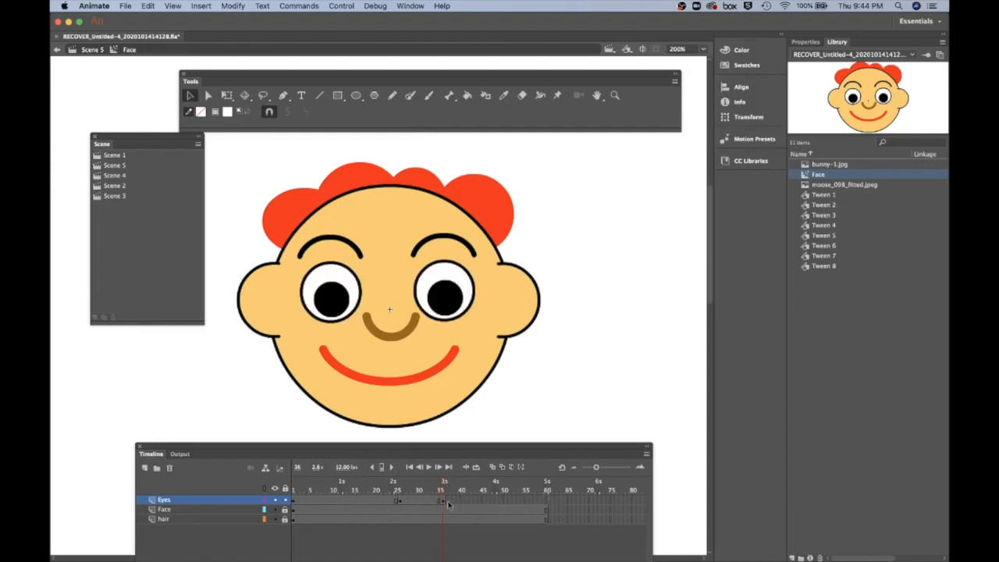
# - Extend the open eyes on the Eyes layer through frame 60 and scrub back over the final frames
pyautogui.click(546, 500)
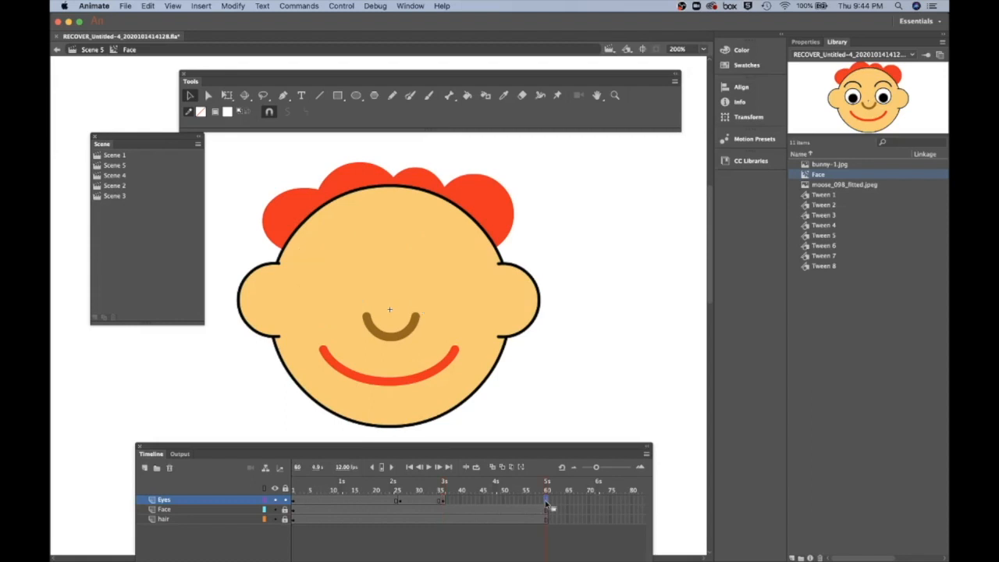
pyautogui.press('F6')
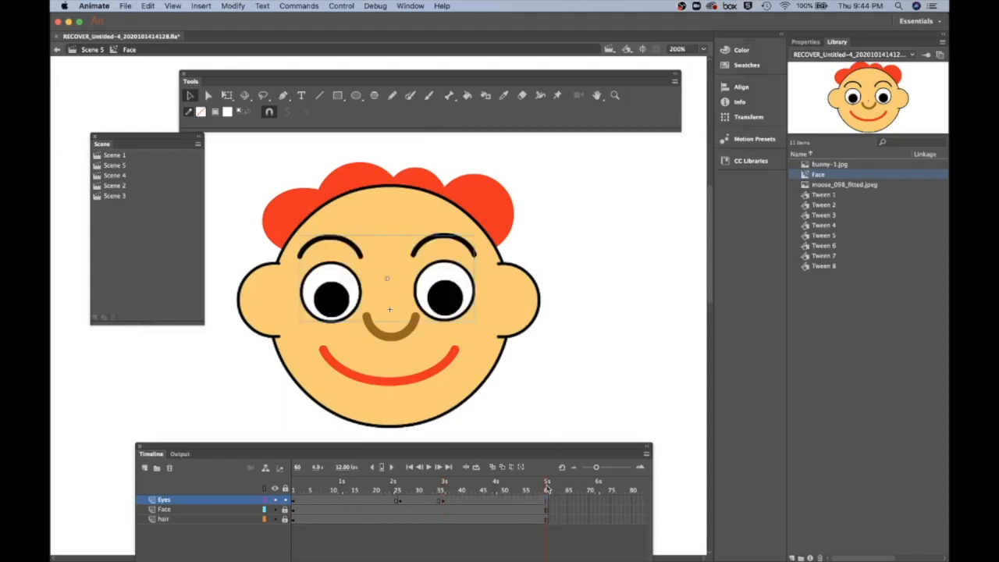
pyautogui.click(539, 488)
pyautogui.moveTo(539, 488); pyautogui.dragTo(484, 485)
# - Return from the Face symbol to Scene 5 and extend Layer_1 to frame 60
pyautogui.click(92, 50)
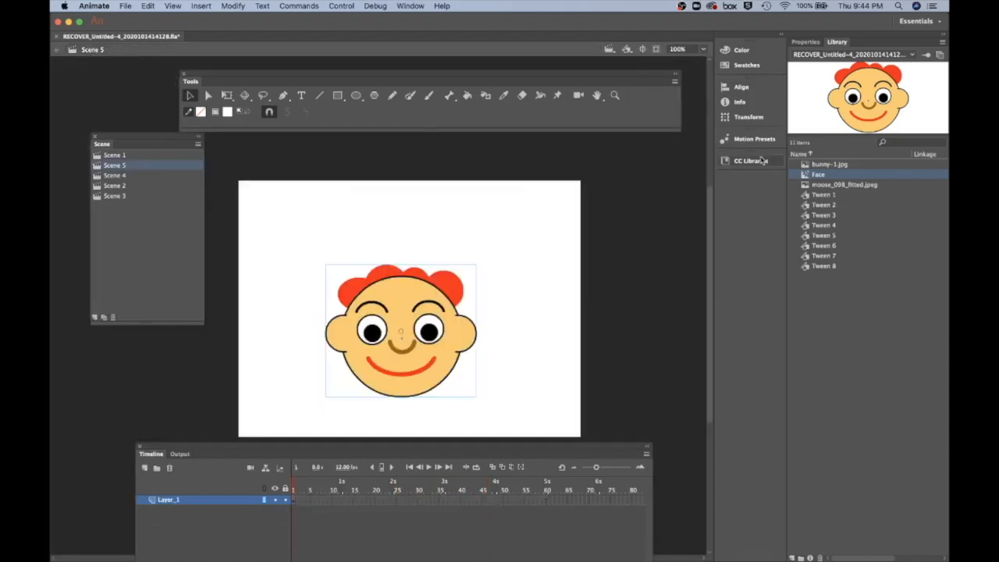
pyautogui.doubleClick(805, 177)
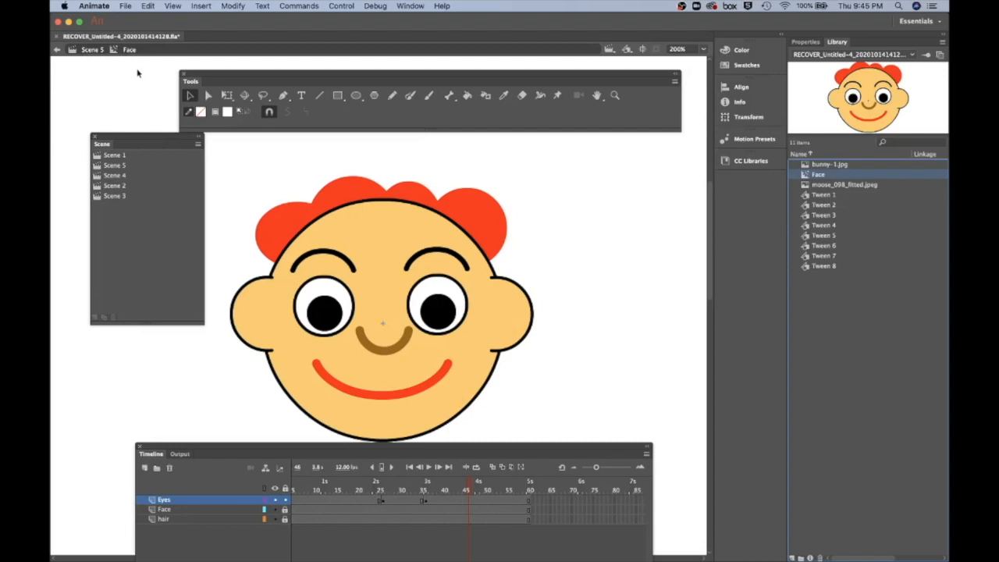
pyautogui.click(92, 50)
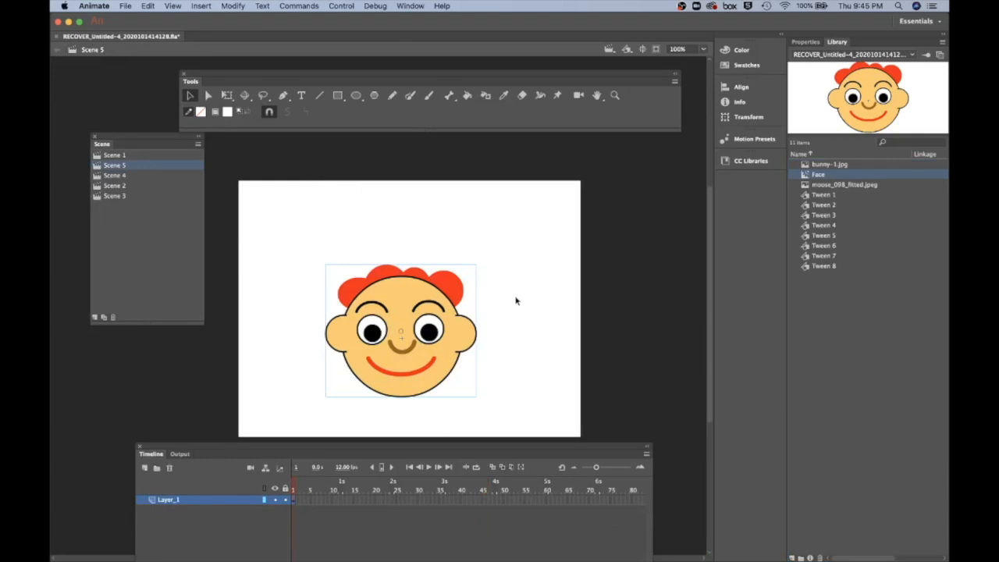
pyautogui.click(547, 500)
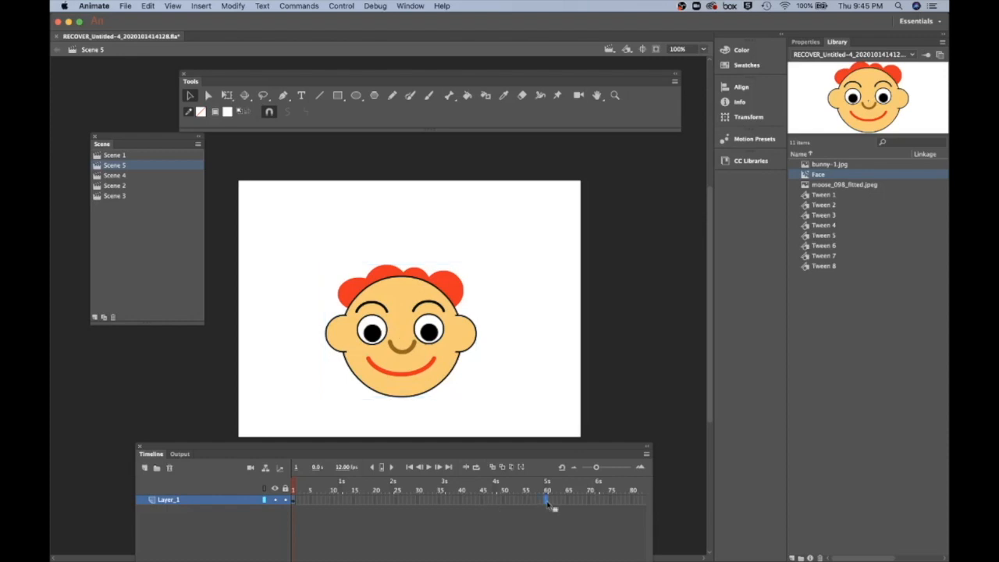
pyautogui.press('F6')
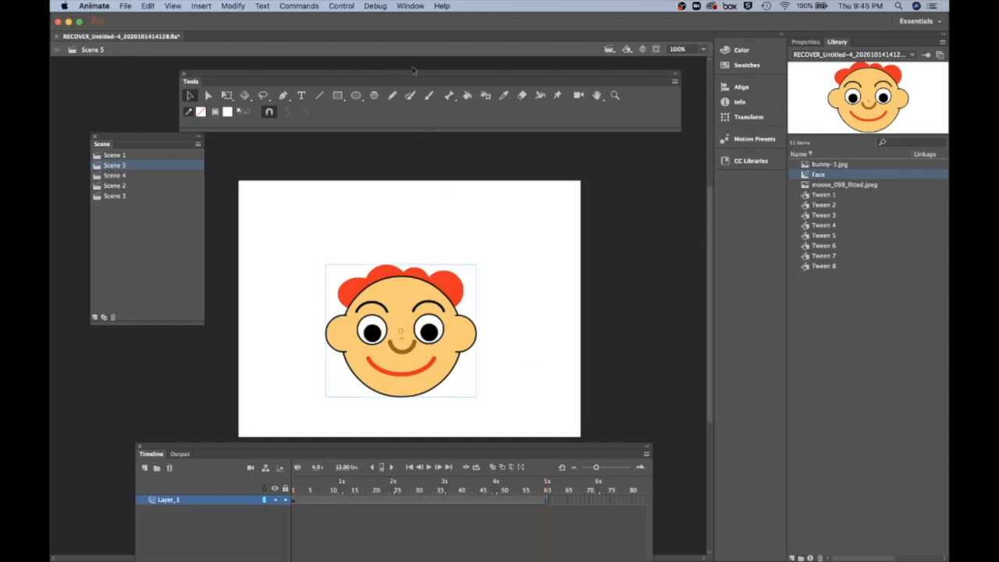
# - Test Scene 5 to watch the face blink, and close the preview
pyautogui.click(341, 6)
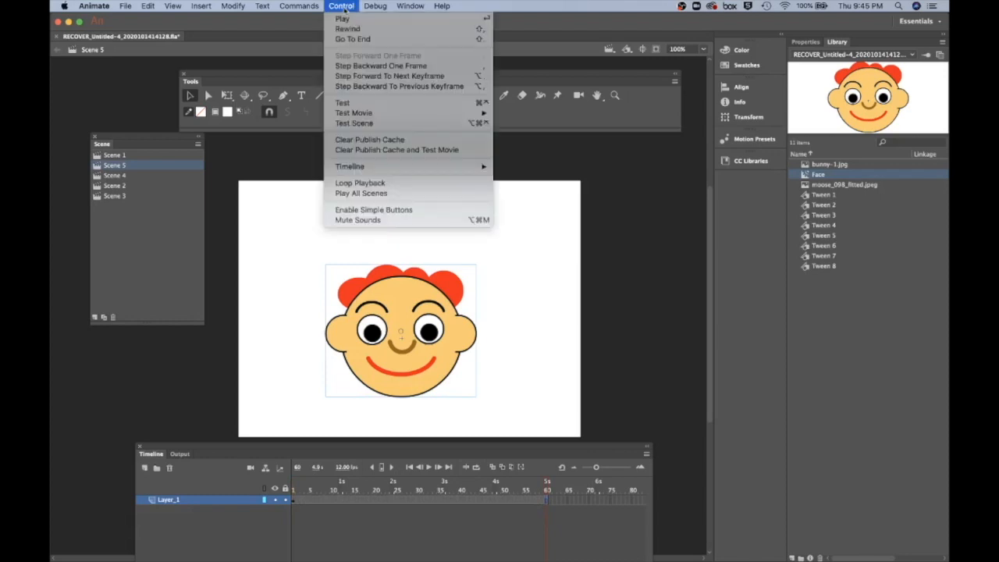
pyautogui.click(354, 123)
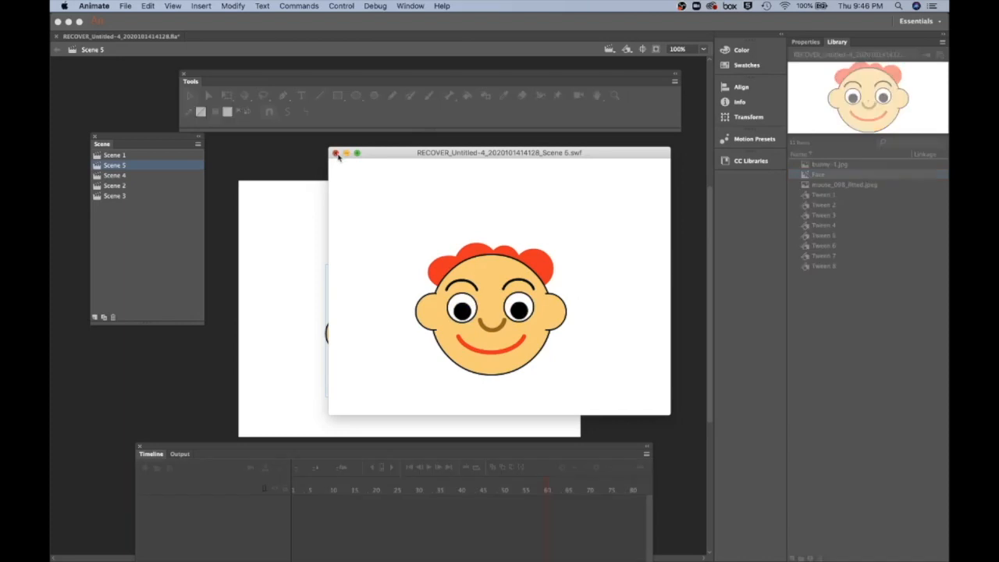
pyautogui.click(336, 154)
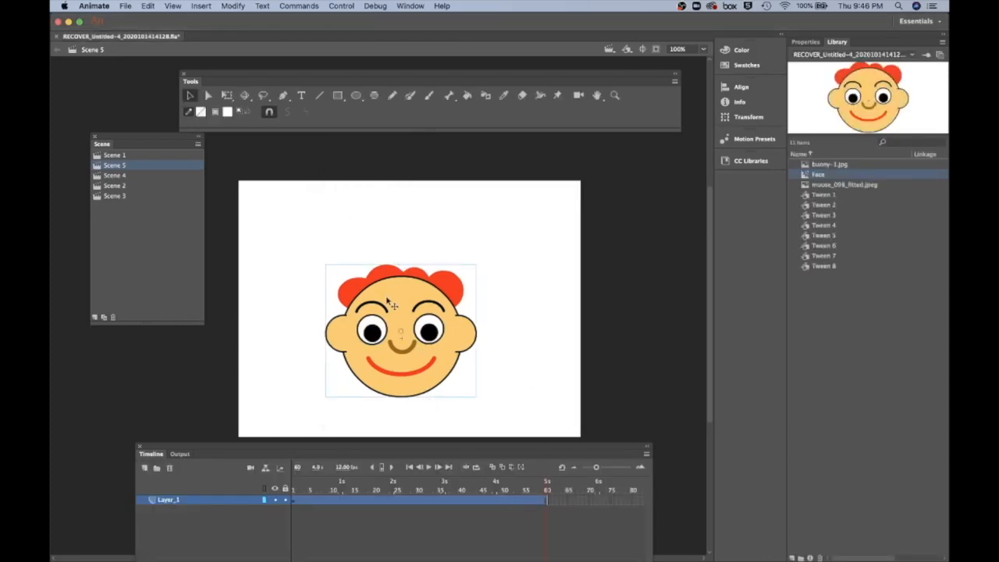
# - Move the face below the stage at frame 1 of Layer_1
pyautogui.scroll(-4, 386, 298)
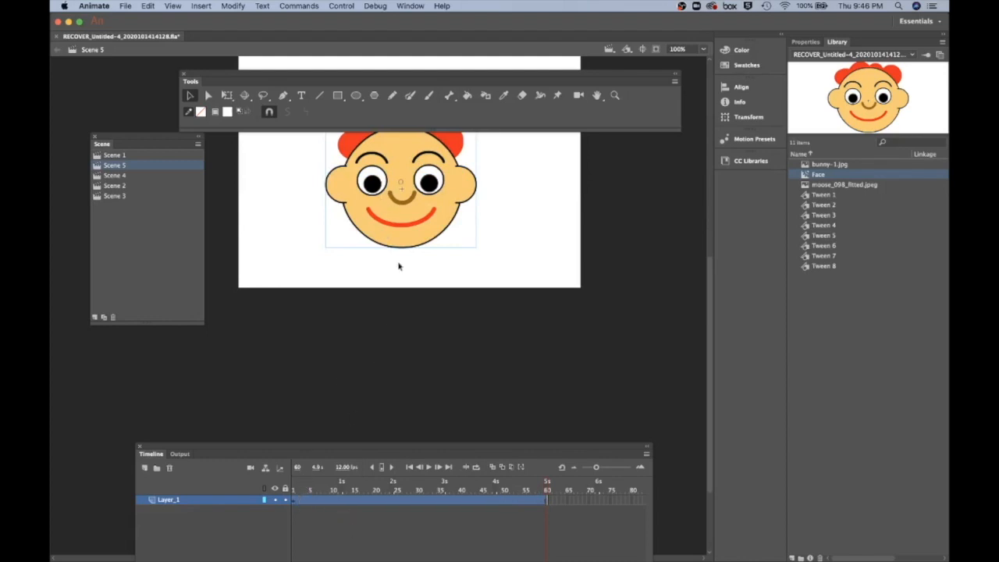
pyautogui.click(295, 505)
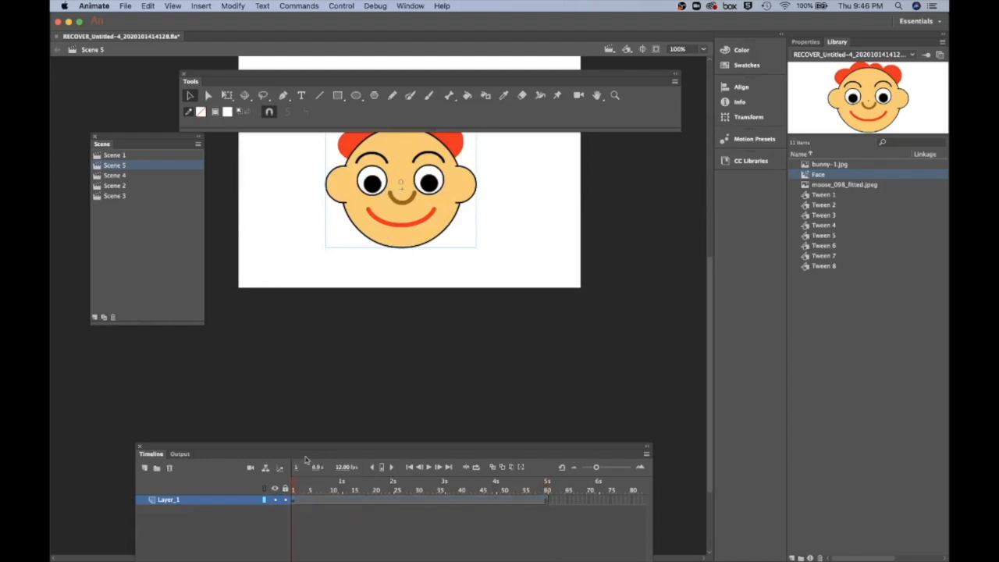
pyautogui.moveTo(402, 165); pyautogui.dragTo(415, 348)
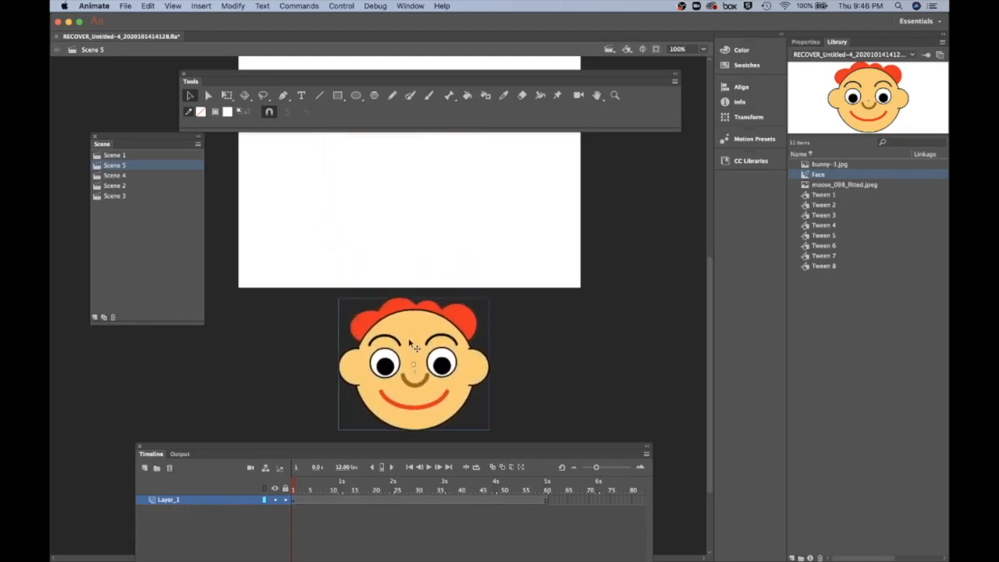
# - Insert a keyframe at frame 16 of Layer_1 and create classic tweens across the layer's frames
pyautogui.click(359, 501)
pyautogui.click(295, 502)
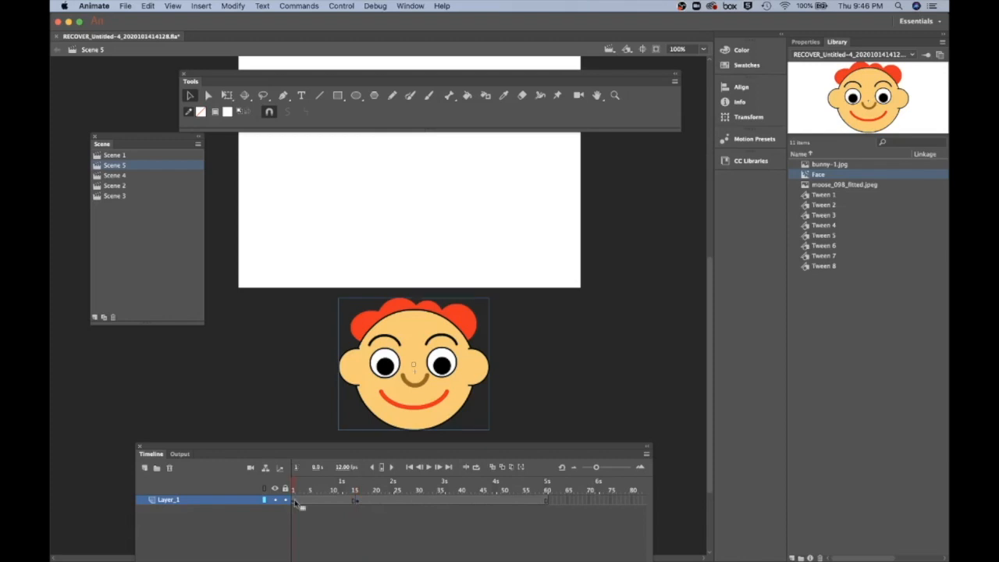
pyautogui.click(359, 501)
pyautogui.rightClick(326, 504)
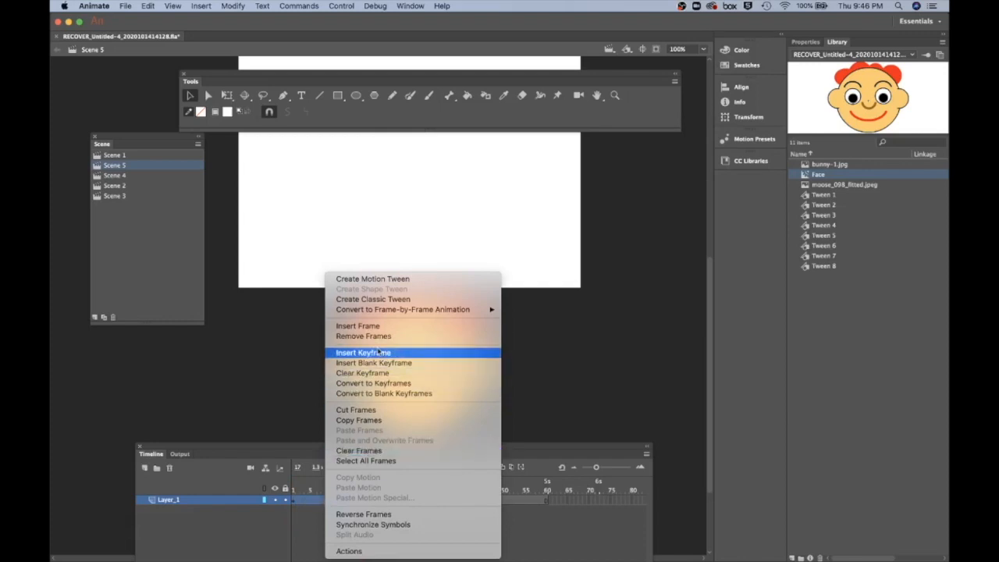
pyautogui.click(375, 301)
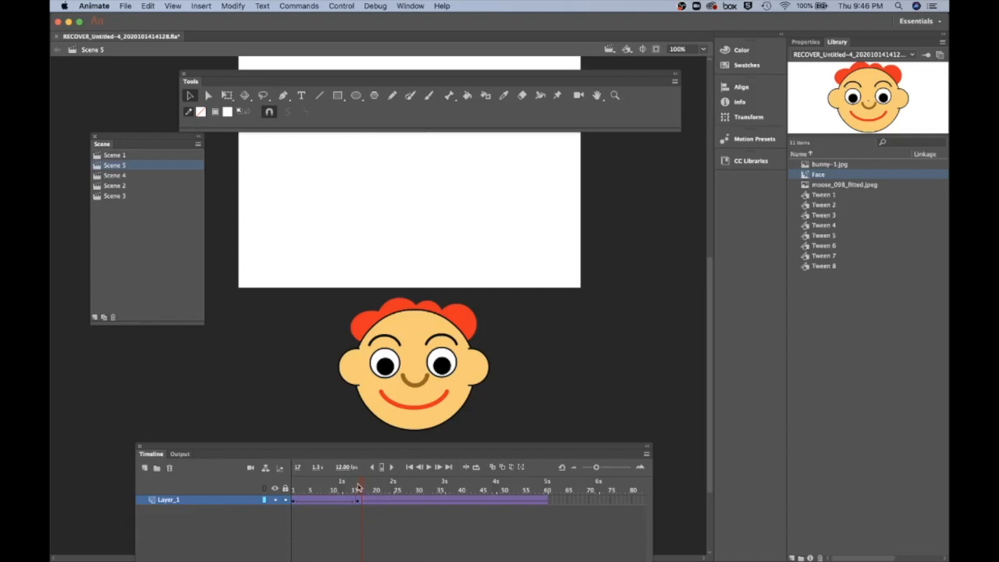
# - Insert a keyframe at frame 35 of Layer_1 and move the face straight up onto the stage
pyautogui.moveTo(361, 487); pyautogui.dragTo(438, 490)
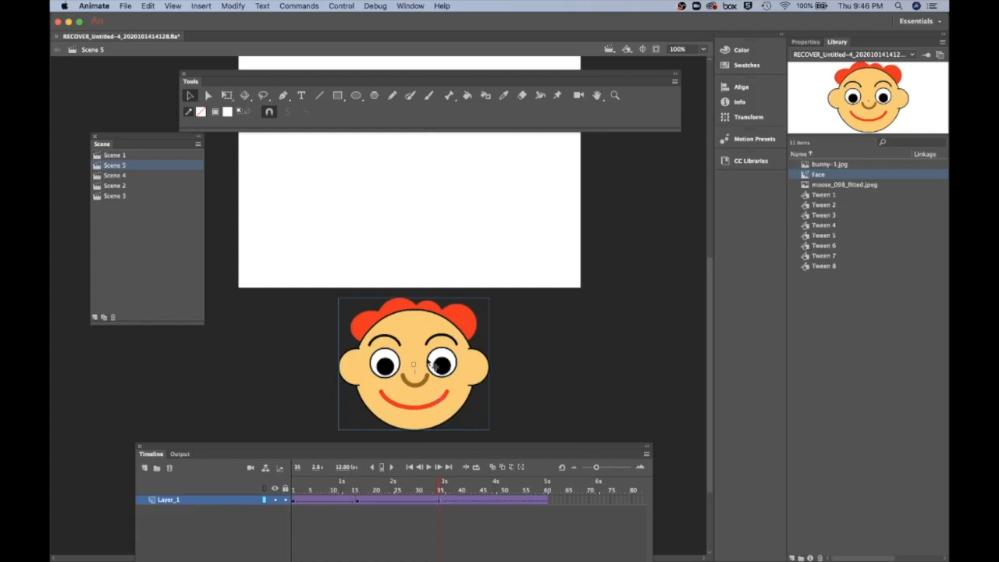
pyautogui.moveTo(429, 375); pyautogui.dragTo(428, 221)
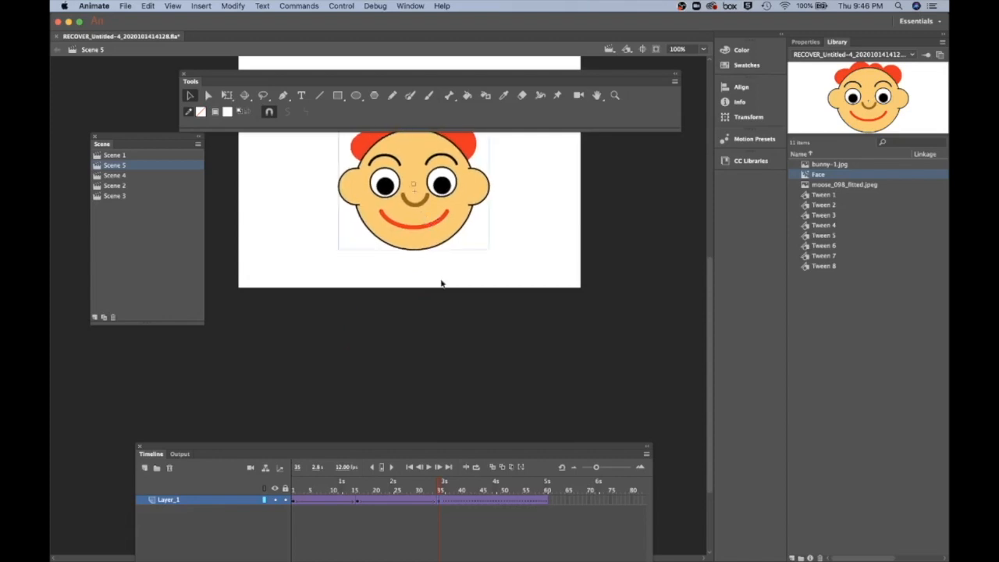
# - Insert a keyframe at frame 60 of Layer_1 and test the scene
pyautogui.click(546, 502)
pyautogui.click(546, 501)
pyautogui.press('F6')
pyautogui.click(349, 8)
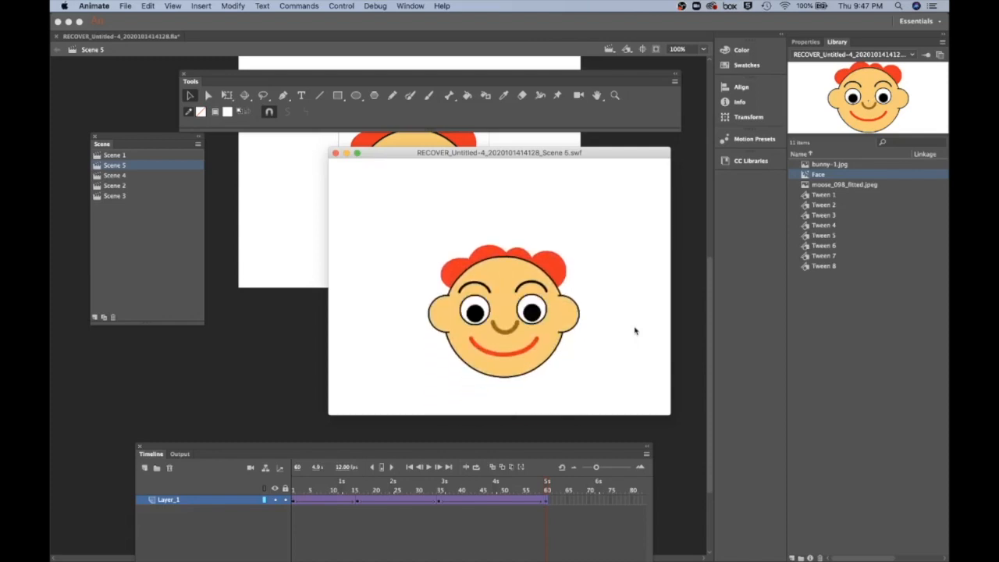
pyautogui.click(336, 153)
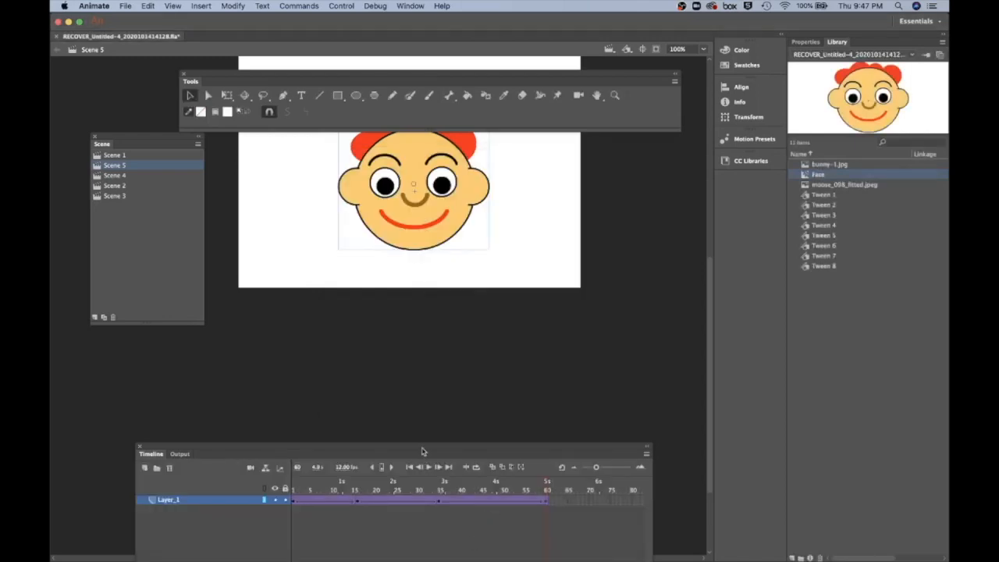
# - Move the timeline clear of the window's edge and insert a keyframe at frame 100 of Layer_1
pyautogui.moveTo(421, 452); pyautogui.dragTo(409, 377)
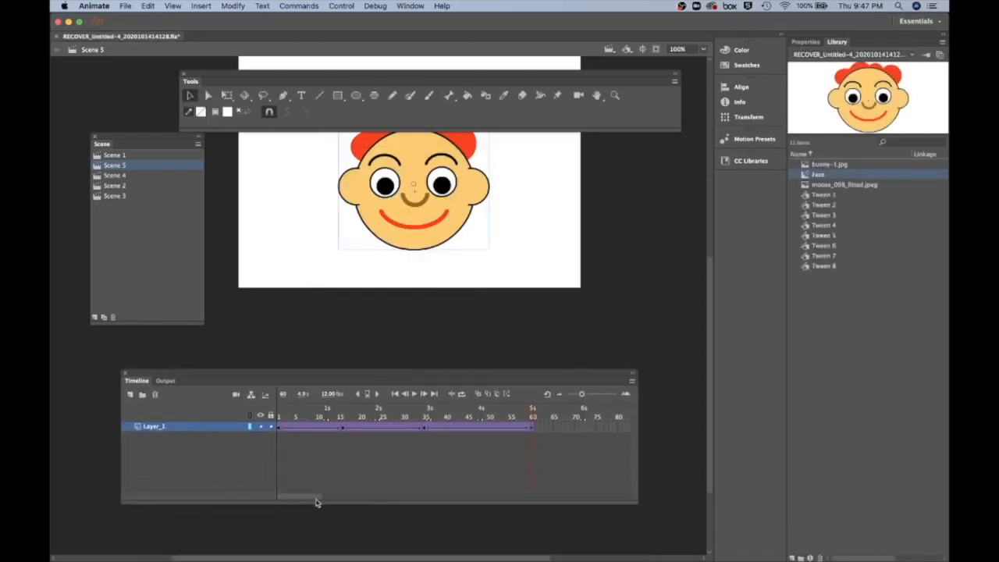
pyautogui.moveTo(317, 502); pyautogui.dragTo(342, 500)
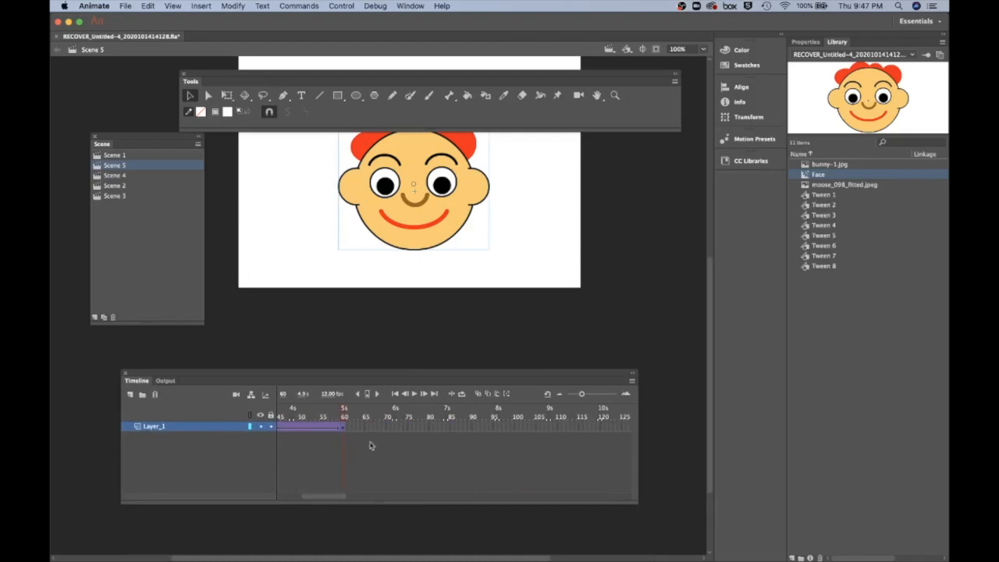
pyautogui.click(515, 428)
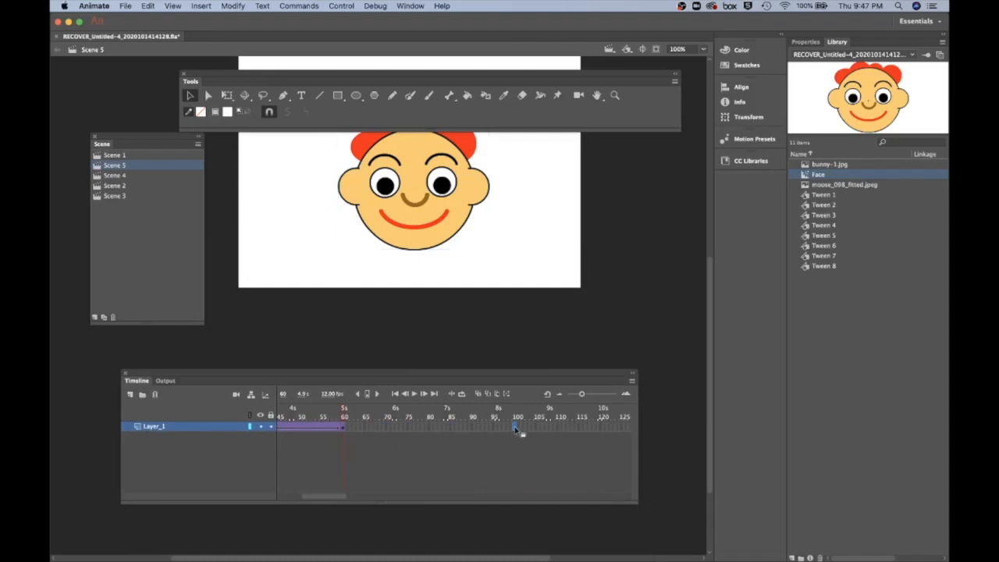
pyautogui.press('F5')
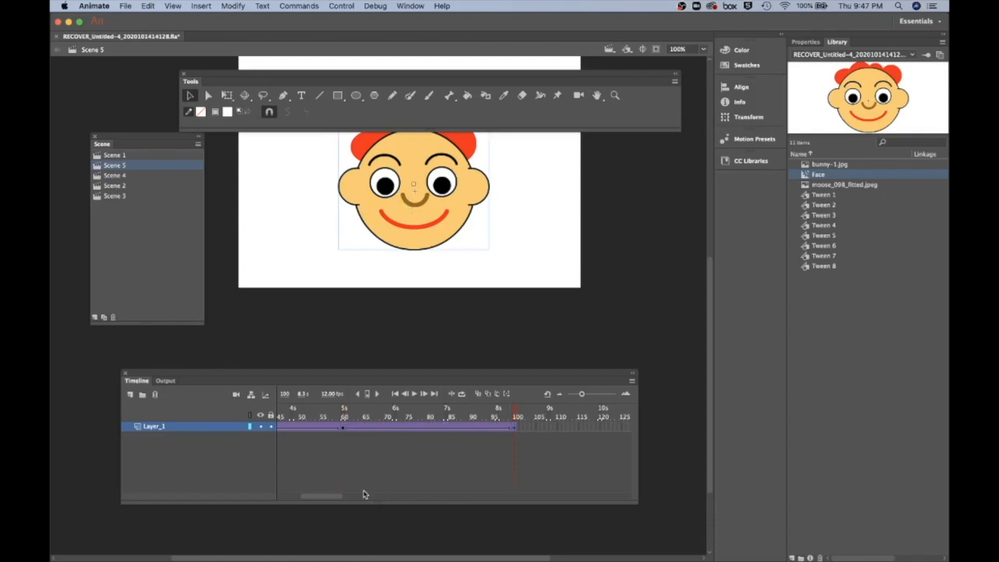
# - Insert a keyframe at frame 126 of Layer_1 and move the face horizontally off the stage's right side
pyautogui.moveTo(334, 494); pyautogui.dragTo(352, 498)
pyautogui.click(509, 426)
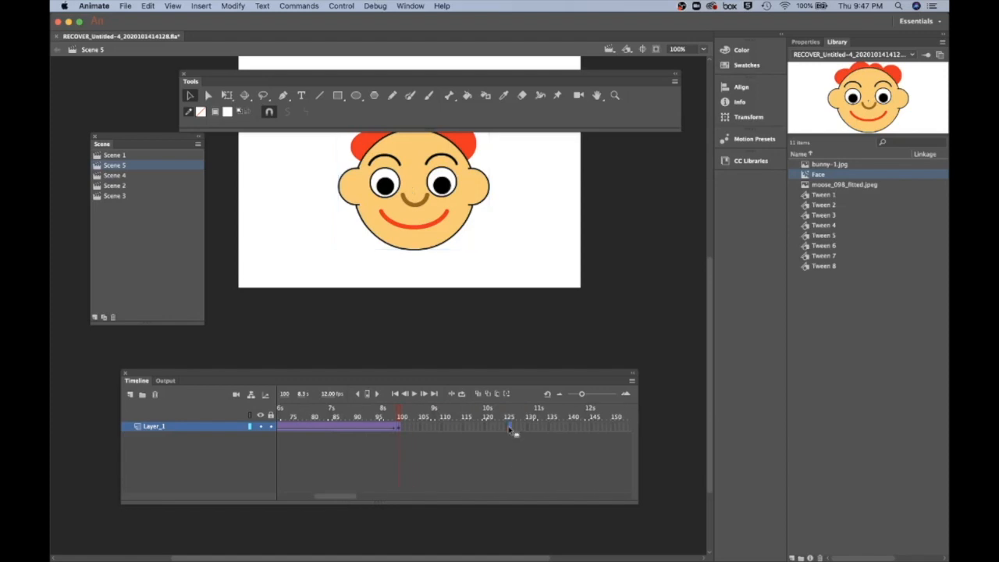
pyautogui.press('F6')
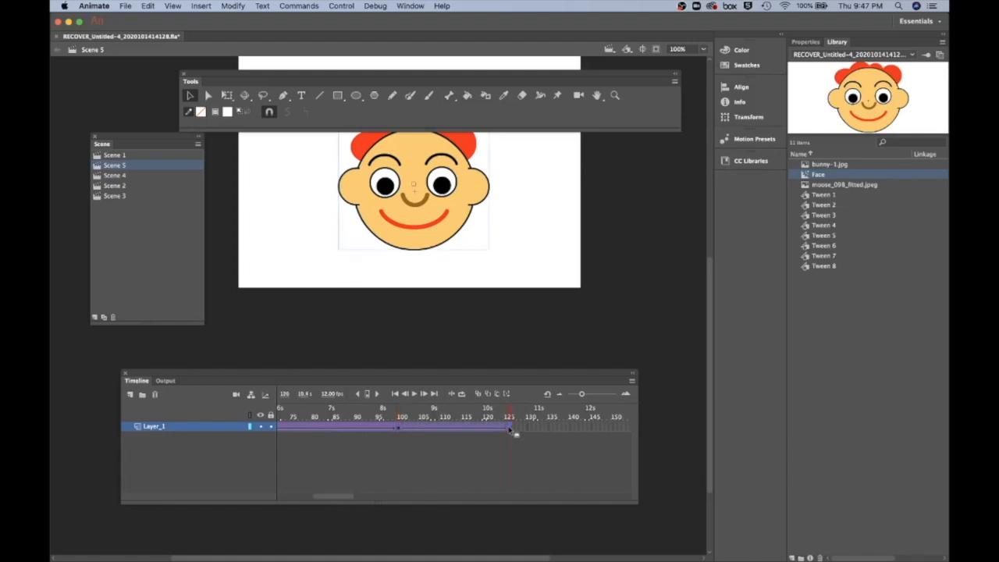
pyautogui.moveTo(419, 223); pyautogui.dragTo(678, 225)
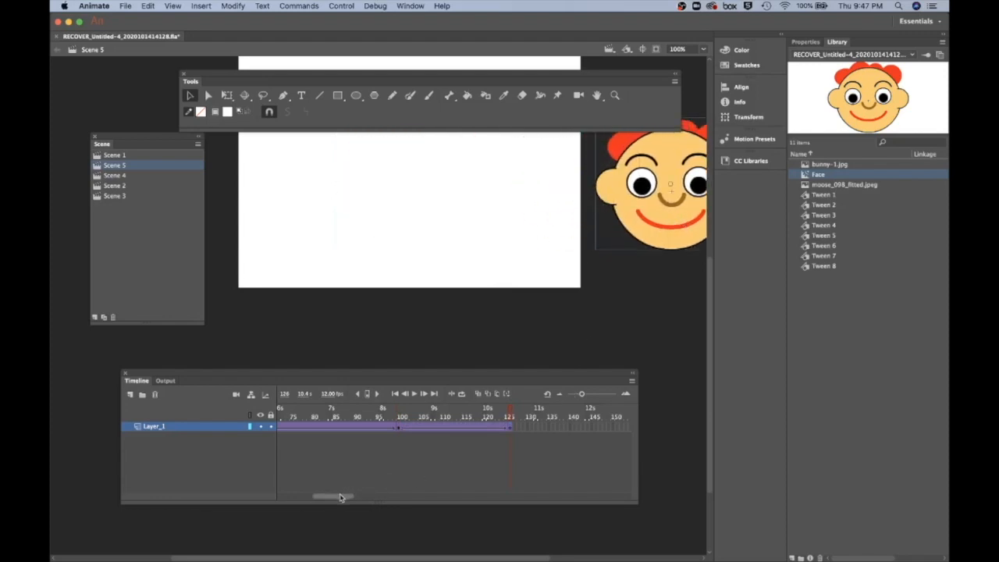
# - Extend Layer_1 to frame 150 with a closing keyframe that keeps the face off the stage
pyautogui.moveTo(341, 500); pyautogui.dragTo(357, 499)
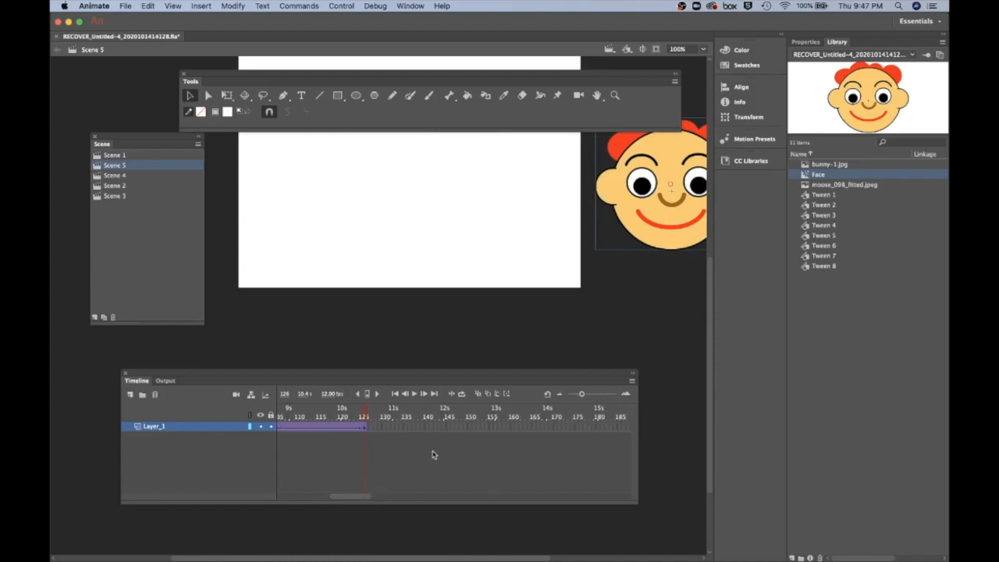
pyautogui.click(467, 427)
pyautogui.press('F5')
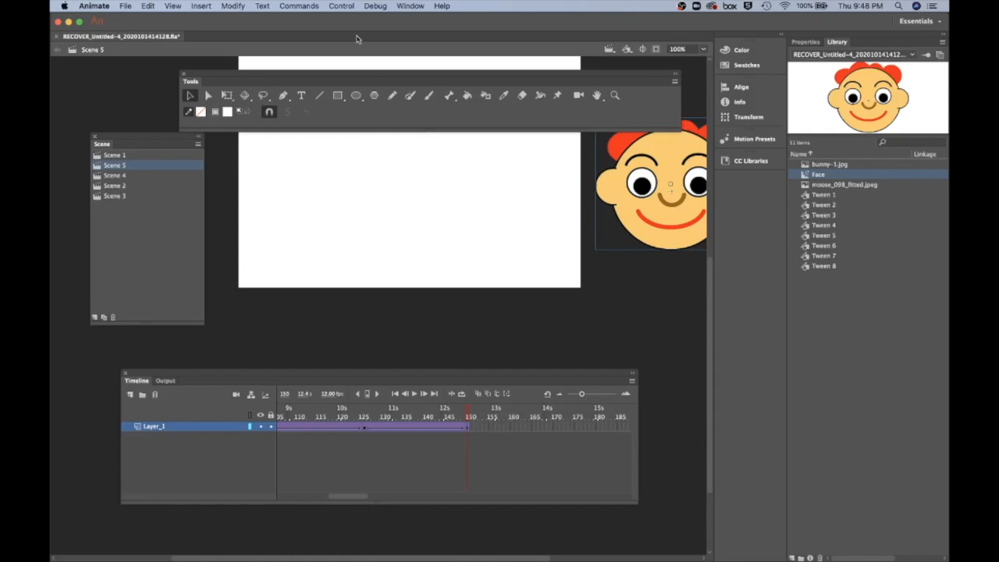
# - Test Scene 5 to watch the face enter, blink and exit, and close the preview
pyautogui.click(341, 7)
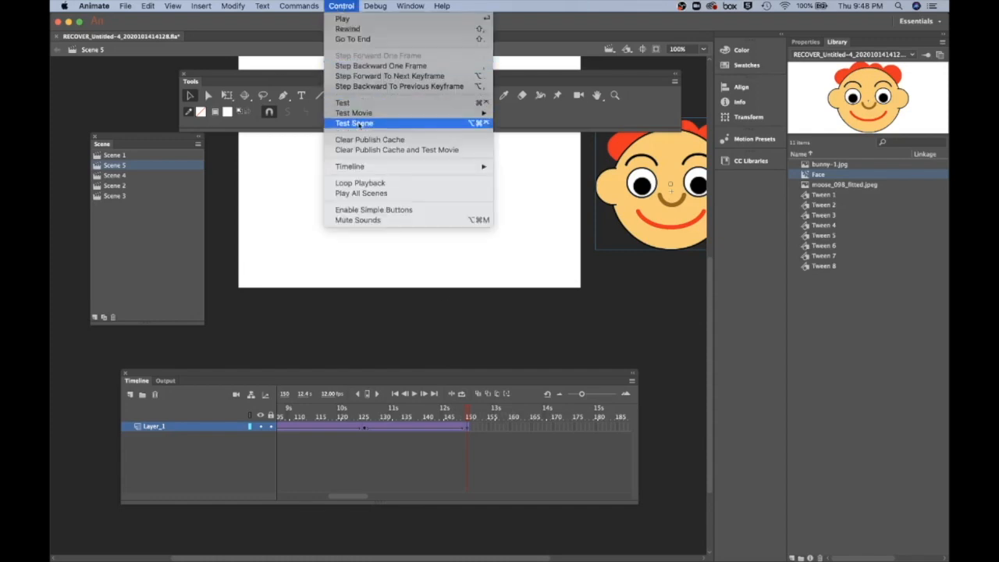
pyautogui.click(355, 123)
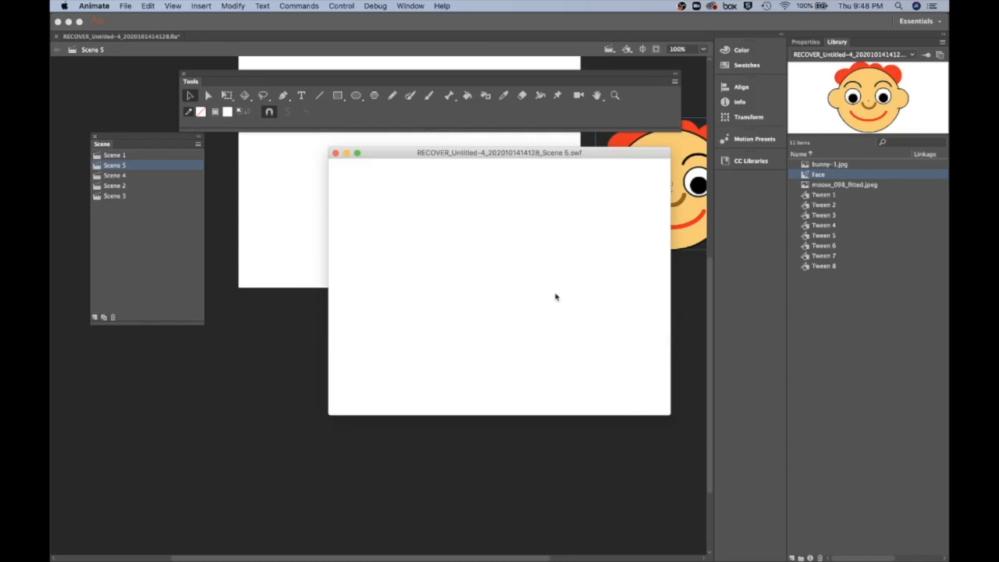
pyautogui.click(336, 156)
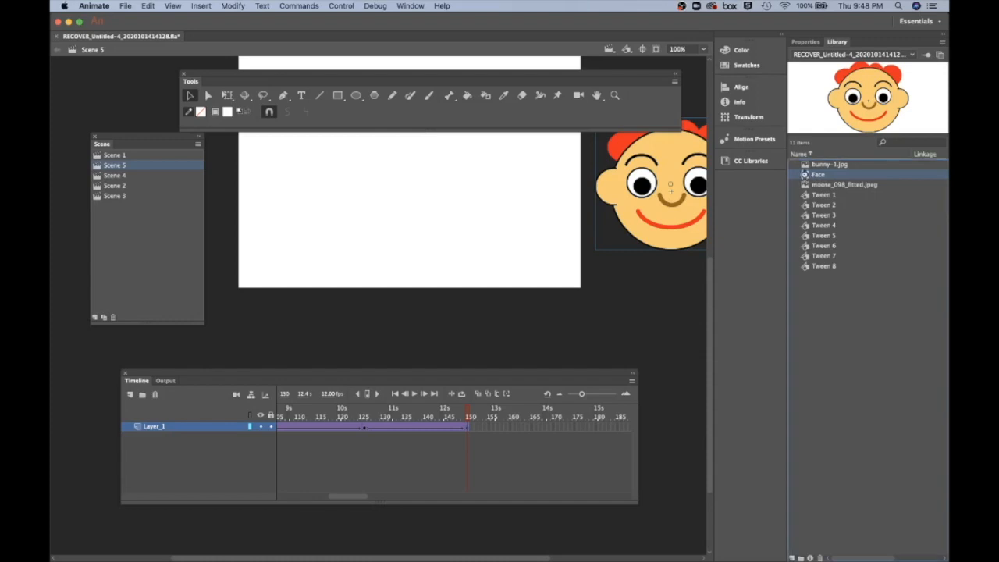
# - Open the Face symbol for editing, move the timeline clear of the face and remove nine frames before the blink on the Eyes layer
pyautogui.doubleClick(804, 175)
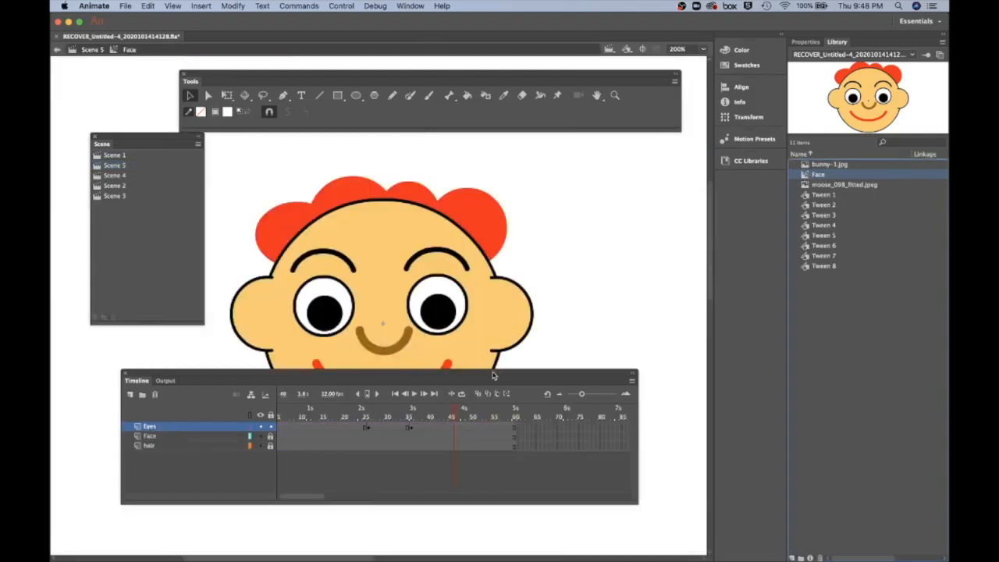
pyautogui.moveTo(493, 375); pyautogui.dragTo(523, 432)
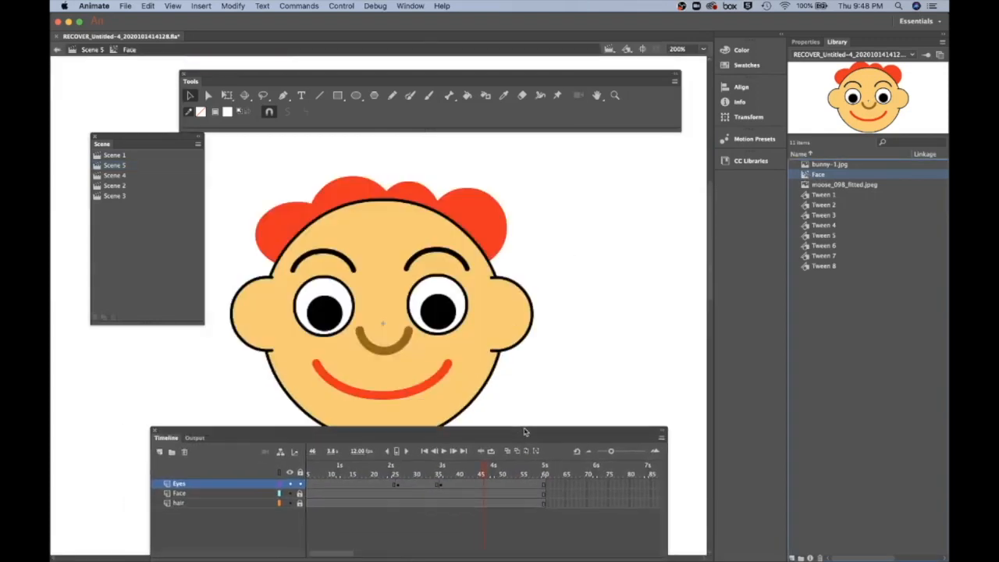
pyautogui.click(346, 485)
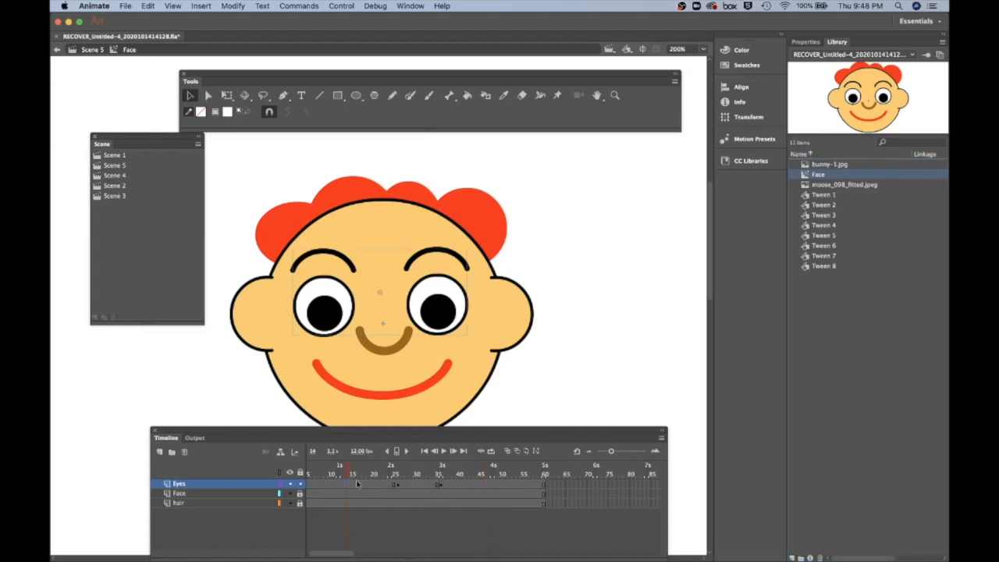
pyautogui.hotkey('shift', 'F5')
pyautogui.hotkey('shift', 'F5')
pyautogui.hotkey('shift', 'F5')
pyautogui.hotkey('shift', 'F5')
pyautogui.hotkey('shift', 'F5')
pyautogui.hotkey('shift', 'F5')
pyautogui.hotkey('shift', 'F5')
pyautogui.hotkey('shift', 'F5')
pyautogui.hotkey('shift', 'F5')
# - Remove frames after the blink on the Eyes layer so that it ends at frame 38
pyautogui.click(438, 483)
pyautogui.hotkey('shift', 'F5')
pyautogui.hotkey('shift', 'F5')
pyautogui.hotkey('shift', 'F5')
pyautogui.hotkey('shift', 'F5')
pyautogui.hotkey('shift', 'F5')
pyautogui.hotkey('shift', 'F5')
pyautogui.hotkey('shift', 'F5')
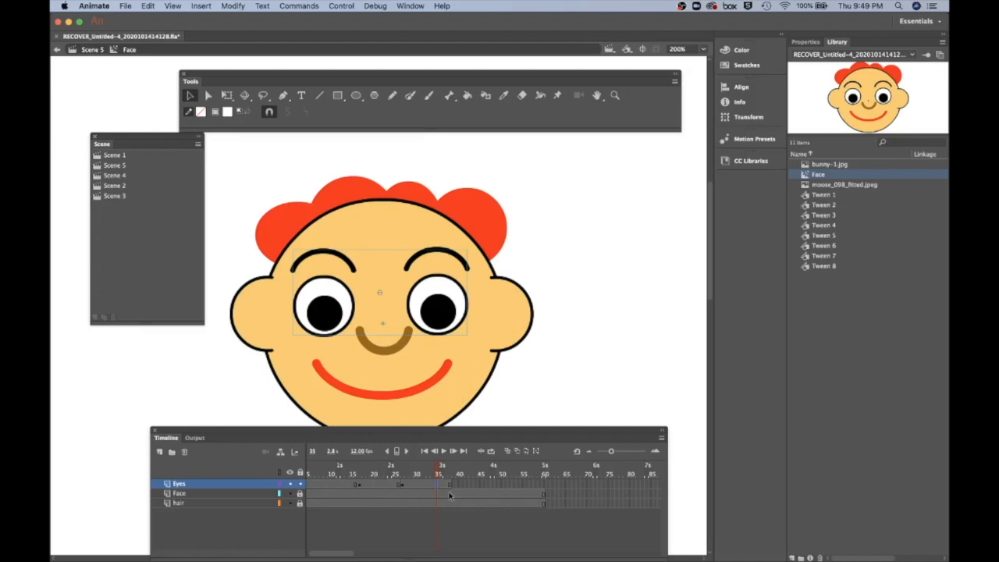
# - Shorten the Face layer to end at frame 38, matching the Eyes layer
pyautogui.click(450, 494)
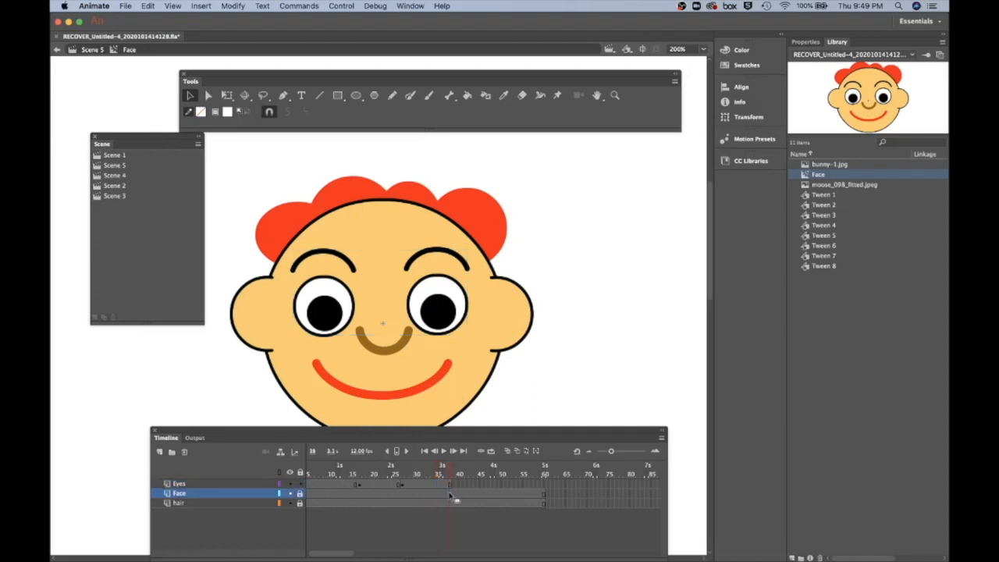
pyautogui.hotkey('shift', 'F5')
pyautogui.hotkey('shift', 'F5')
pyautogui.hotkey('shift', 'F5')
pyautogui.hotkey('shift', 'F5')
pyautogui.hotkey('shift', 'F5')
pyautogui.hotkey('shift', 'F5')
pyautogui.hotkey('shift', 'F5')
pyautogui.hotkey('shift', 'F5')
pyautogui.hotkey('shift', 'F5')
pyautogui.hotkey('shift', 'F5')
pyautogui.hotkey('shift', 'F5')
pyautogui.hotkey('shift', 'F5')
pyautogui.hotkey('shift', 'F5')
pyautogui.hotkey('shift', 'F5')
pyautogui.hotkey('shift', 'F5')
pyautogui.hotkey('shift', 'F5')
pyautogui.hotkey('shift', 'F5')
pyautogui.hotkey('shift', 'F5')
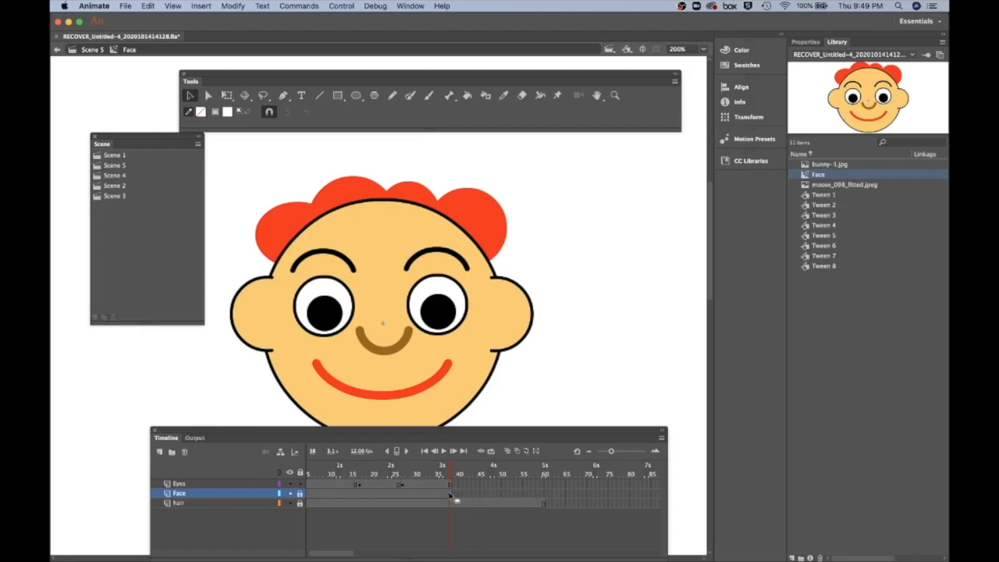
# - Remove the surplus frames from the hair layer so that it also ends at frame 38
pyautogui.click(454, 503)
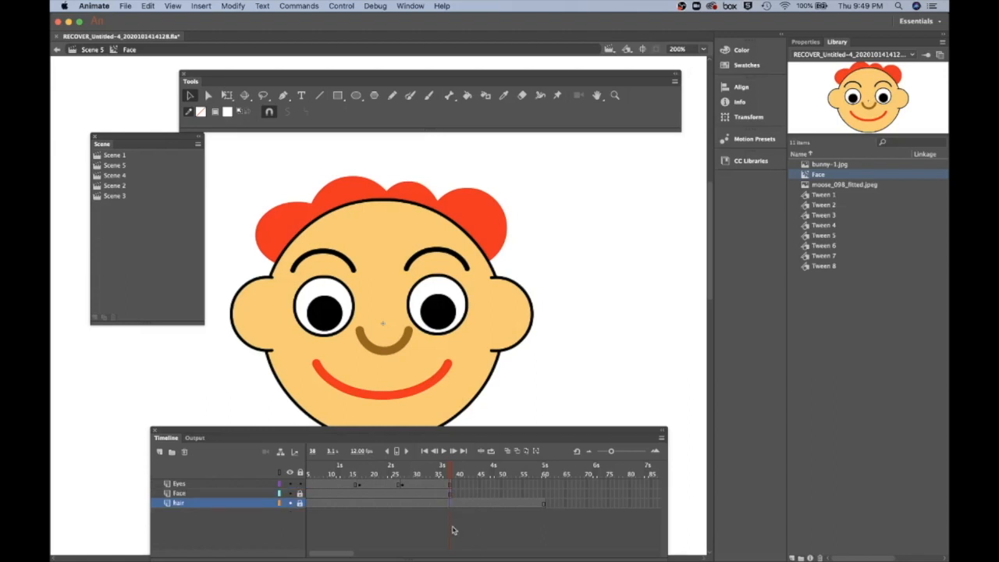
pyautogui.hotkey('shift', 'F5')
pyautogui.hotkey('shift', 'F5')
pyautogui.hotkey('shift', 'F5')
pyautogui.hotkey('shift', 'F5')
pyautogui.hotkey('shift', 'F5')
pyautogui.hotkey('shift', 'F5')
pyautogui.hotkey('shift', 'F5')
pyautogui.hotkey('shift', 'F5')
pyautogui.hotkey('shift', 'F5')
pyautogui.hotkey('shift', 'F5')
pyautogui.hotkey('shift', 'F5')
pyautogui.hotkey('shift', 'F5')
pyautogui.hotkey('shift', 'F5')
pyautogui.hotkey('shift', 'F5')
pyautogui.hotkey('shift', 'F5')
pyautogui.hotkey('shift', 'F5')
pyautogui.hotkey('shift', 'F5')
pyautogui.hotkey('shift', 'F5')
pyautogui.hotkey('shift', 'F5')
pyautogui.hotkey('shift', 'F5')
pyautogui.hotkey('shift', 'F5')
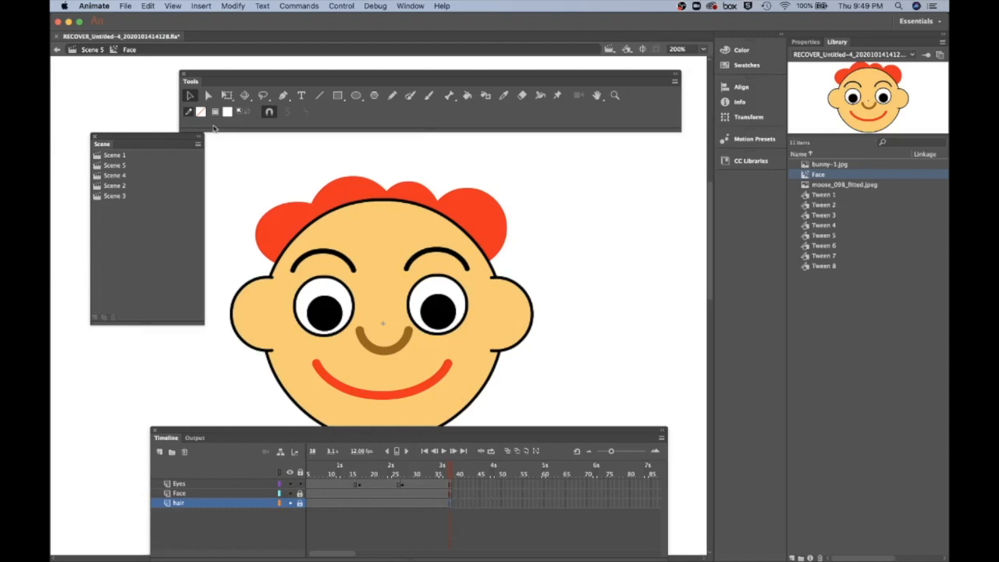
# - Return to Scene 5 and test the scene to check the face's shortened blink cycle
pyautogui.click(92, 50)
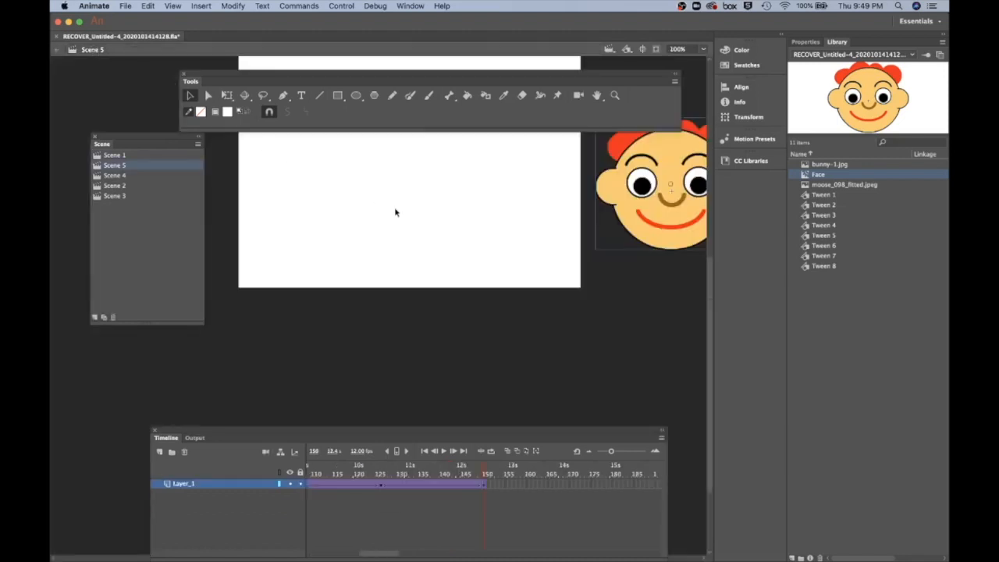
pyautogui.click(341, 6)
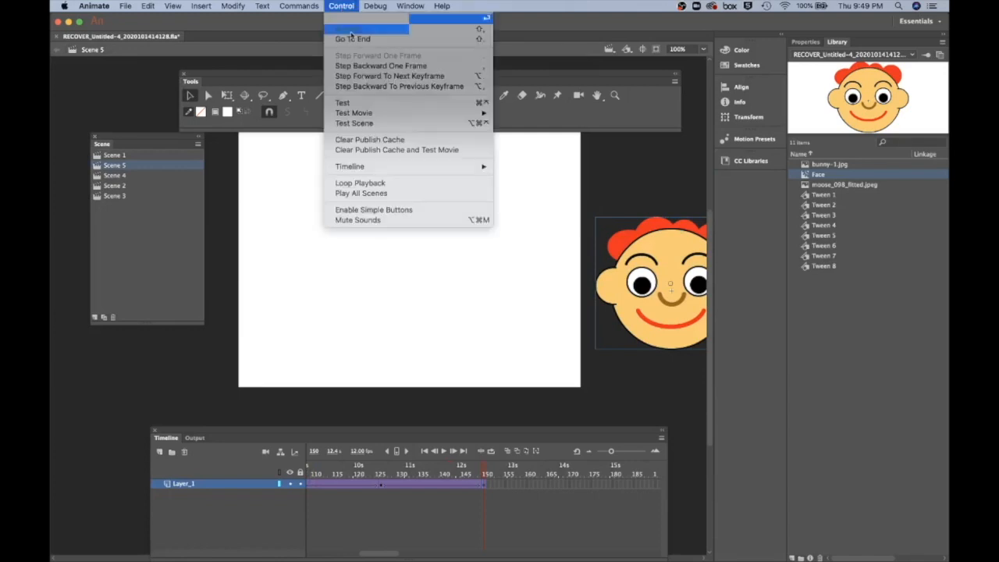
pyautogui.click(363, 124)
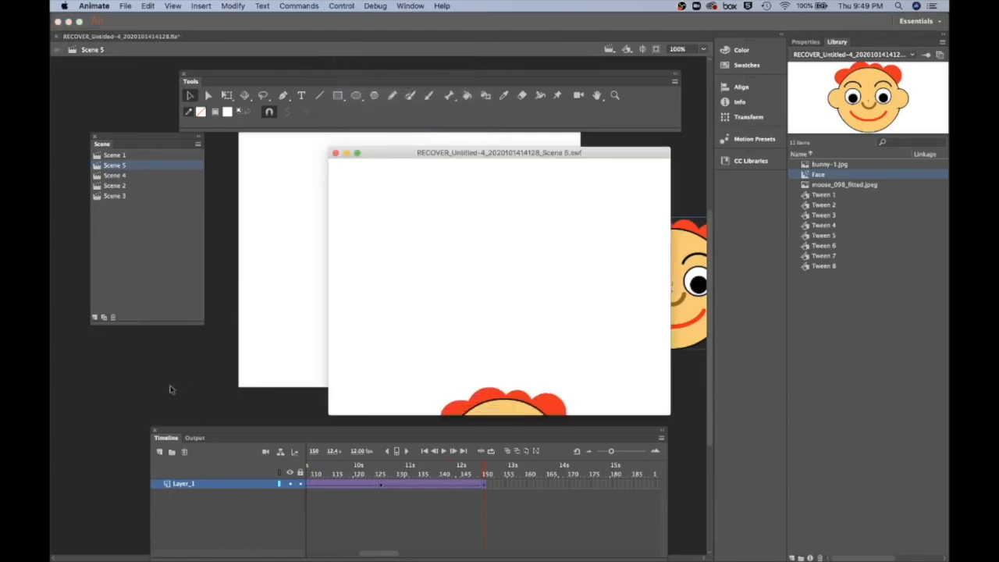